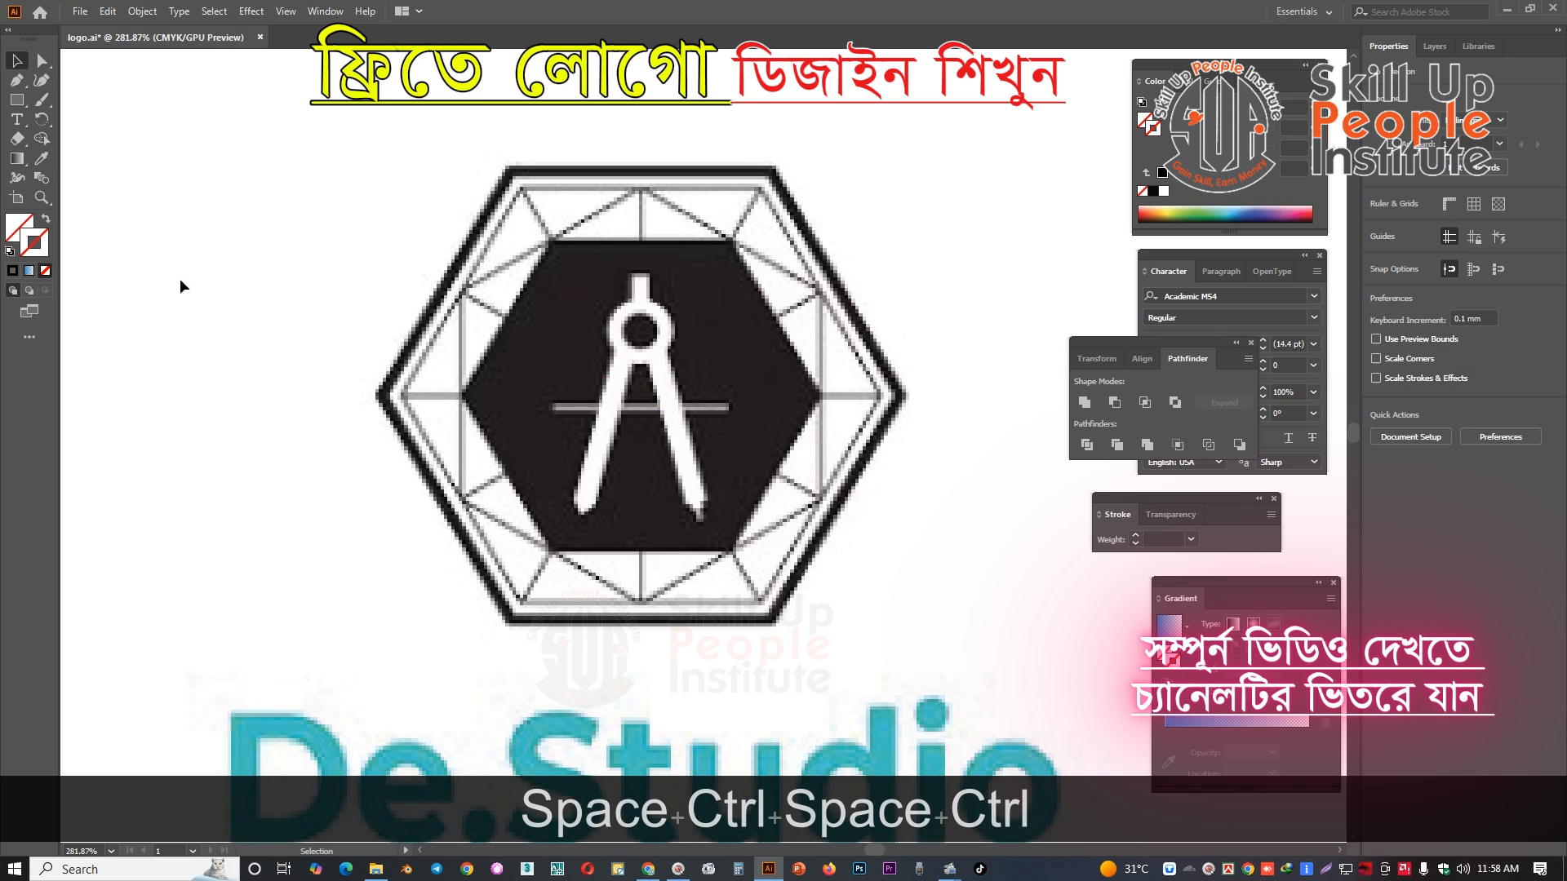
- Draw a circle from the centre of the compass ring, matching the edge of its dark inner hole
{"action": "key", "text": "p"}
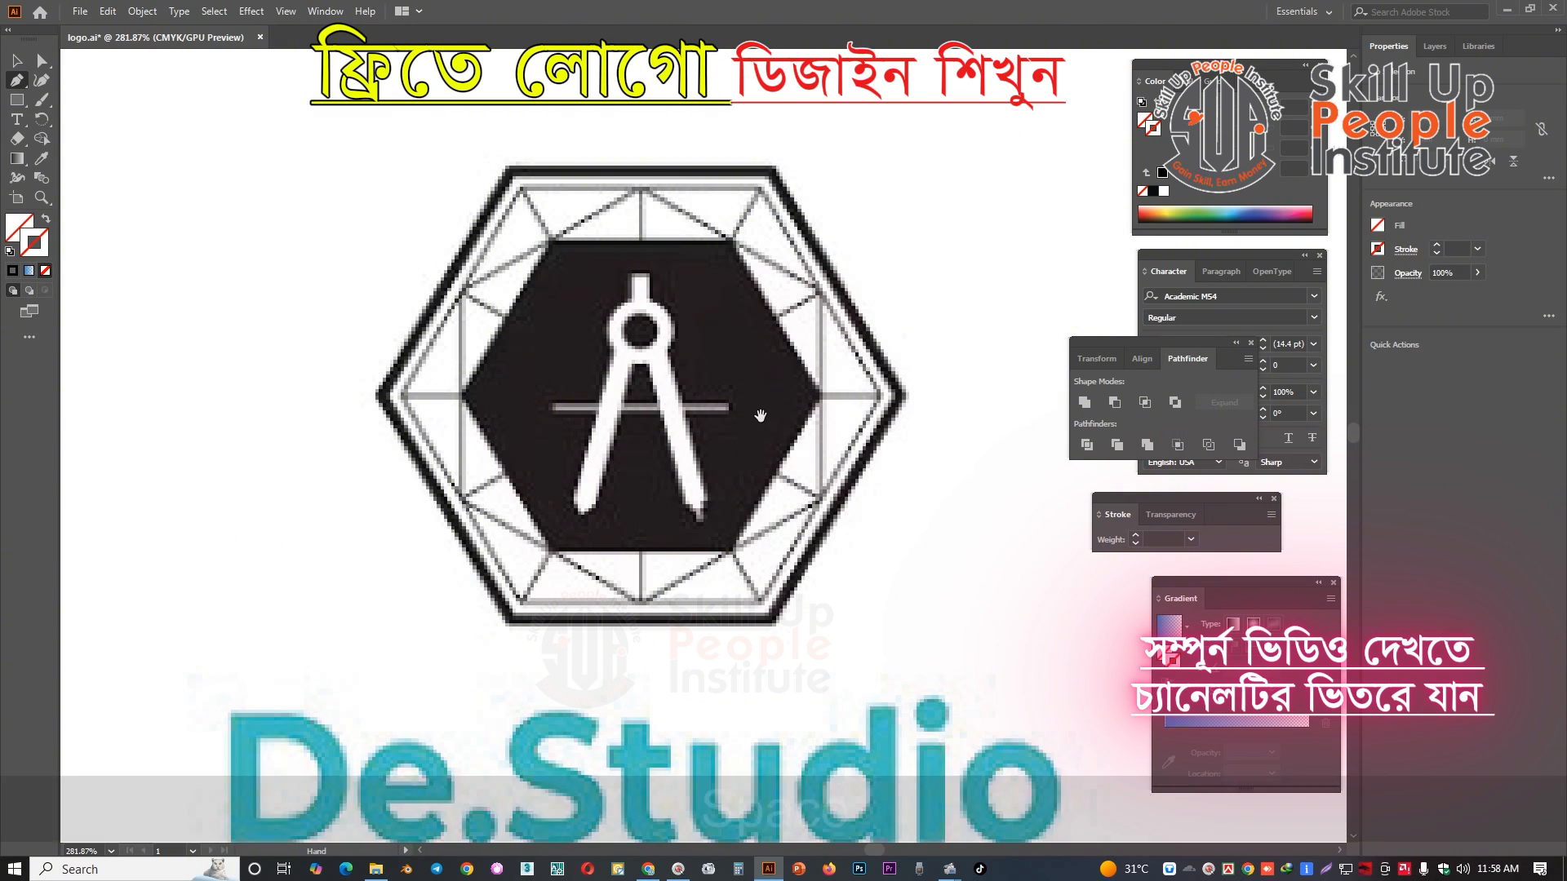
{"action": "left_click_drag", "start_coordinate": [764, 499], "coordinate": [820, 499]}
{"action": "left_click_drag", "start_coordinate": [599, 309], "coordinate": [660, 335]}
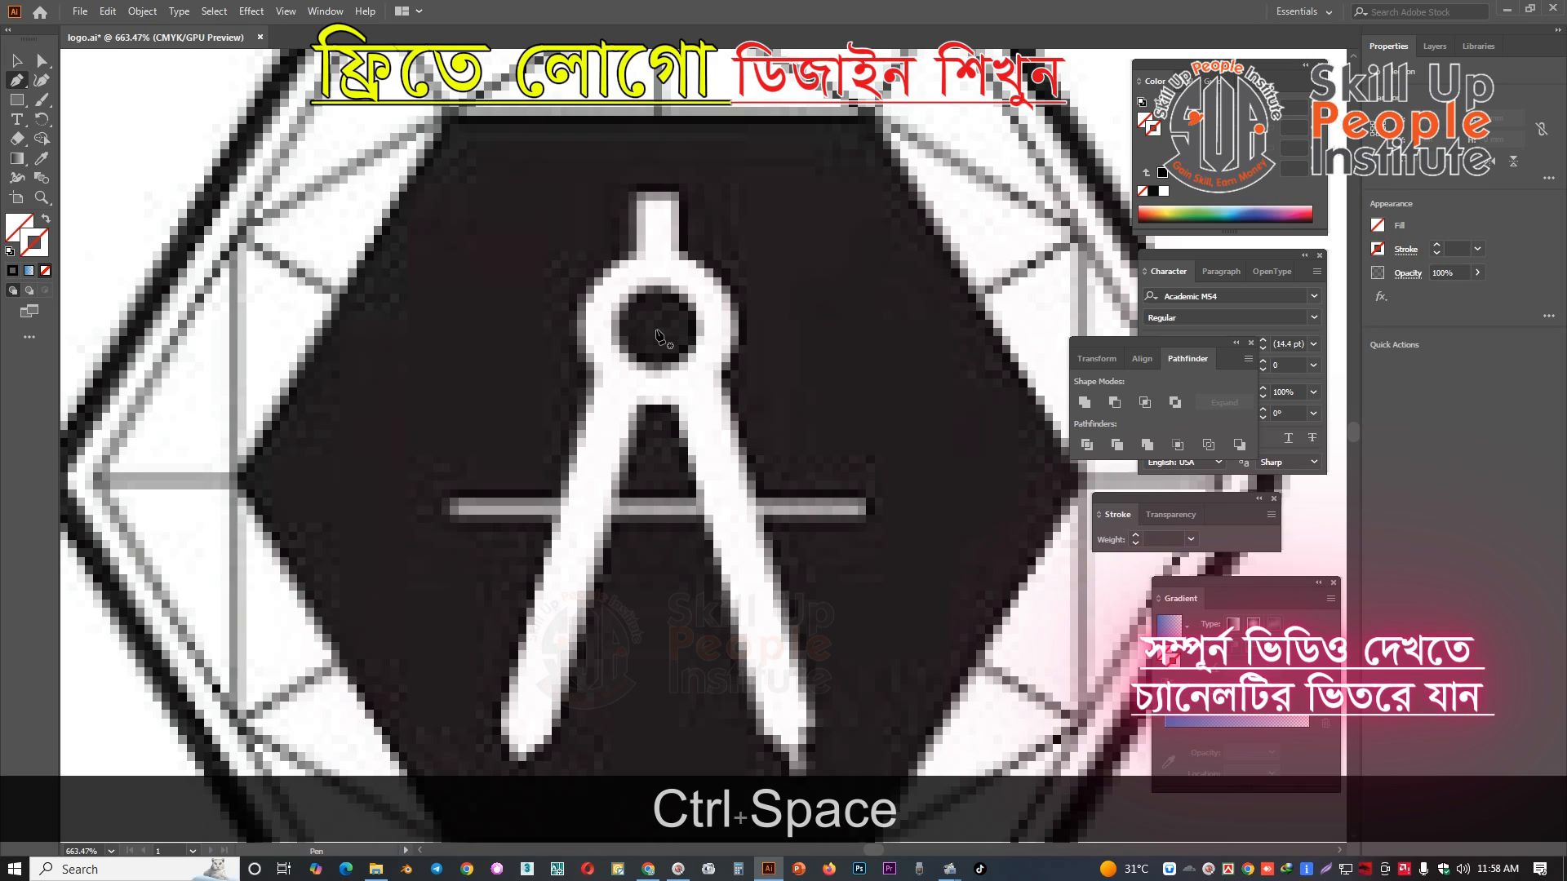
{"action": "key", "text": "l"}
{"action": "left_click_drag", "start_coordinate": [656, 330], "coordinate": [669, 367]}
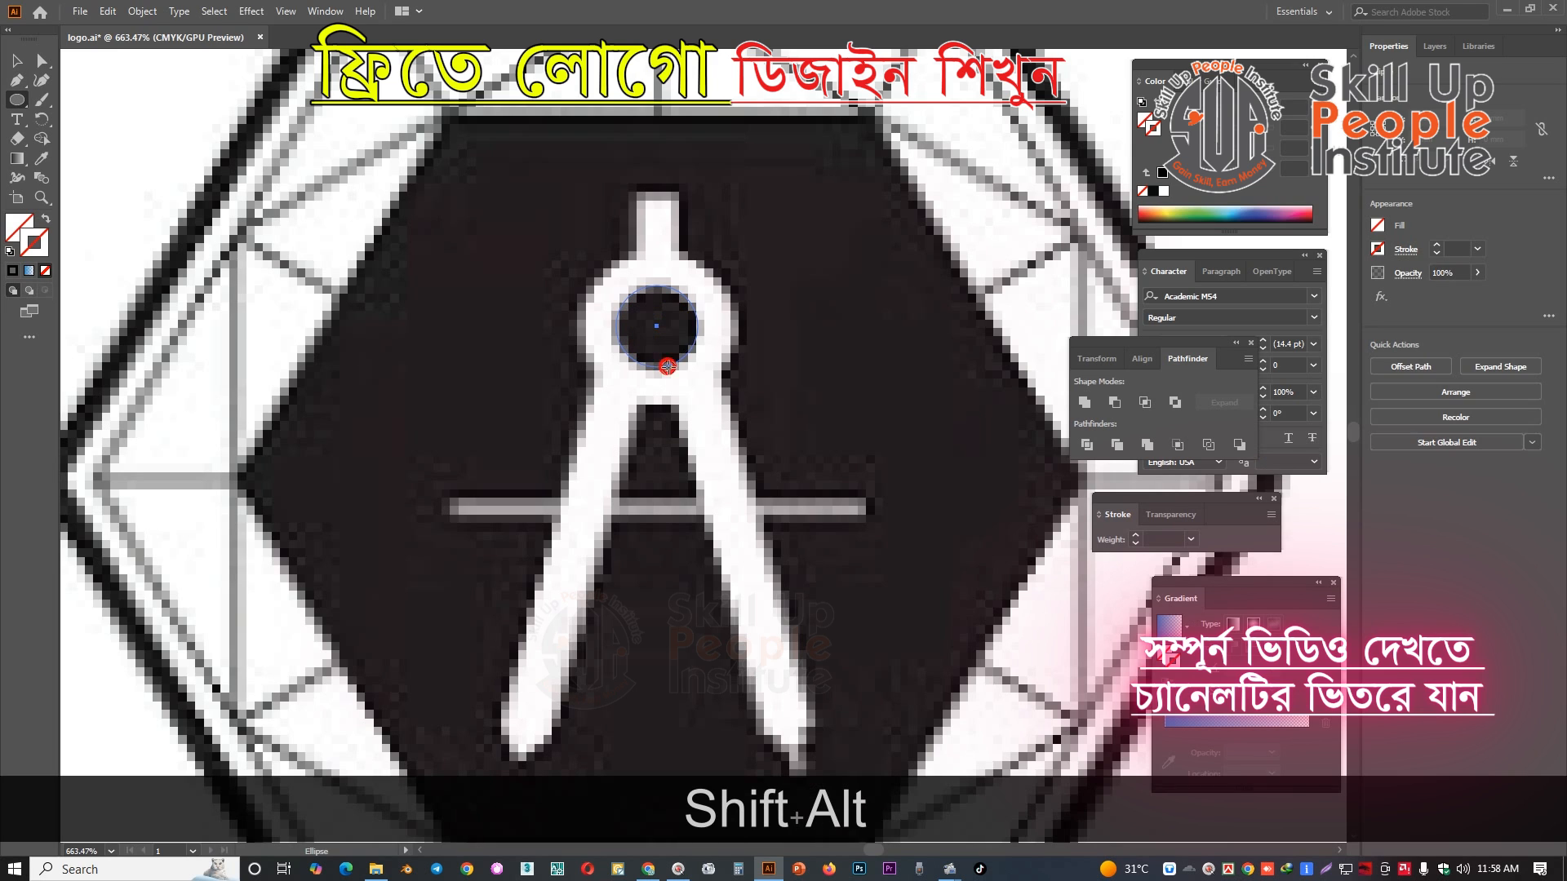
- Give the circle a magenta stroke with a weight of 0.25 pt
{"action": "left_click", "coordinate": [14, 271]}
{"action": "left_click", "coordinate": [1164, 191]}
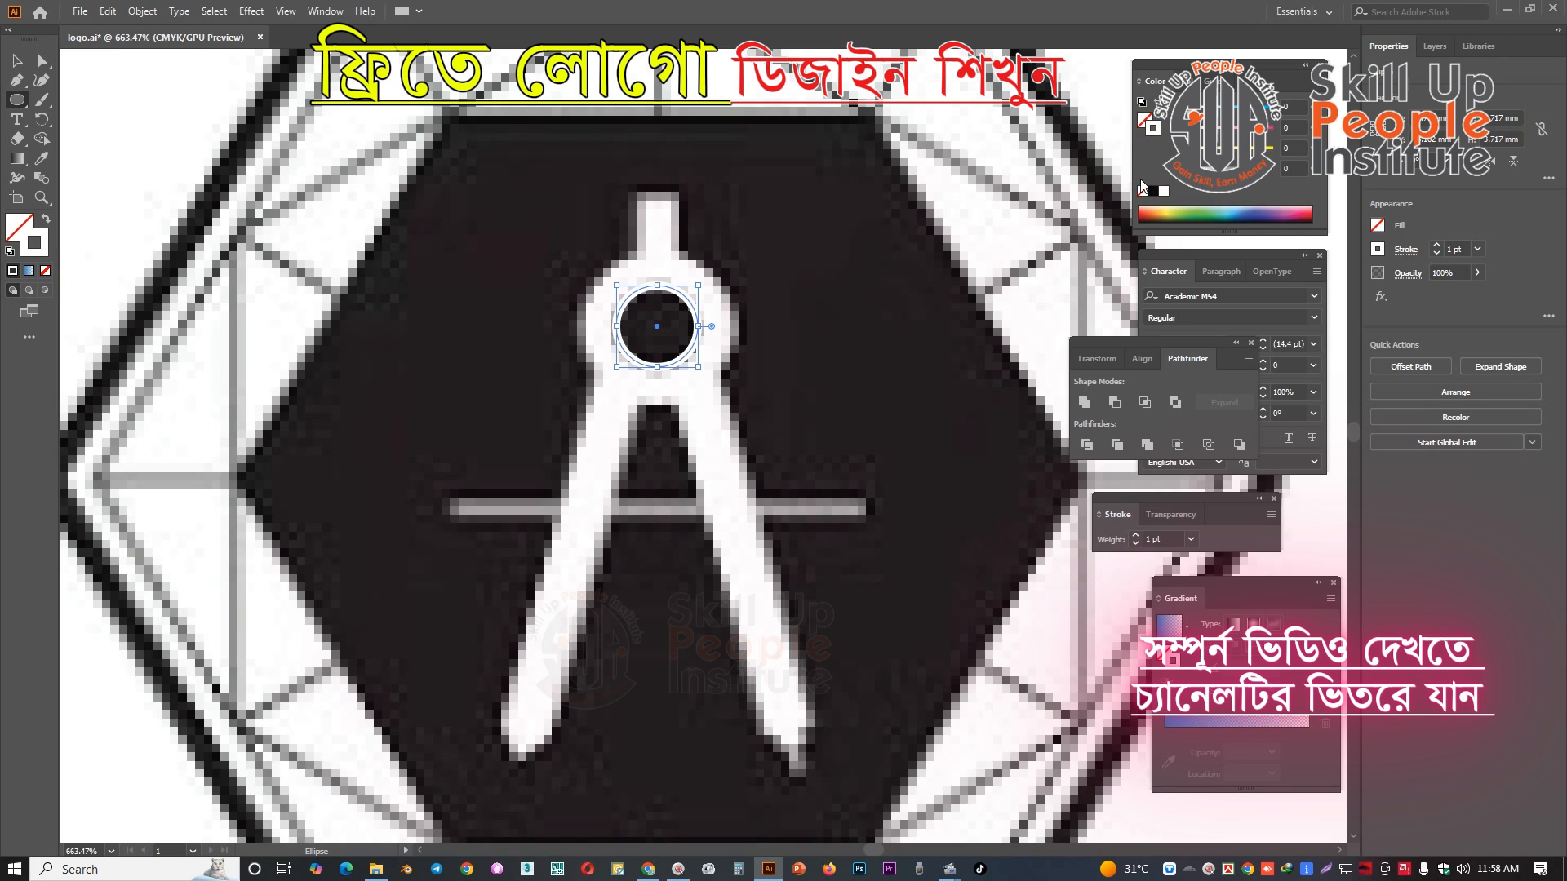
{"action": "left_click", "coordinate": [1271, 128]}
{"action": "key", "text": "space"}
{"action": "left_click_drag", "start_coordinate": [753, 270], "coordinate": [768, 252]}
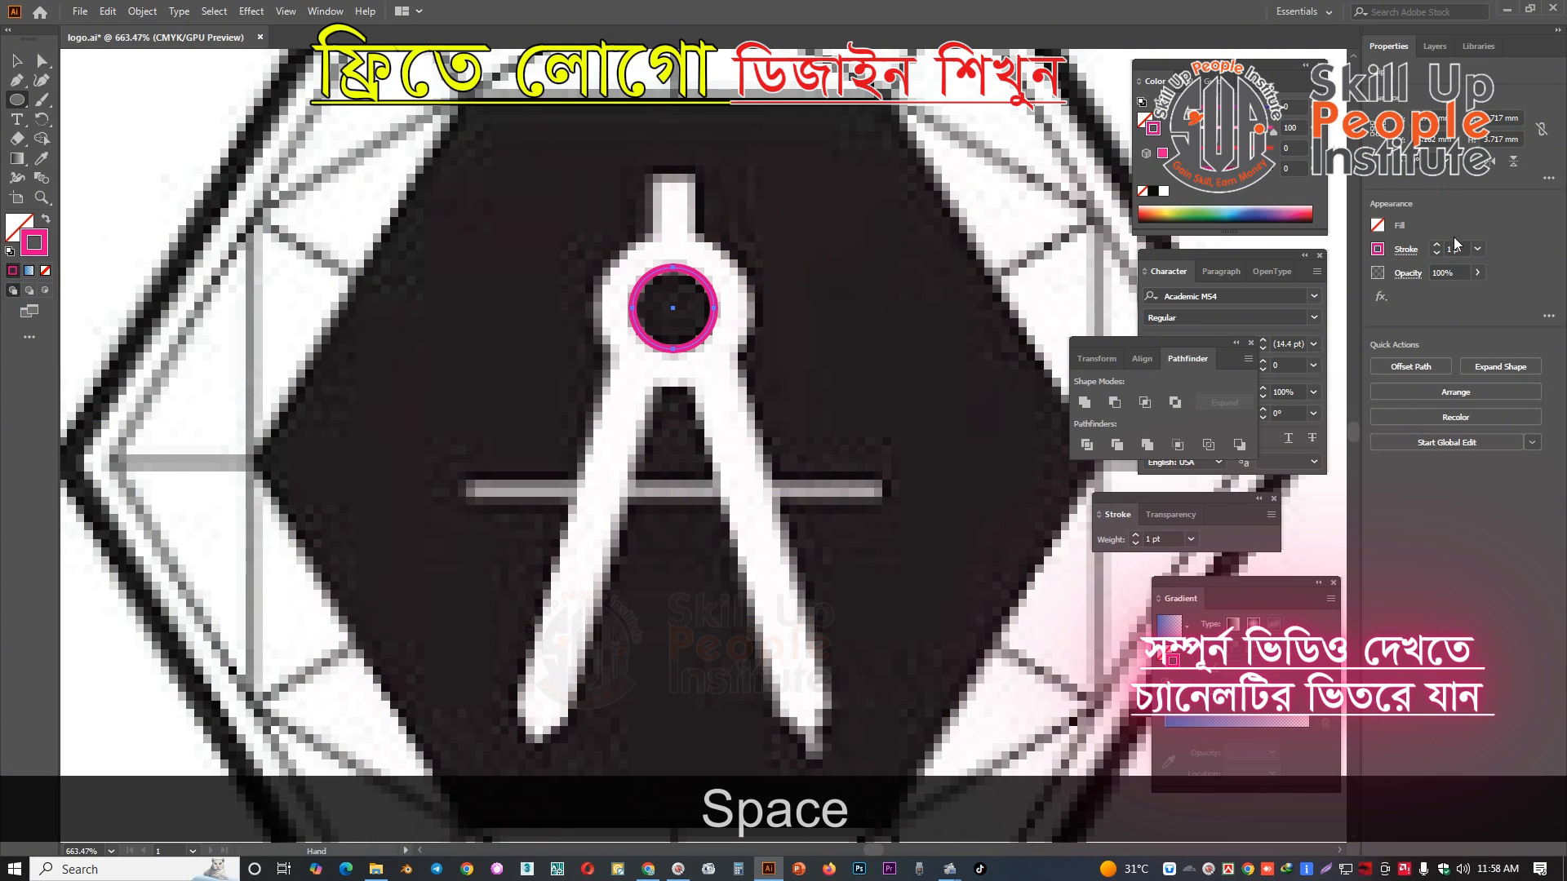
{"action": "left_click", "coordinate": [1438, 254]}
{"action": "left_click", "coordinate": [1438, 255]}
{"action": "left_click", "coordinate": [1438, 255]}
- Paste a copy of the circle behind the original and scale it from its centre to the ring's outer edge
{"action": "key", "text": "ctrl+space"}
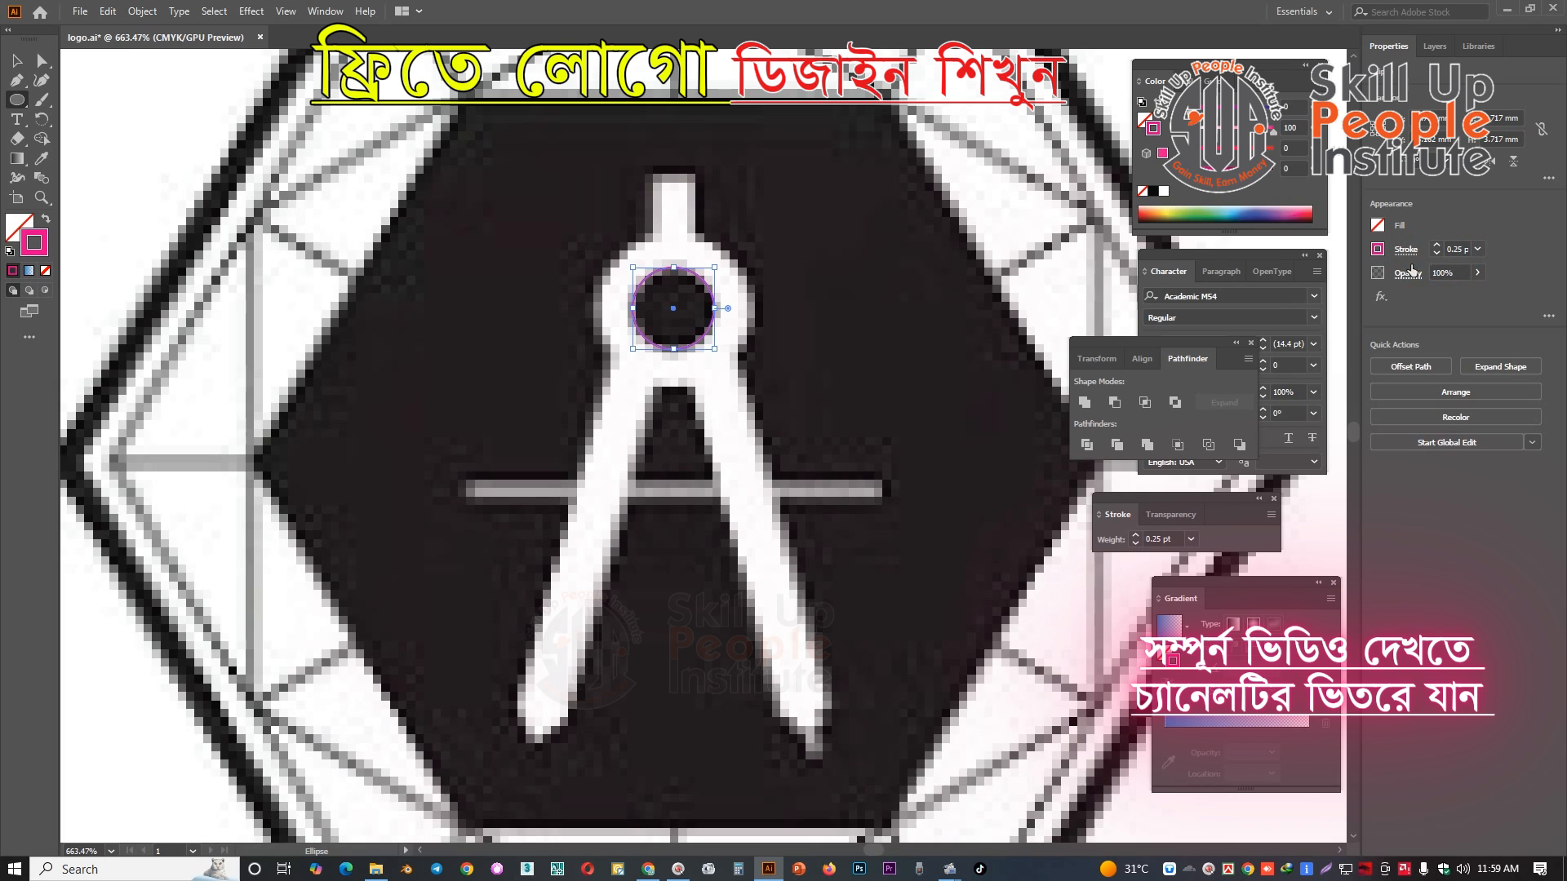
{"action": "left_click", "coordinate": [726, 312]}
{"action": "key", "text": "ctrl+c"}
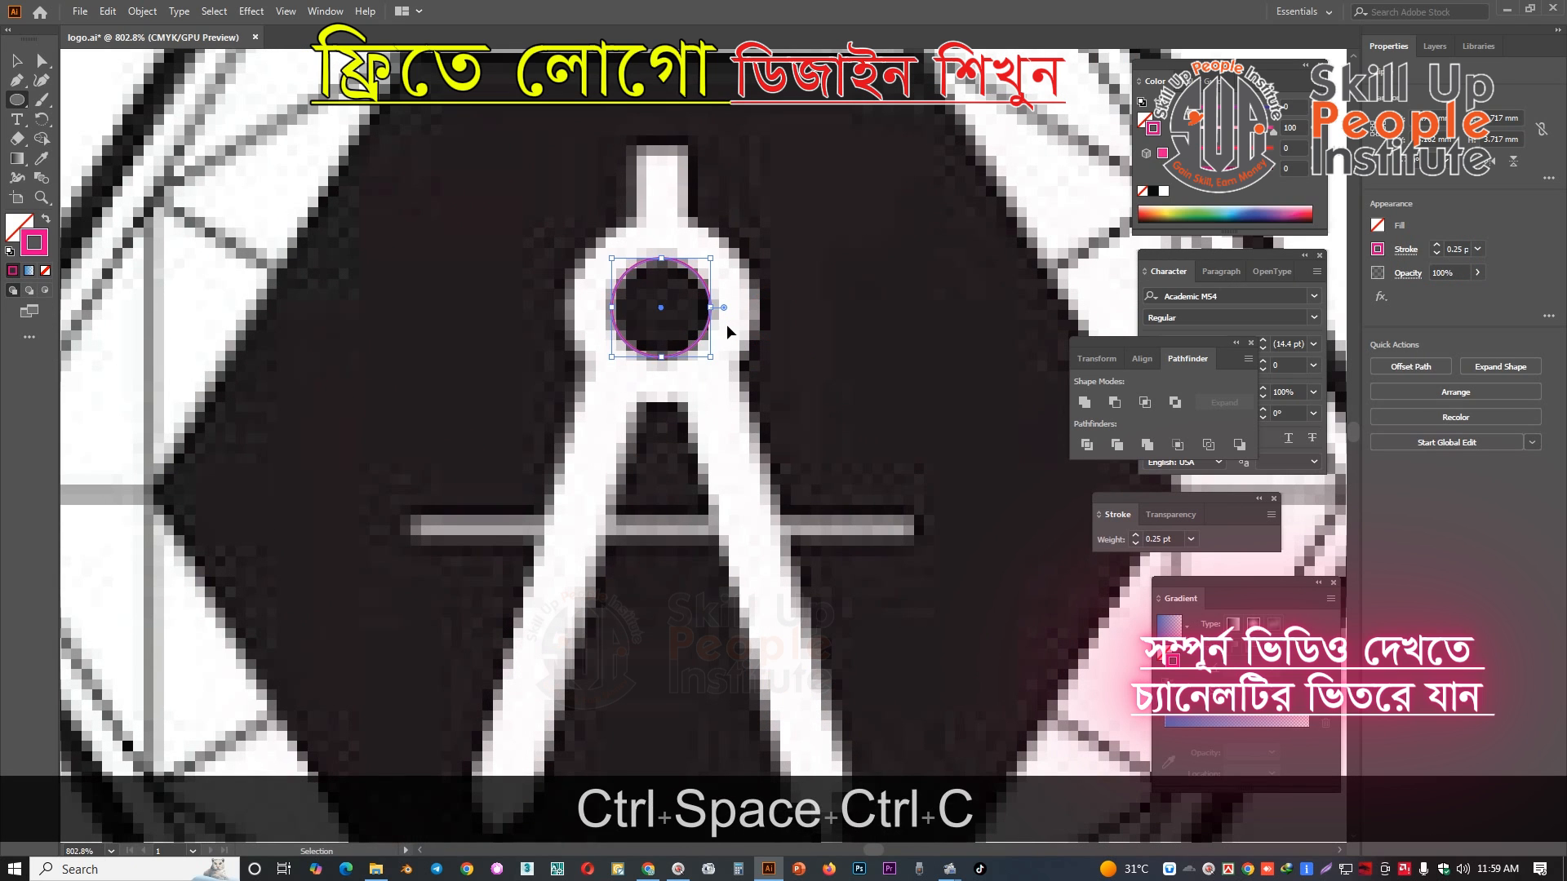
{"action": "key", "text": "ctrl+b"}
{"action": "mouse_move", "coordinate": [660, 307]}
{"action": "left_mouse_down"}
{"action": "mouse_move", "coordinate": [663, 217]}
{"action": "mouse_move", "coordinate": [671, 294]}
{"action": "left_mouse_up"}
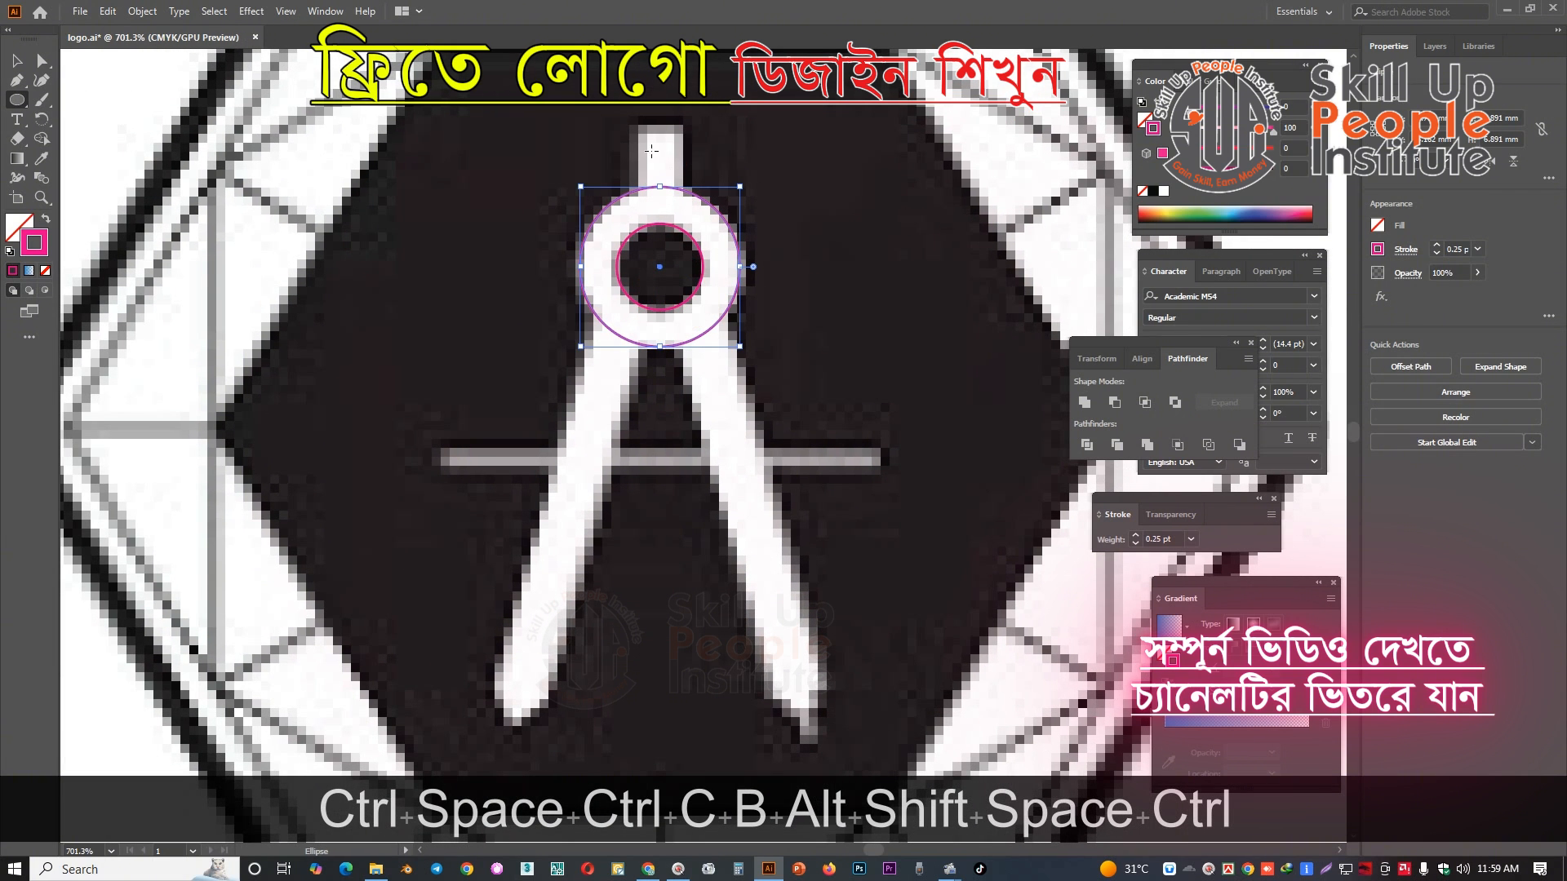
- Draw rectangles over the compass's stem above the ring and over the horizontal bar crossing its legs
{"action": "key", "text": "m"}
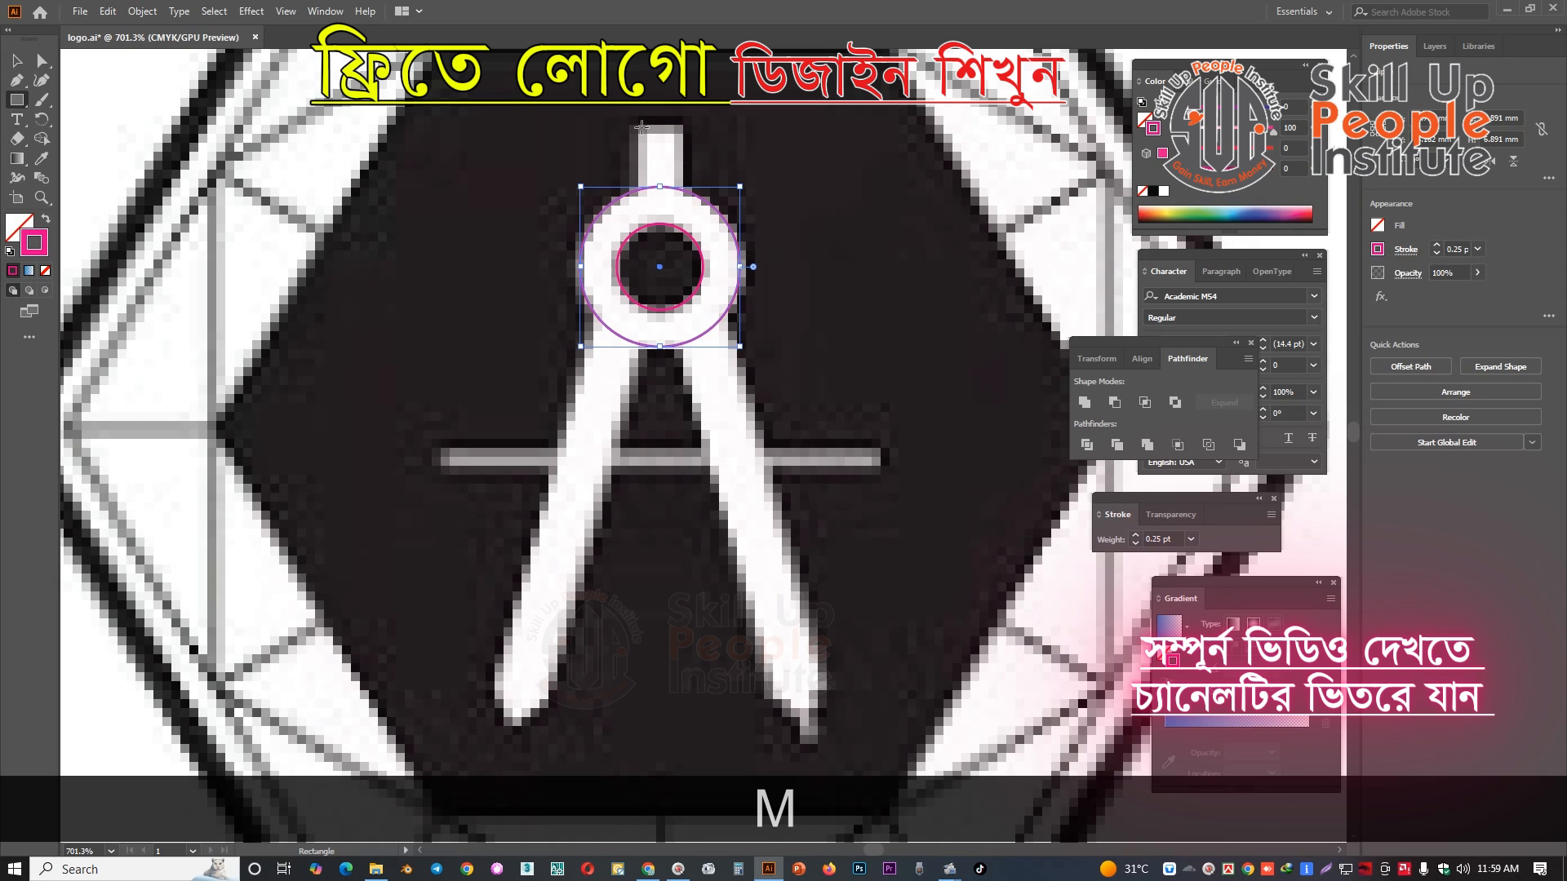
{"action": "left_click_drag", "start_coordinate": [678, 201], "coordinate": [679, 204]}
{"action": "key", "text": "space"}
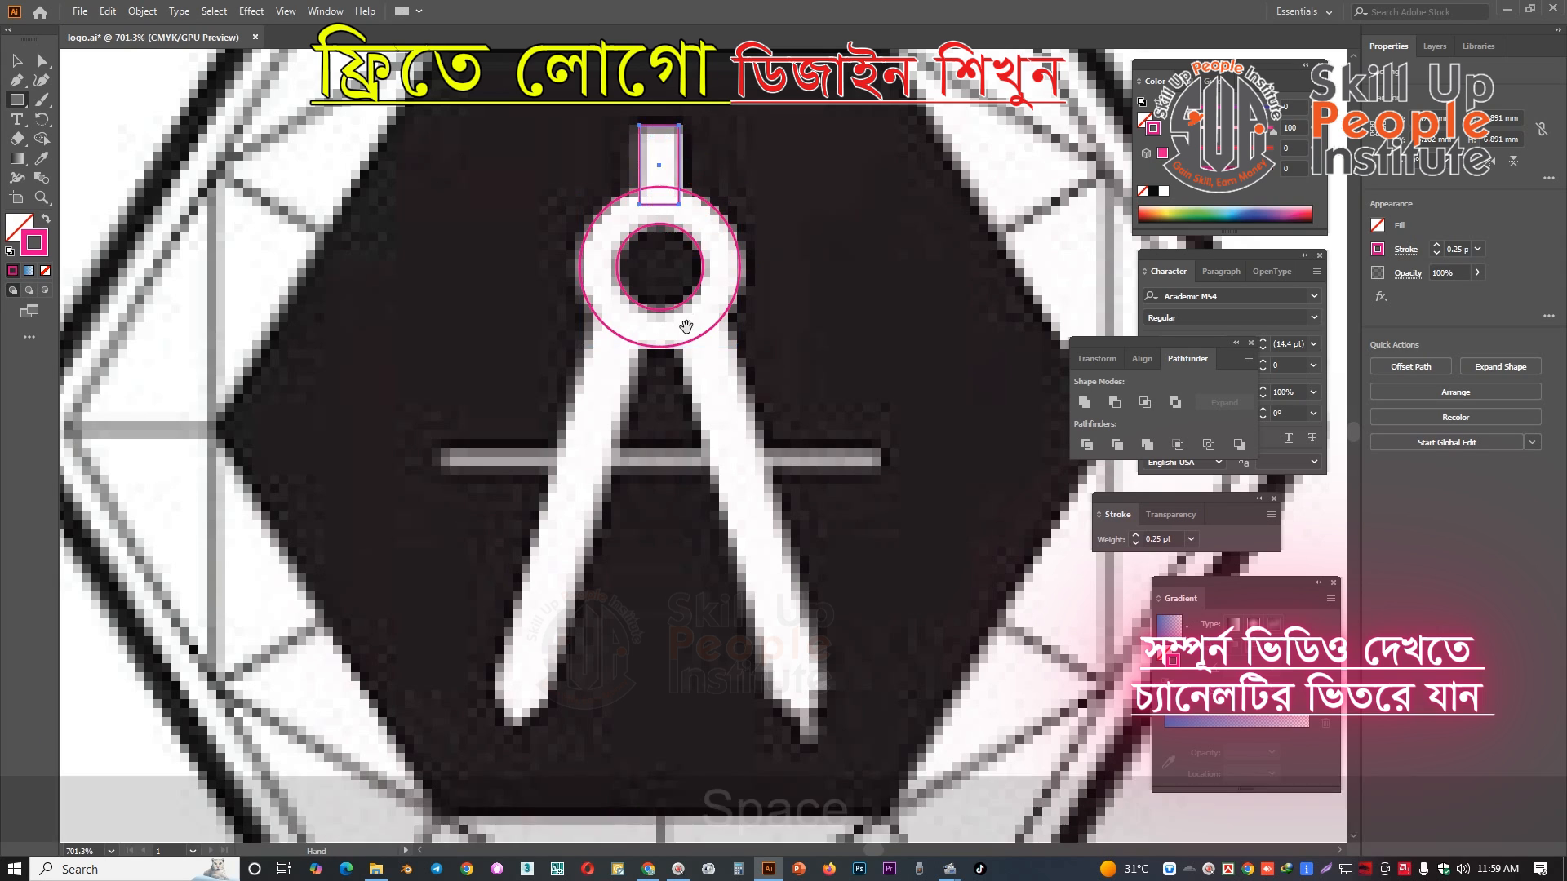
{"action": "left_click_drag", "start_coordinate": [695, 341], "coordinate": [669, 276]}
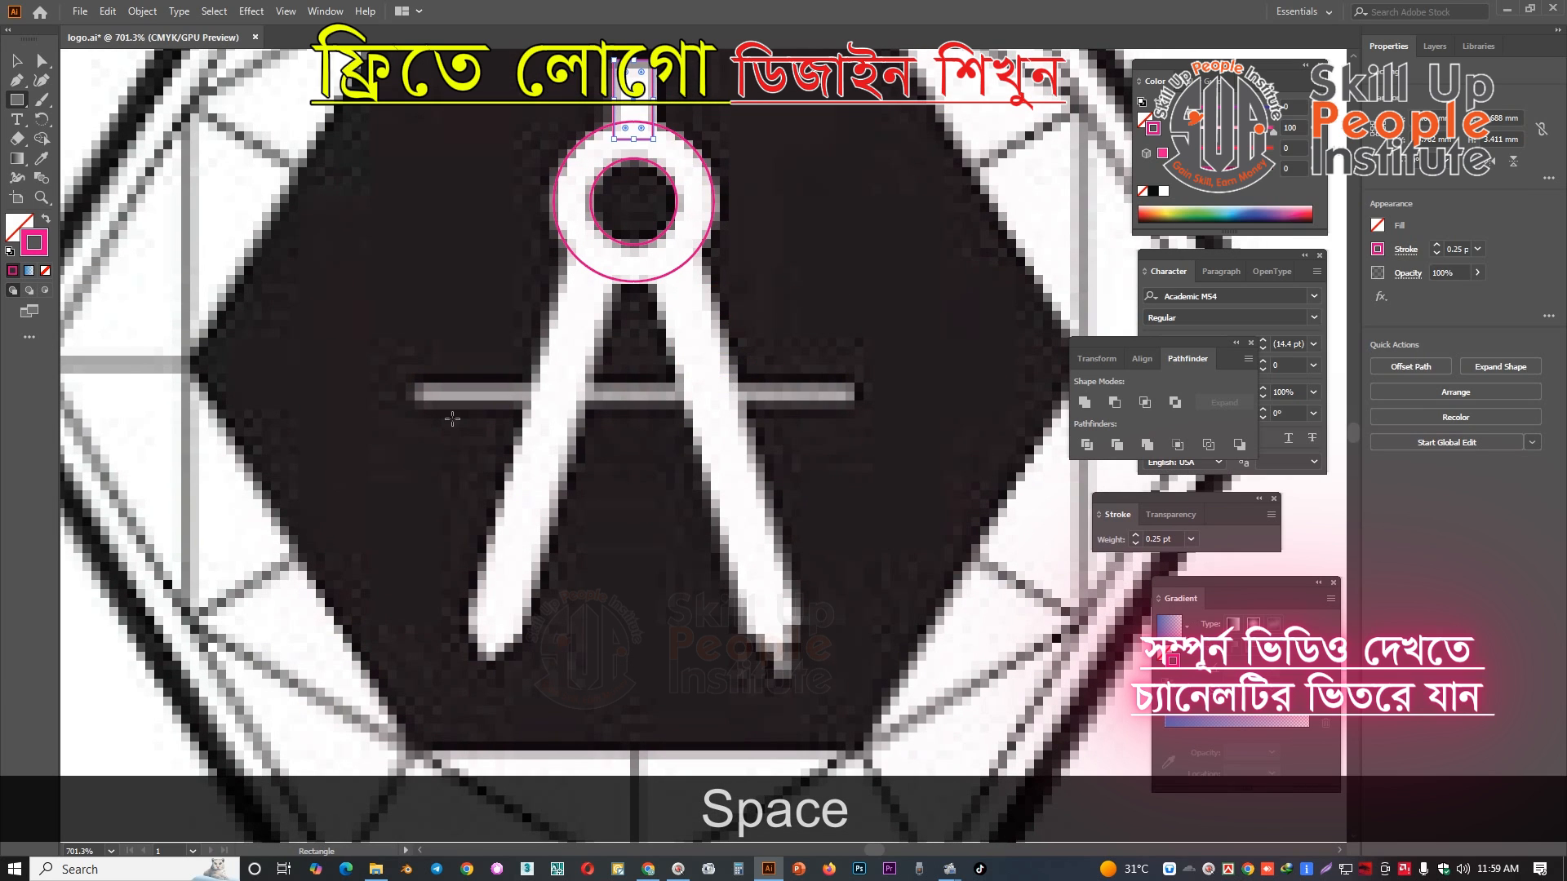
{"action": "left_click_drag", "start_coordinate": [412, 386], "coordinate": [857, 403]}
{"action": "key", "text": "space"}
{"action": "left_click_drag", "start_coordinate": [729, 365], "coordinate": [720, 323]}
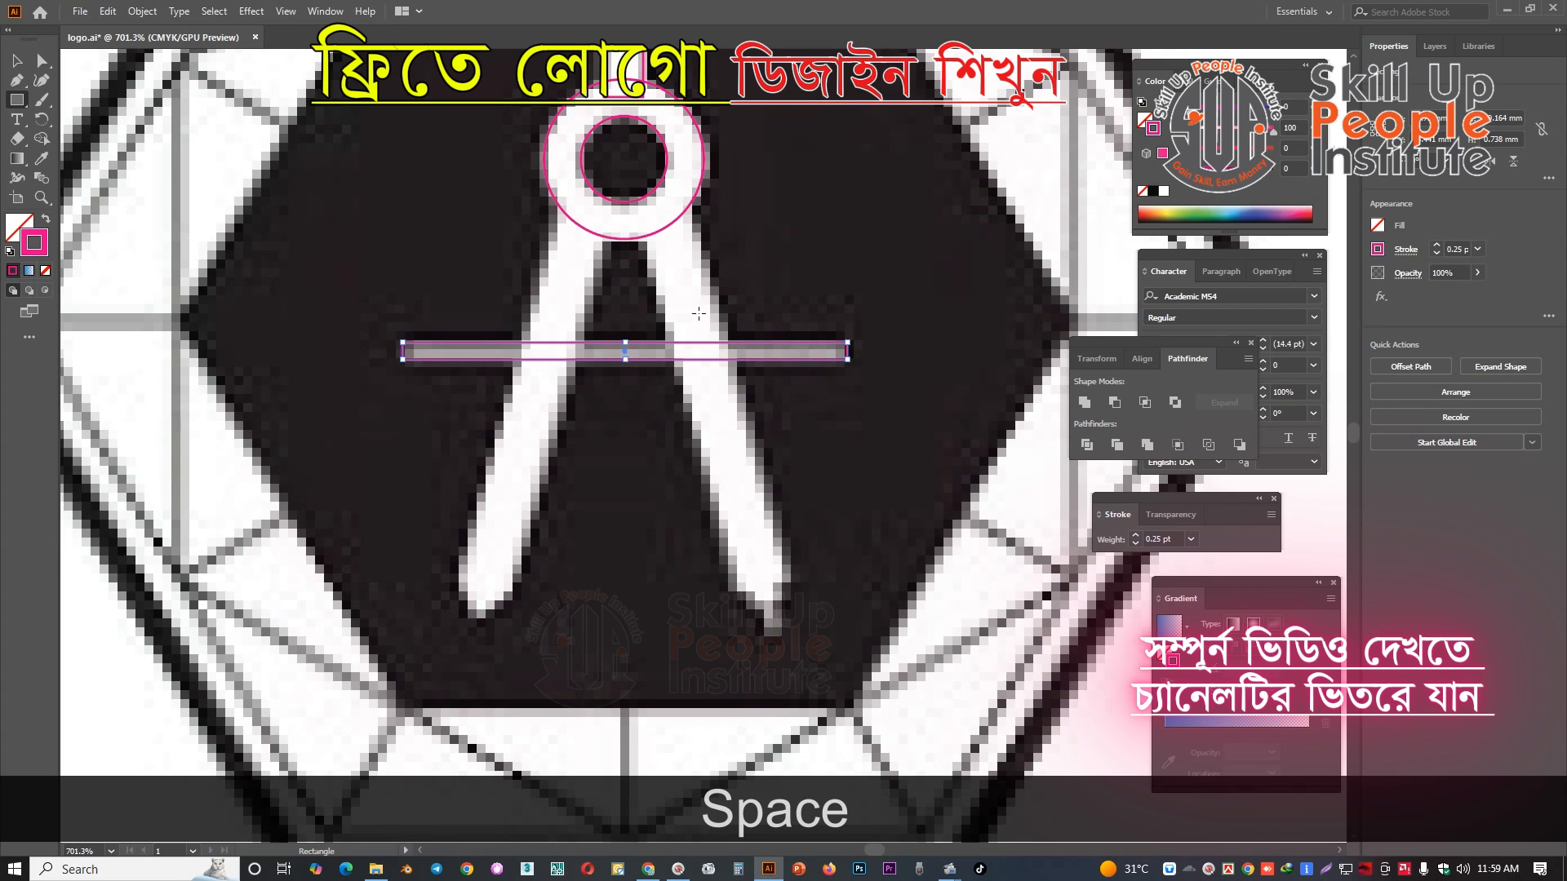
- Outline the compass's right leg with the Pen tool, from the ring around the pointed tip and back up the inner edge
{"action": "key", "text": "p"}
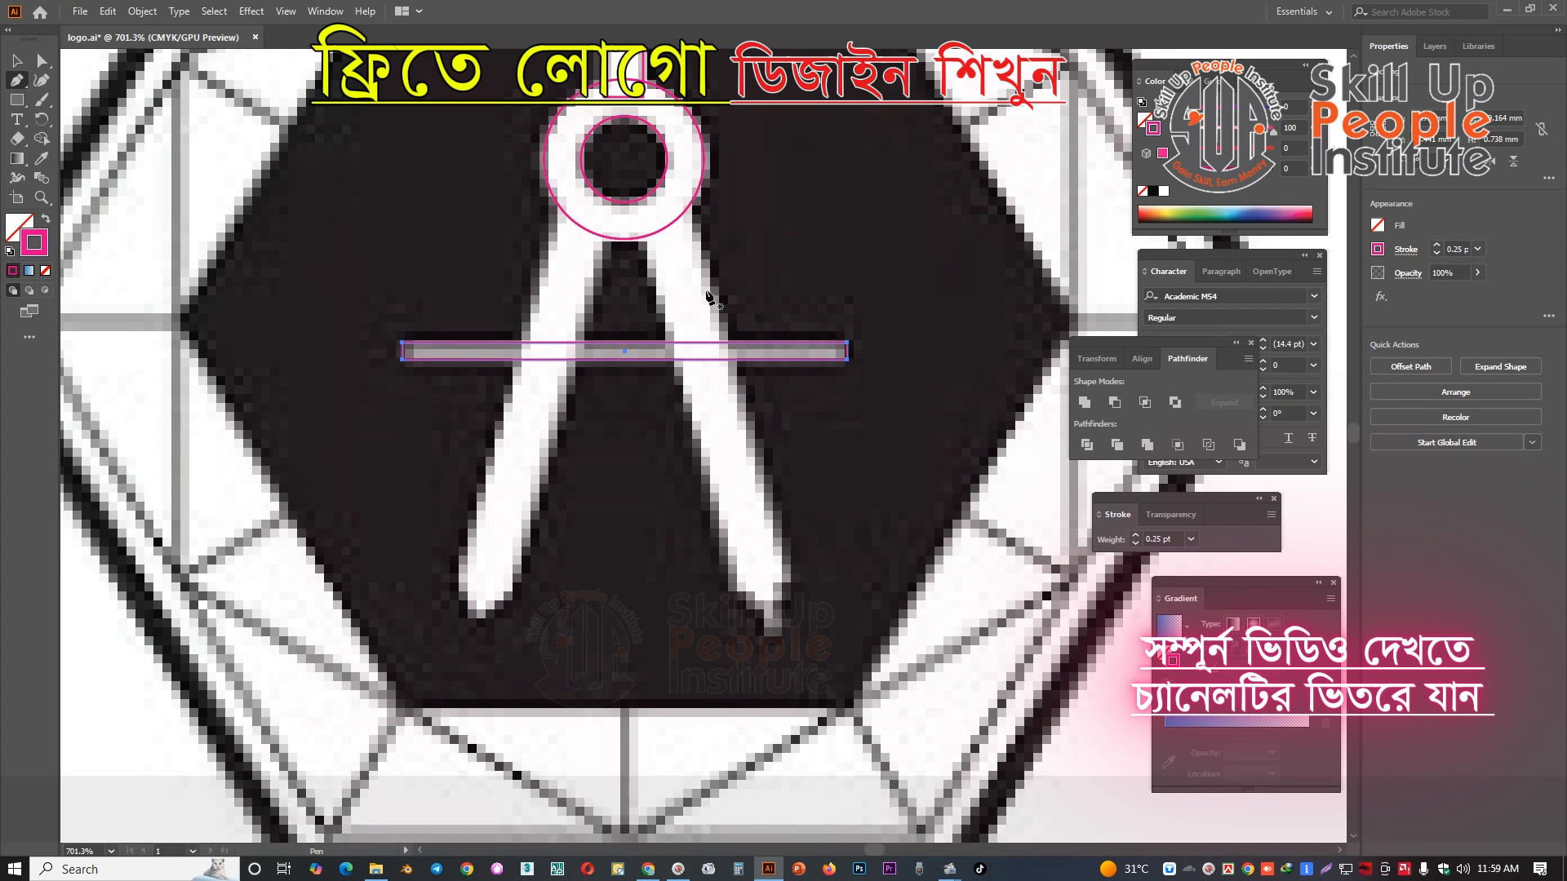
{"action": "left_click", "coordinate": [684, 206]}
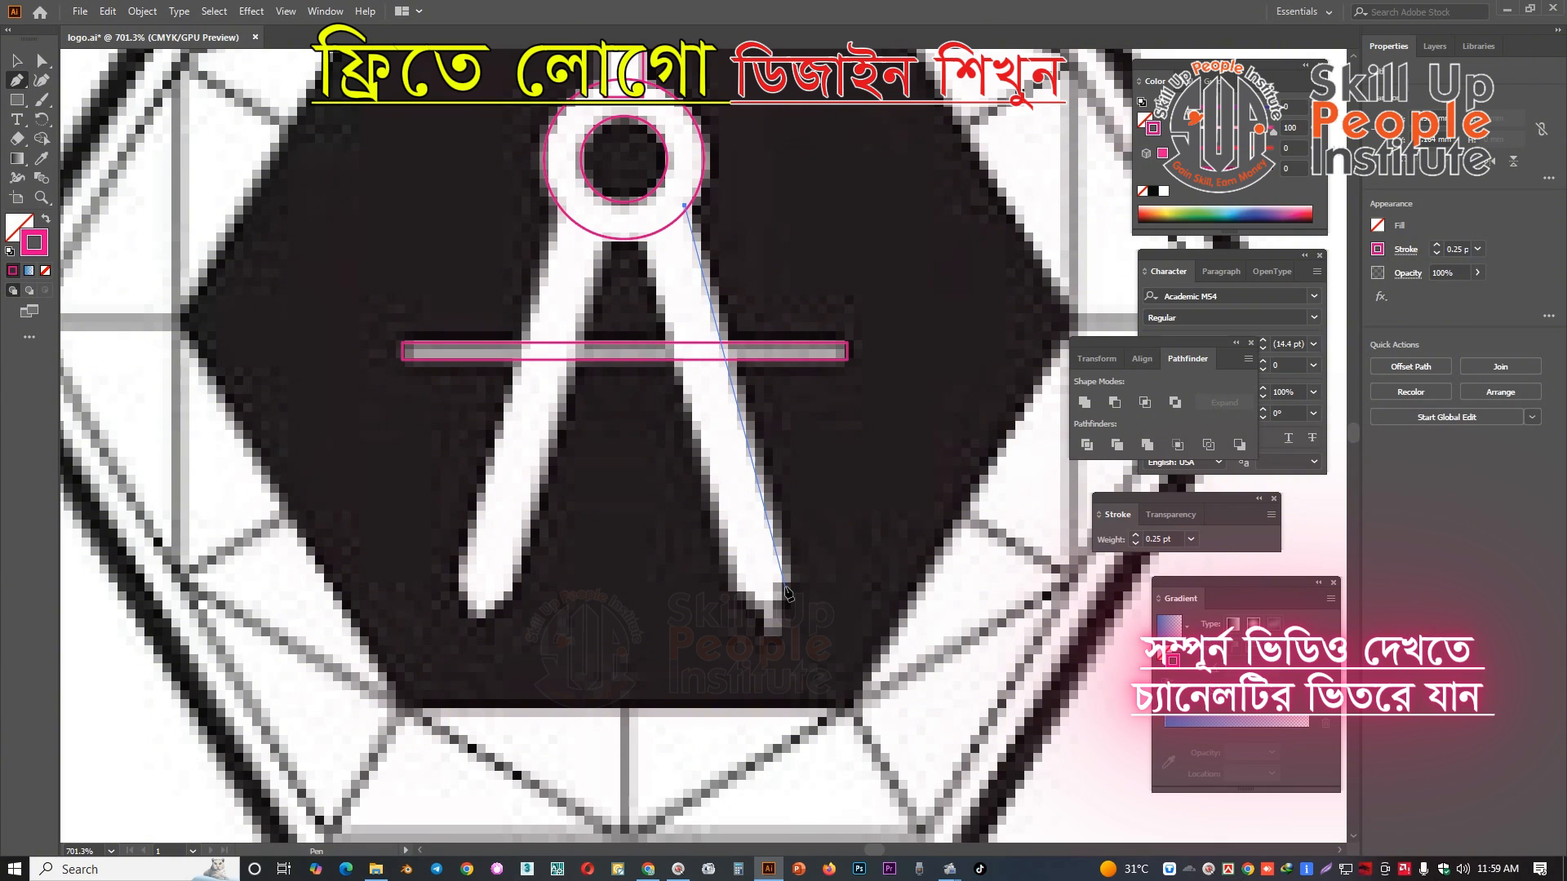
{"action": "left_click", "coordinate": [784, 585]}
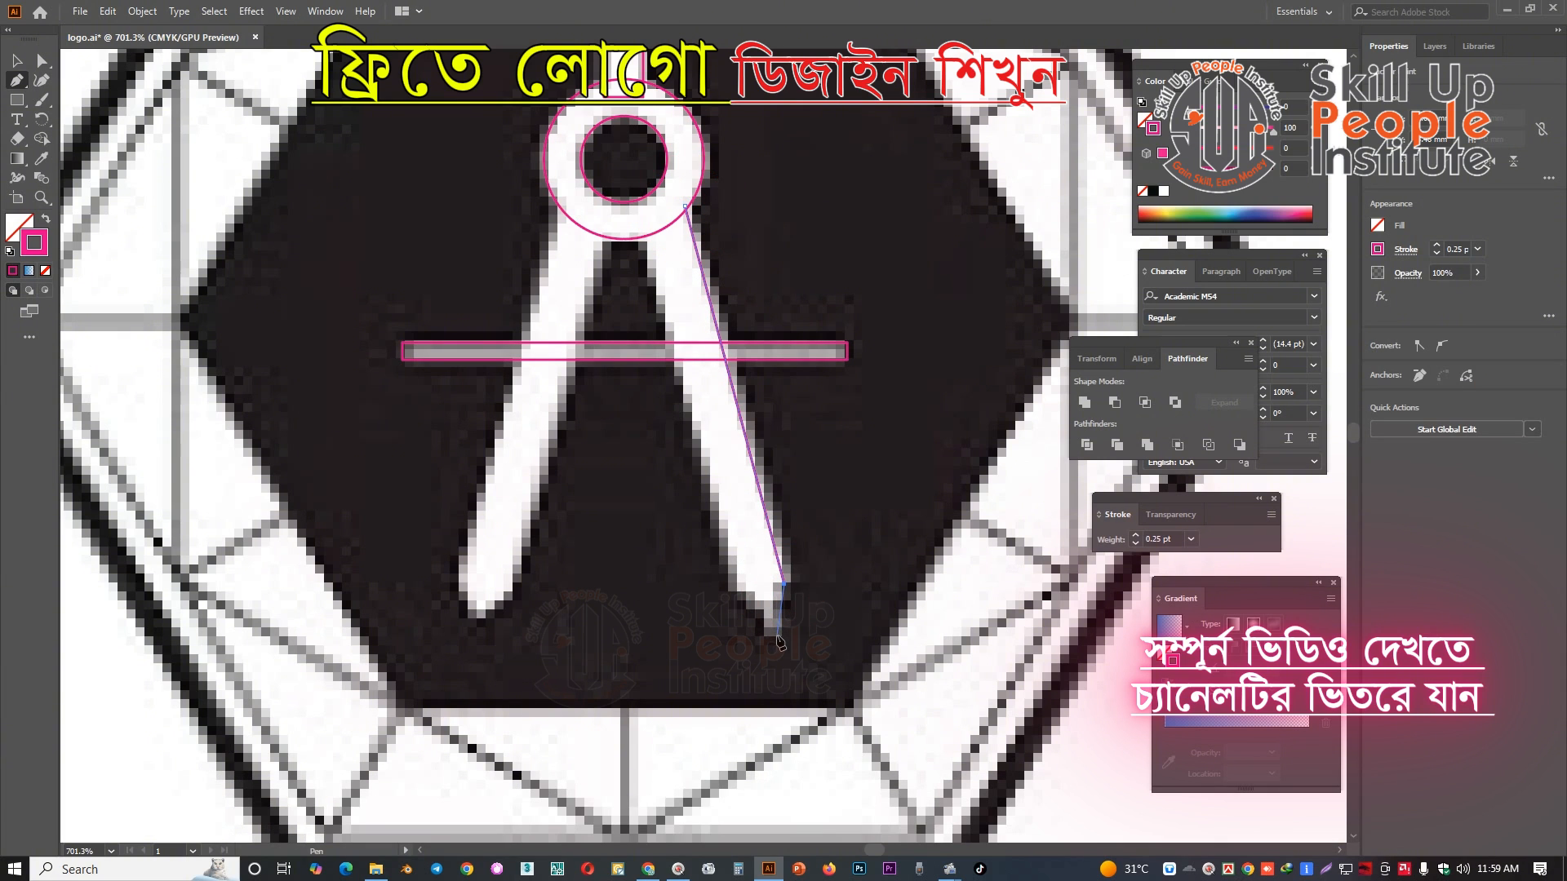
{"action": "left_click", "coordinate": [776, 637]}
{"action": "left_click_drag", "start_coordinate": [759, 589], "coordinate": [745, 593]}
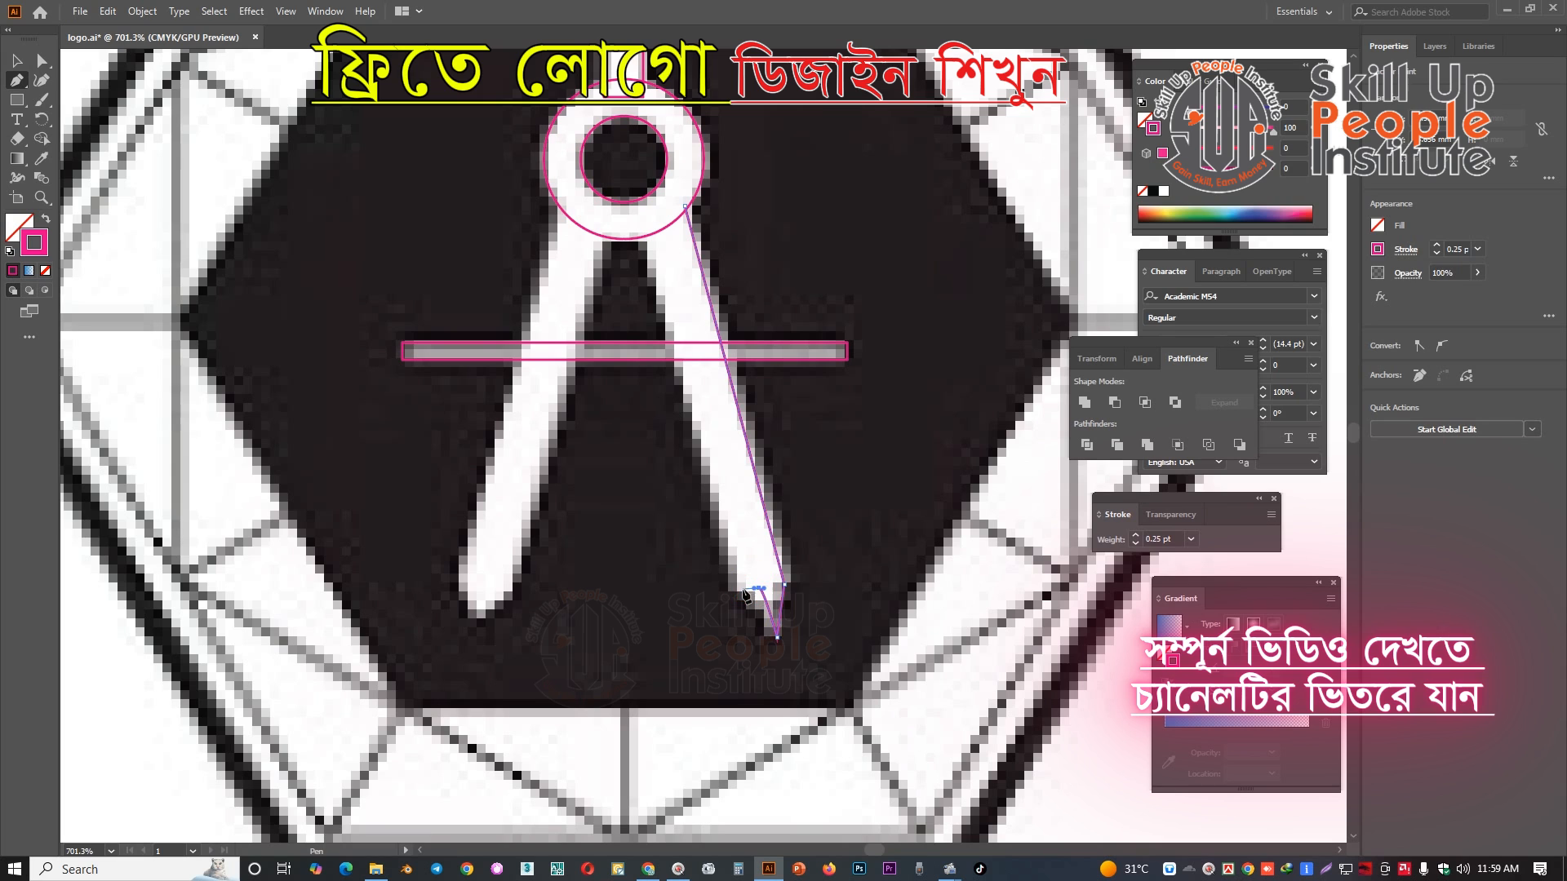
{"action": "left_click", "coordinate": [647, 232]}
- Continue the path around the compass's left leg with its rounded tip and close it at the starting point
{"action": "left_click", "coordinate": [602, 231]}
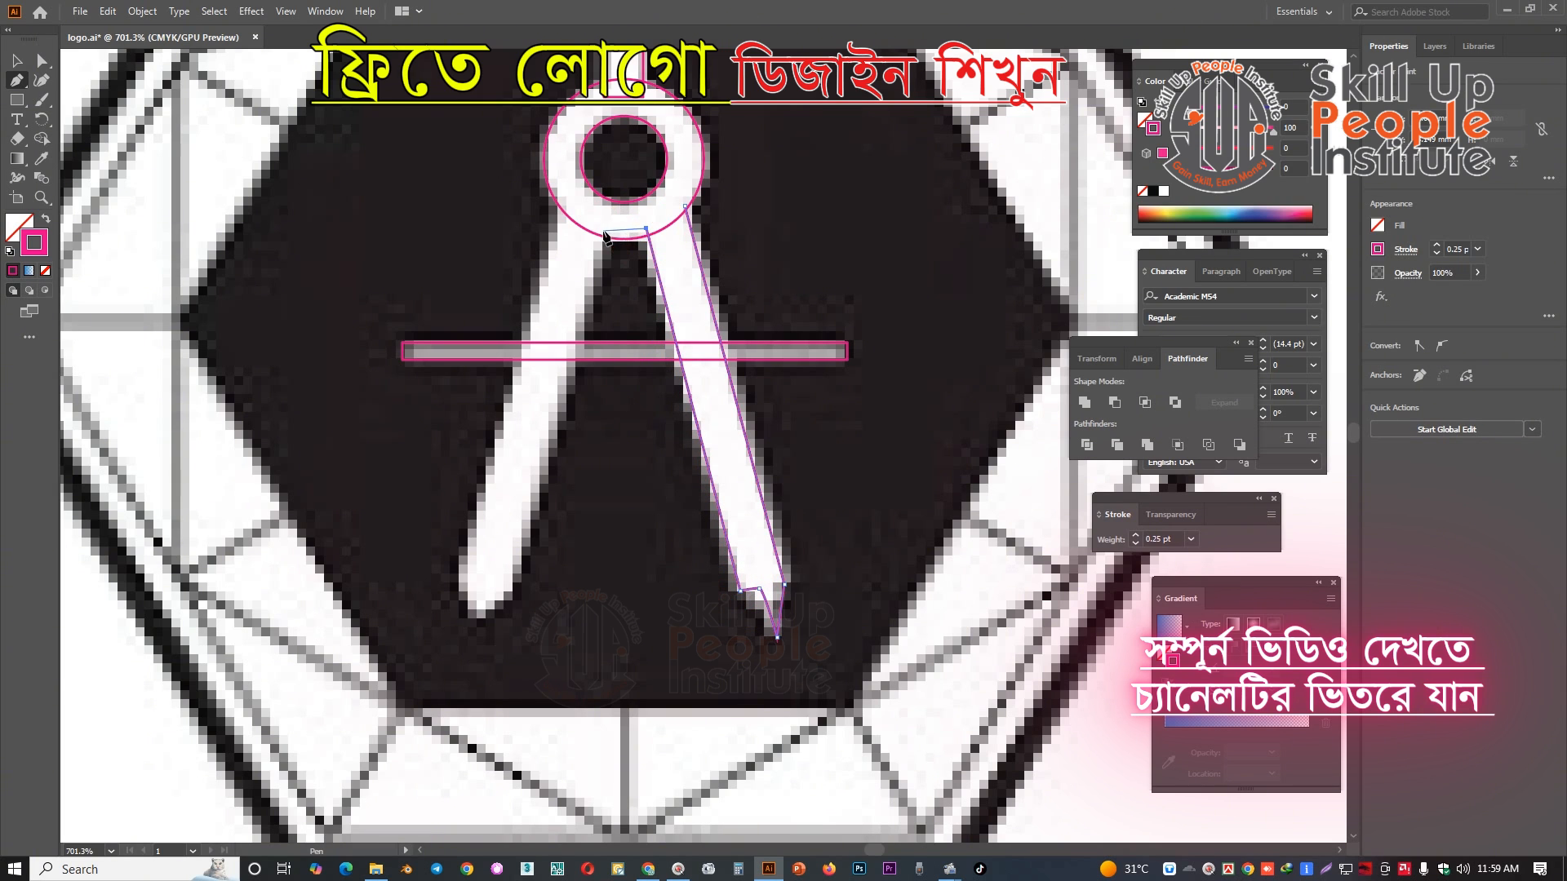
{"action": "left_click", "coordinate": [507, 600]}
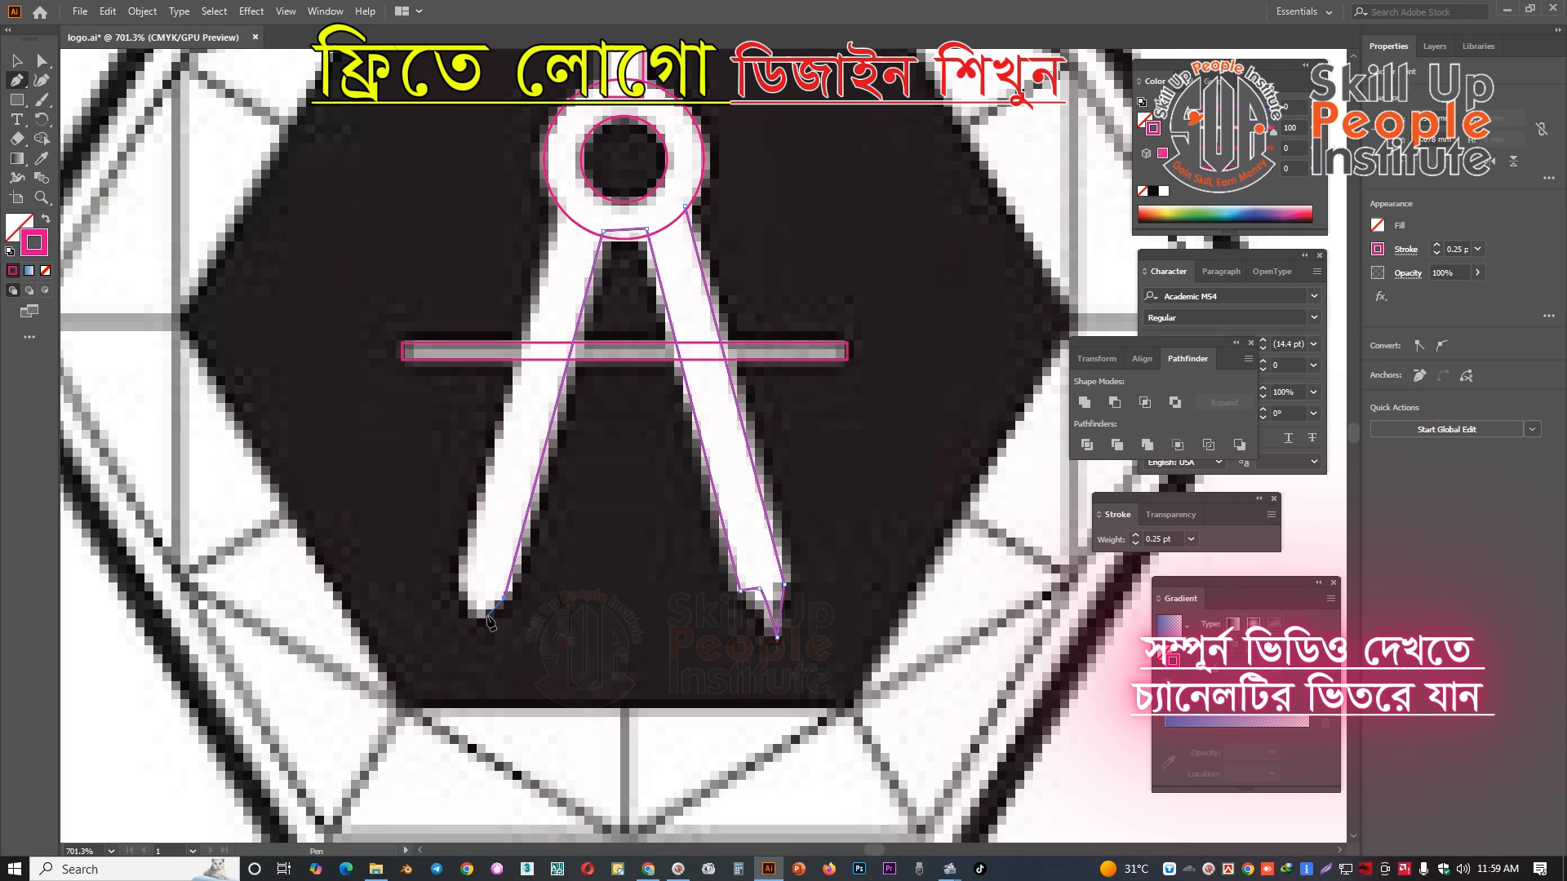
{"action": "left_click", "coordinate": [485, 616]}
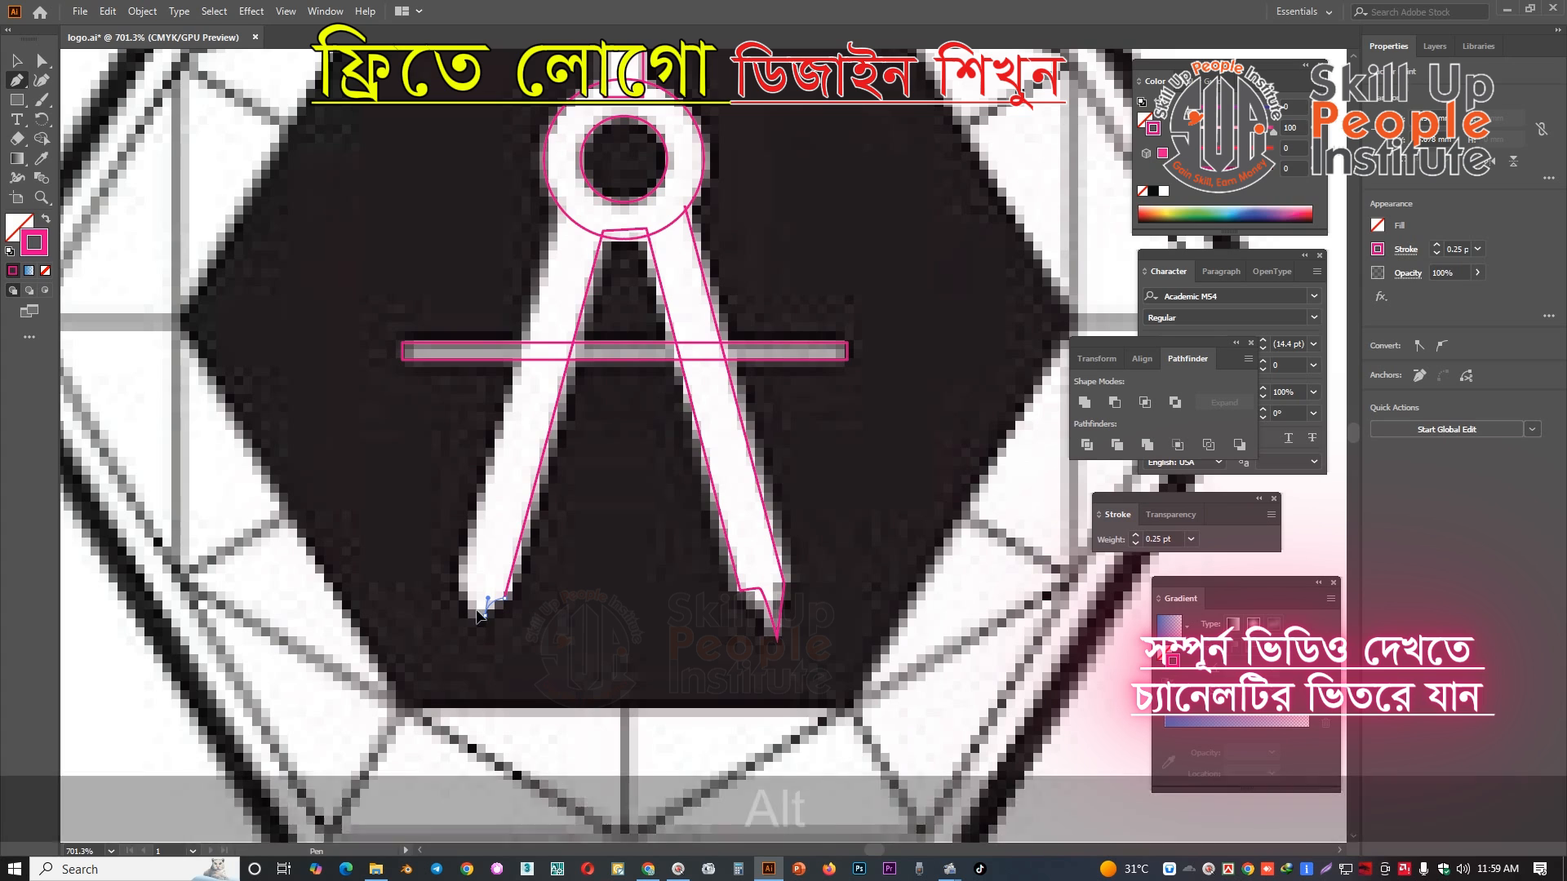
{"action": "left_click", "coordinate": [477, 608], "text": "alt"}
{"action": "left_click", "coordinate": [479, 489]}
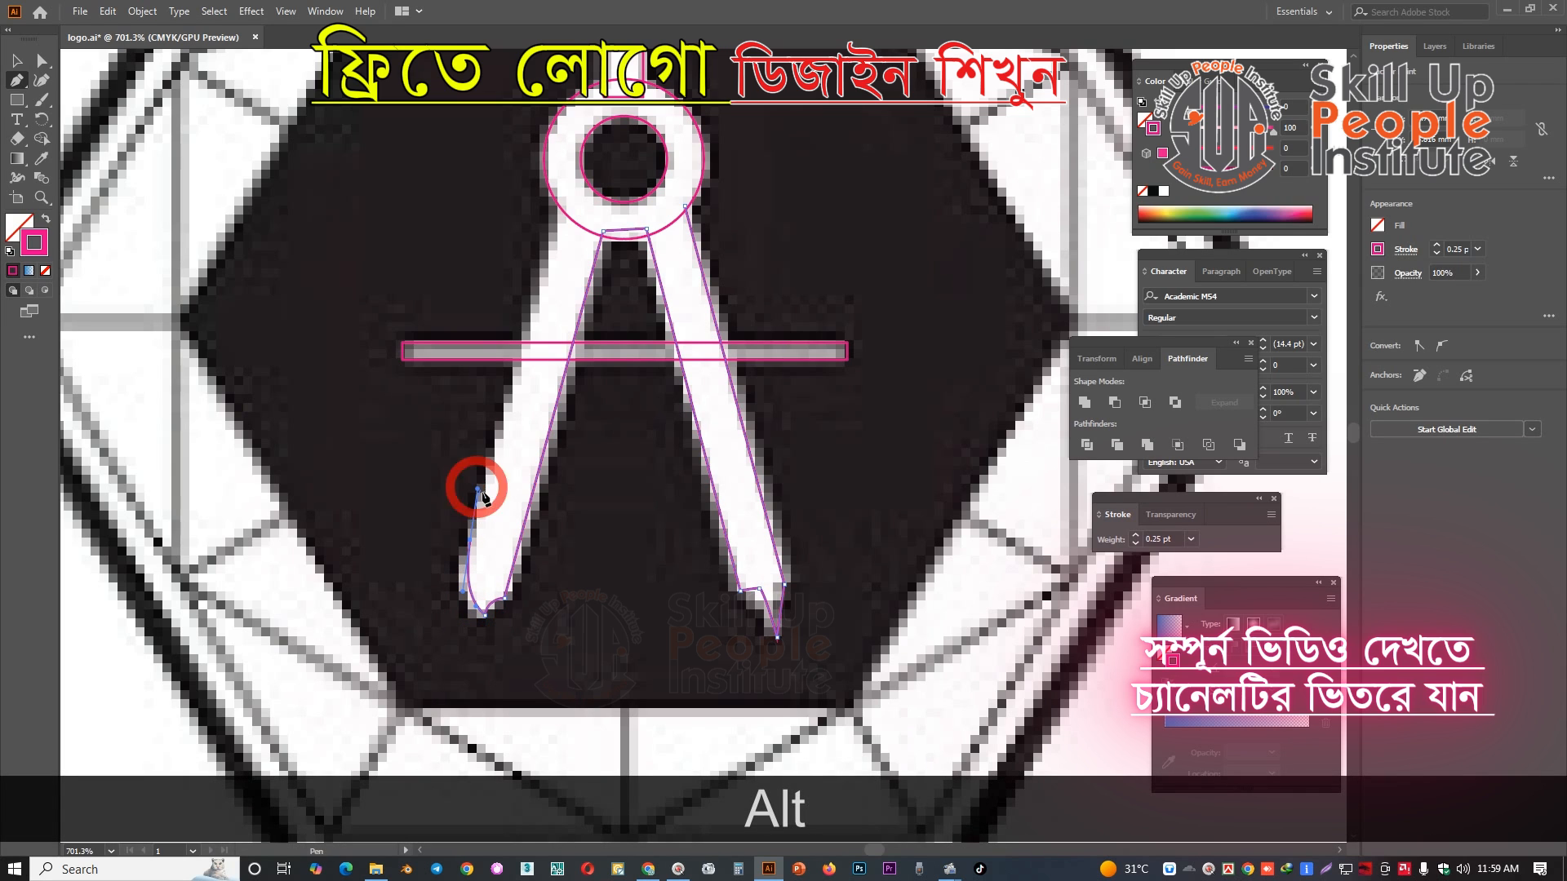
{"action": "left_click", "coordinate": [561, 201]}
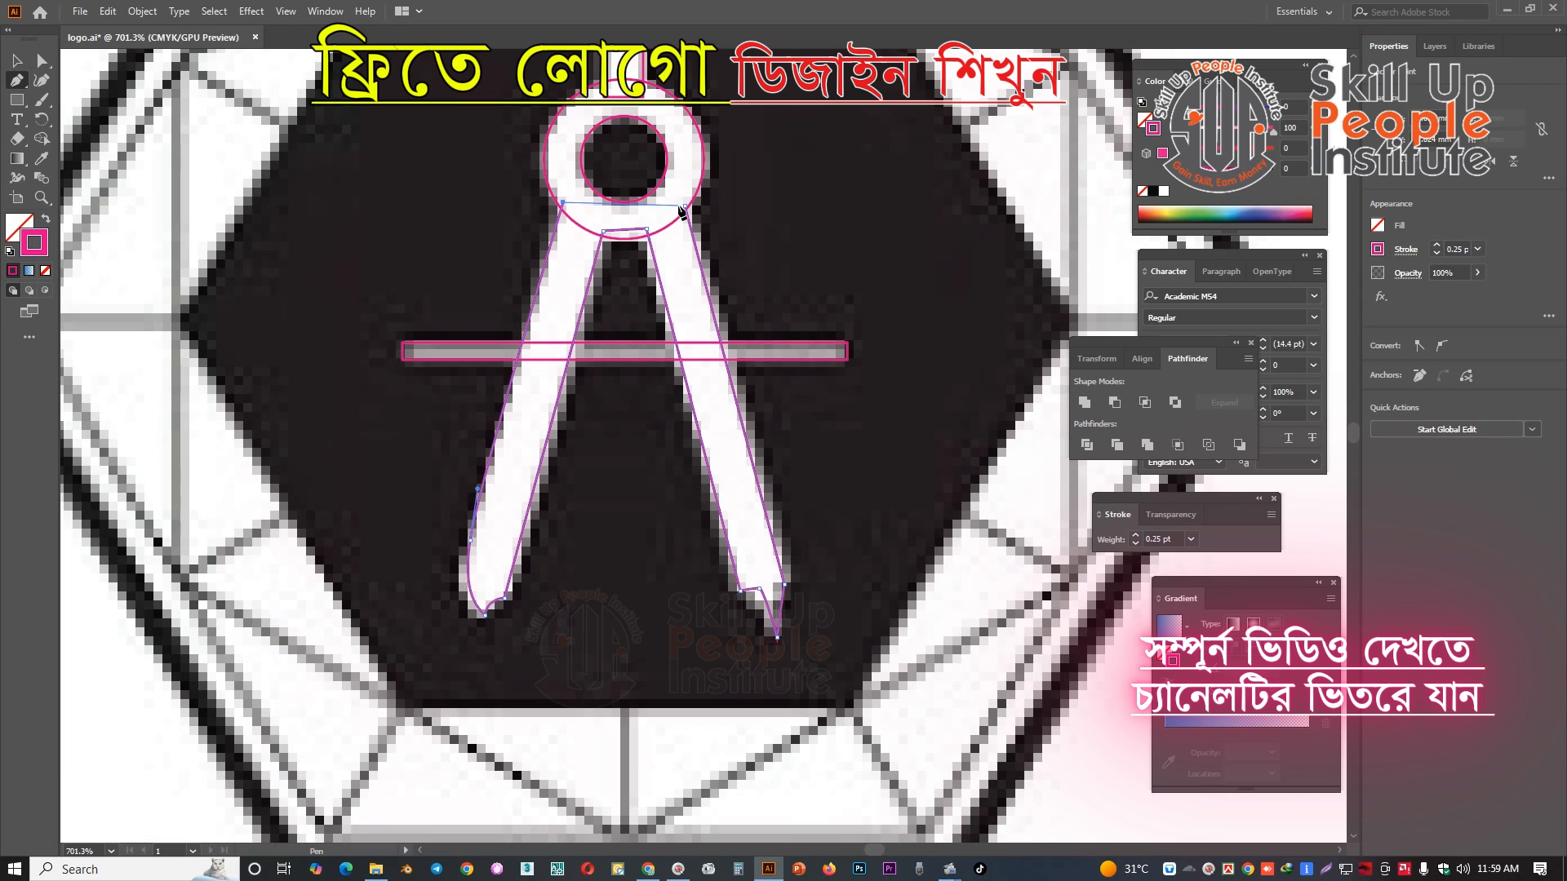
{"action": "left_click_drag", "start_coordinate": [684, 207], "coordinate": [671, 262]}
- Exclude the overlap of the two concentric circles to form a ring
{"action": "key", "text": "v"}
{"action": "key", "text": "ctrl+space"}
{"action": "left_click", "coordinate": [745, 253]}
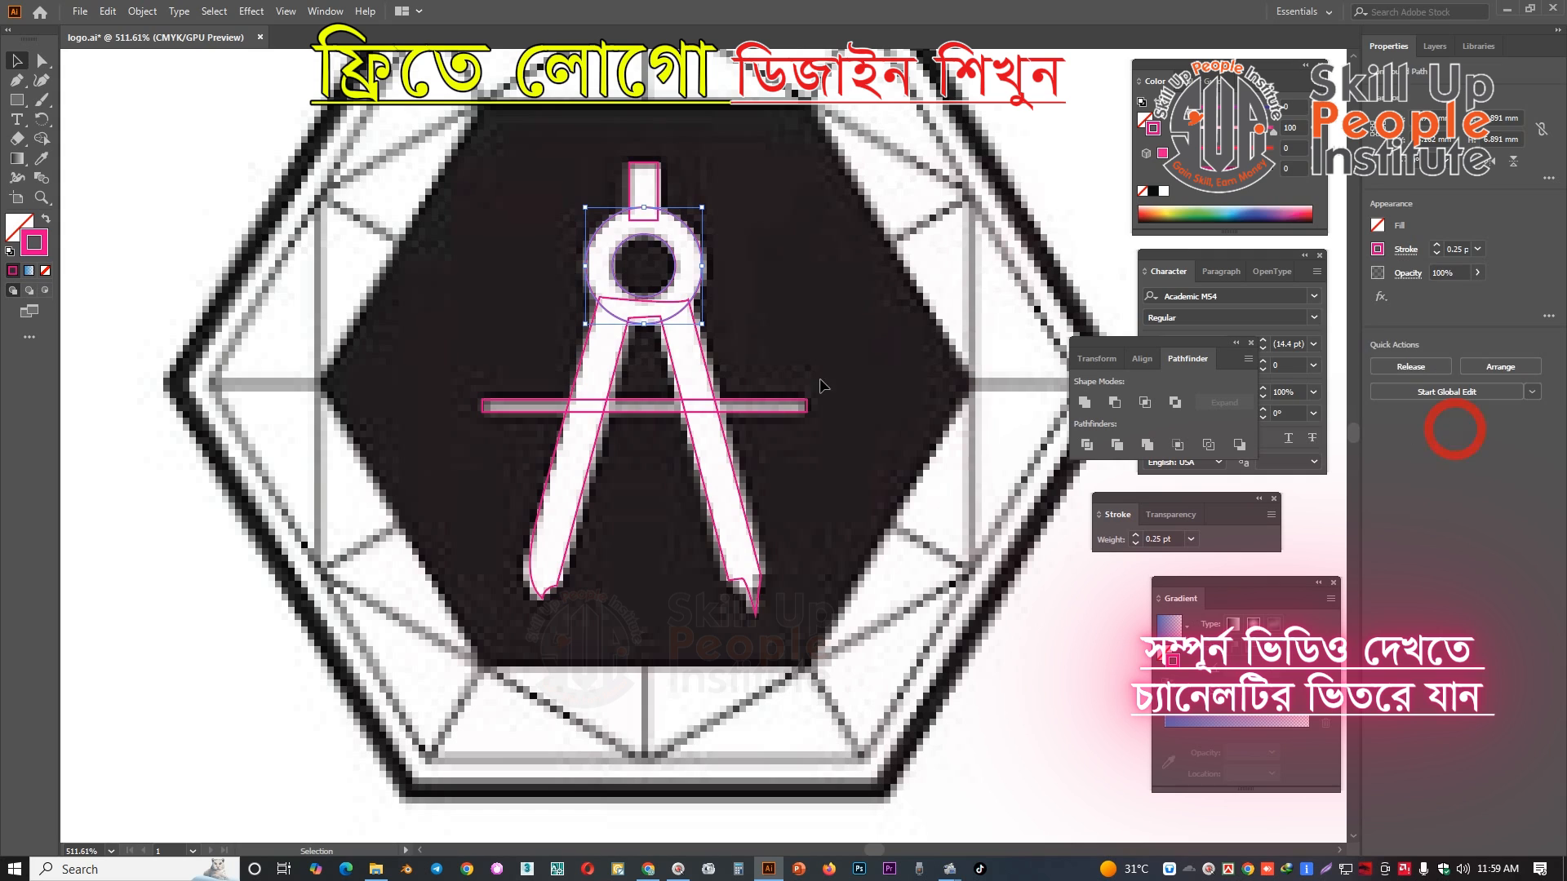
{"action": "left_click", "coordinate": [759, 347]}
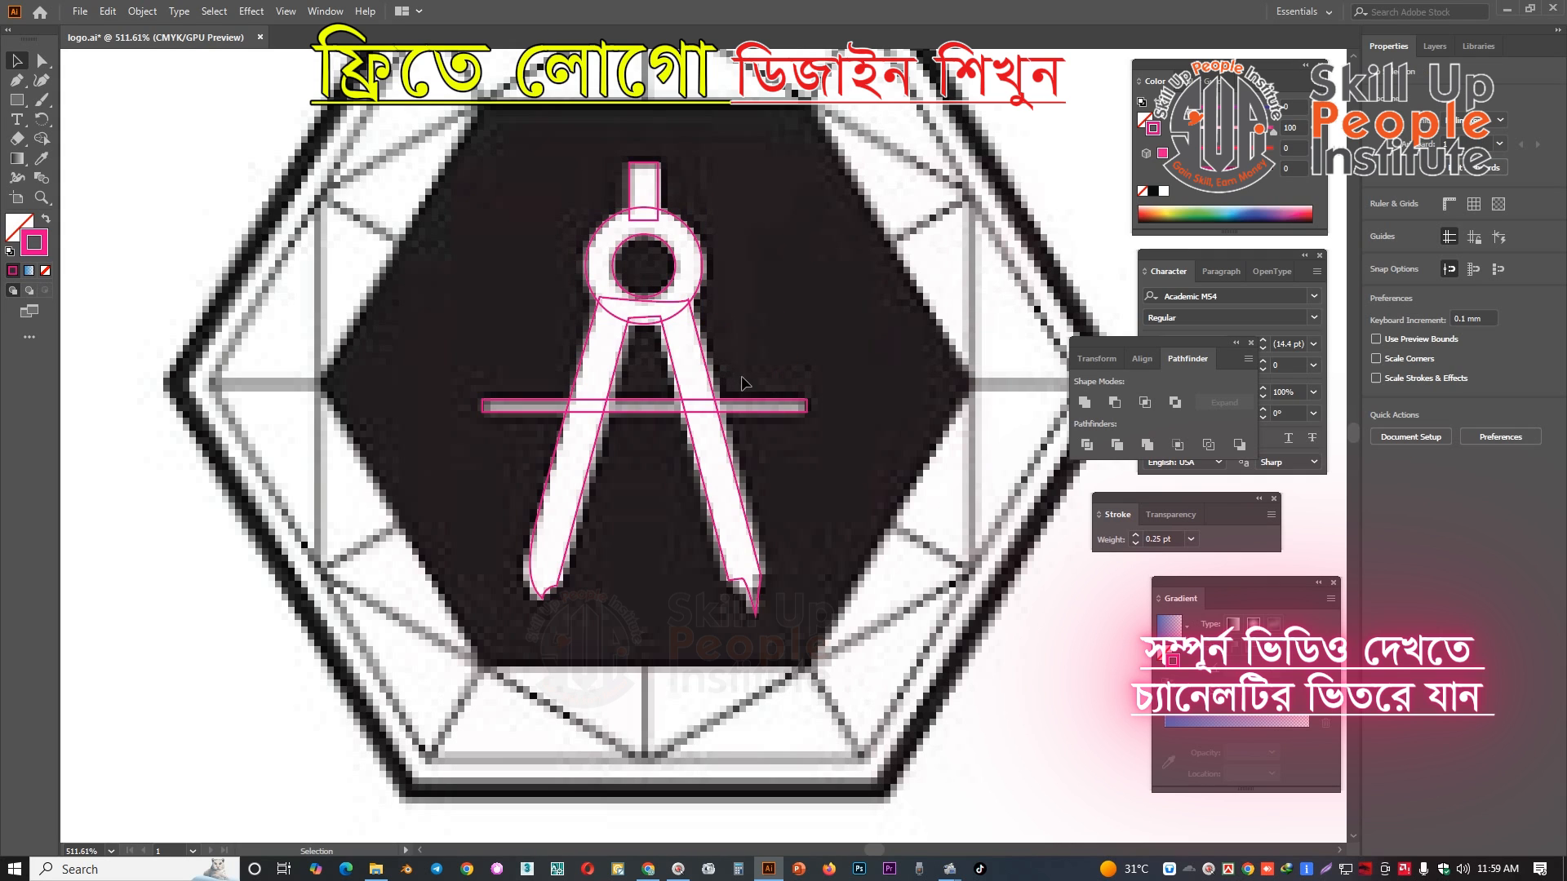
- Unite the legs, horizontal bar, ring and stem into one compass shape
{"action": "left_click_drag", "start_coordinate": [854, 385], "coordinate": [542, 445]}
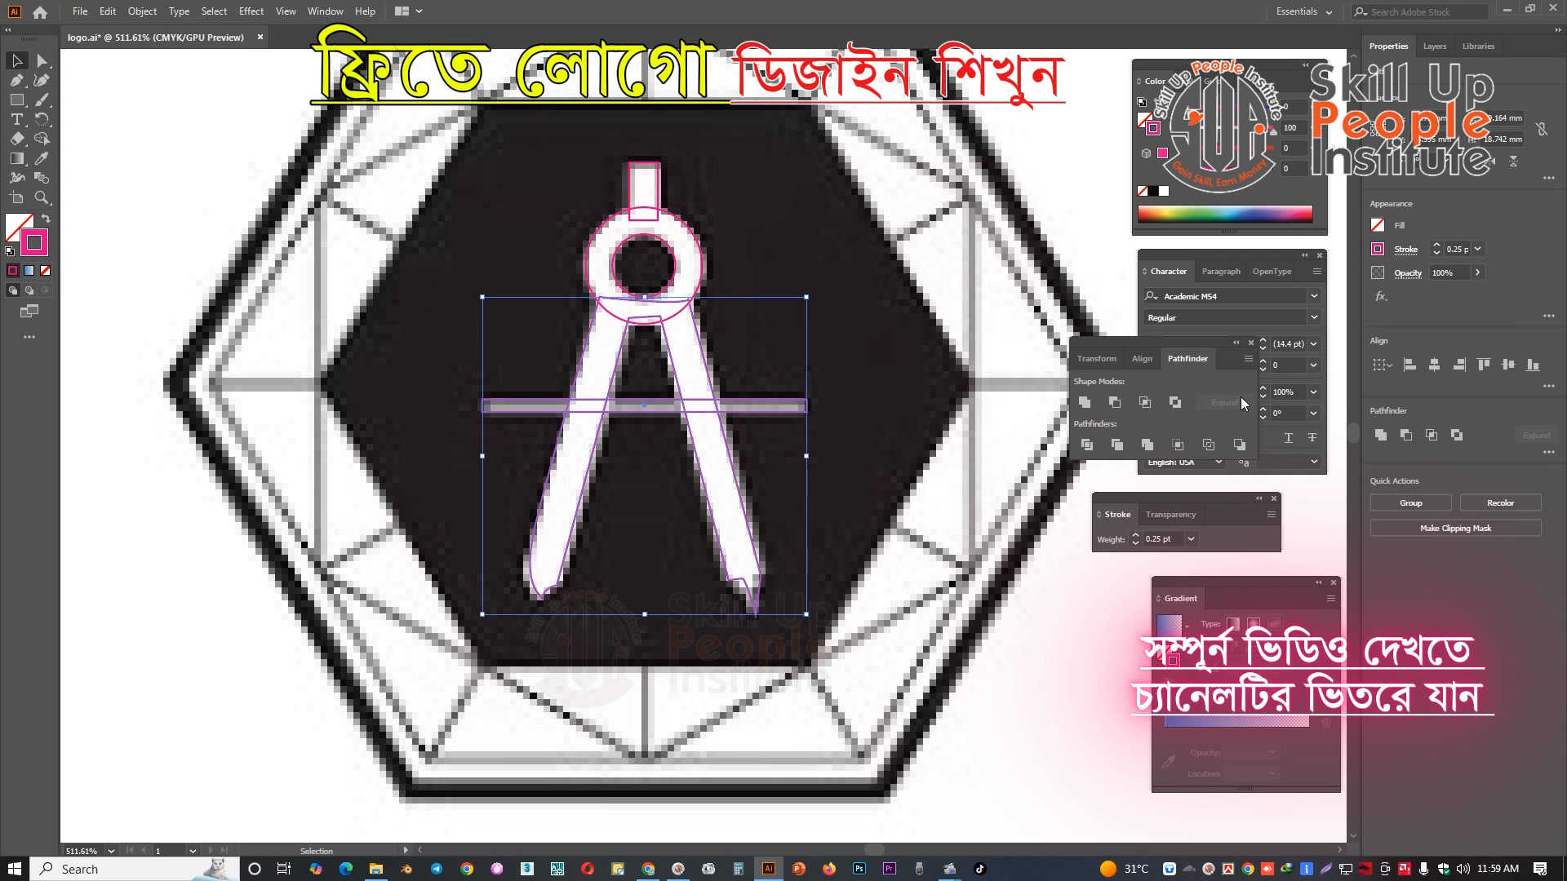
{"action": "left_click", "coordinate": [1379, 443]}
{"action": "left_click_drag", "start_coordinate": [762, 367], "coordinate": [697, 357]}
{"action": "left_click", "coordinate": [707, 346]}
{"action": "left_click_drag", "start_coordinate": [720, 269], "coordinate": [577, 351]}
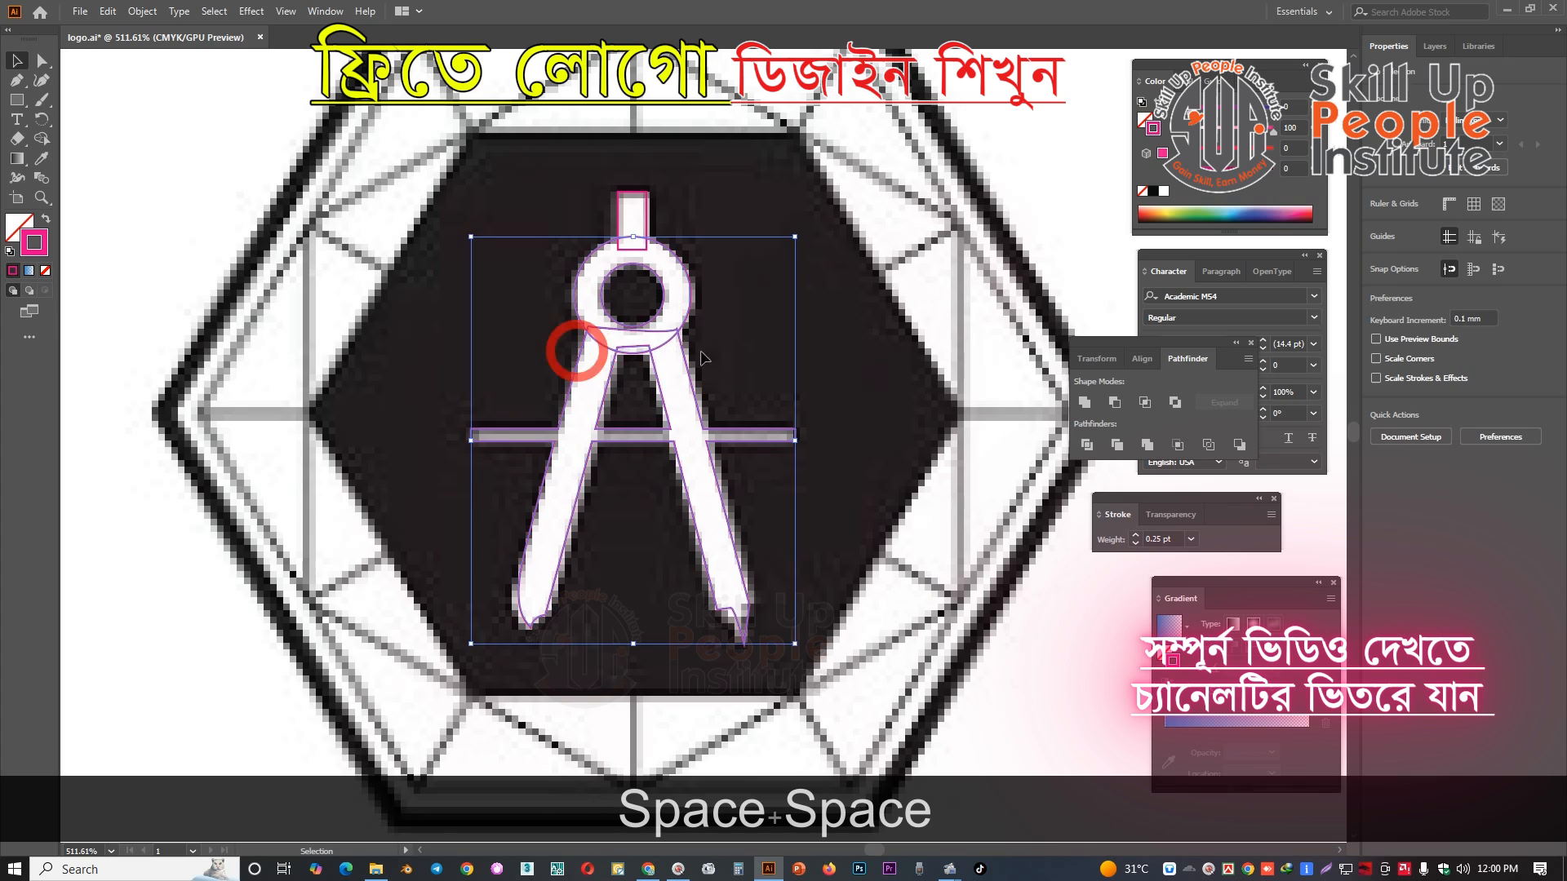
{"action": "left_click_drag", "start_coordinate": [711, 192], "coordinate": [521, 458]}
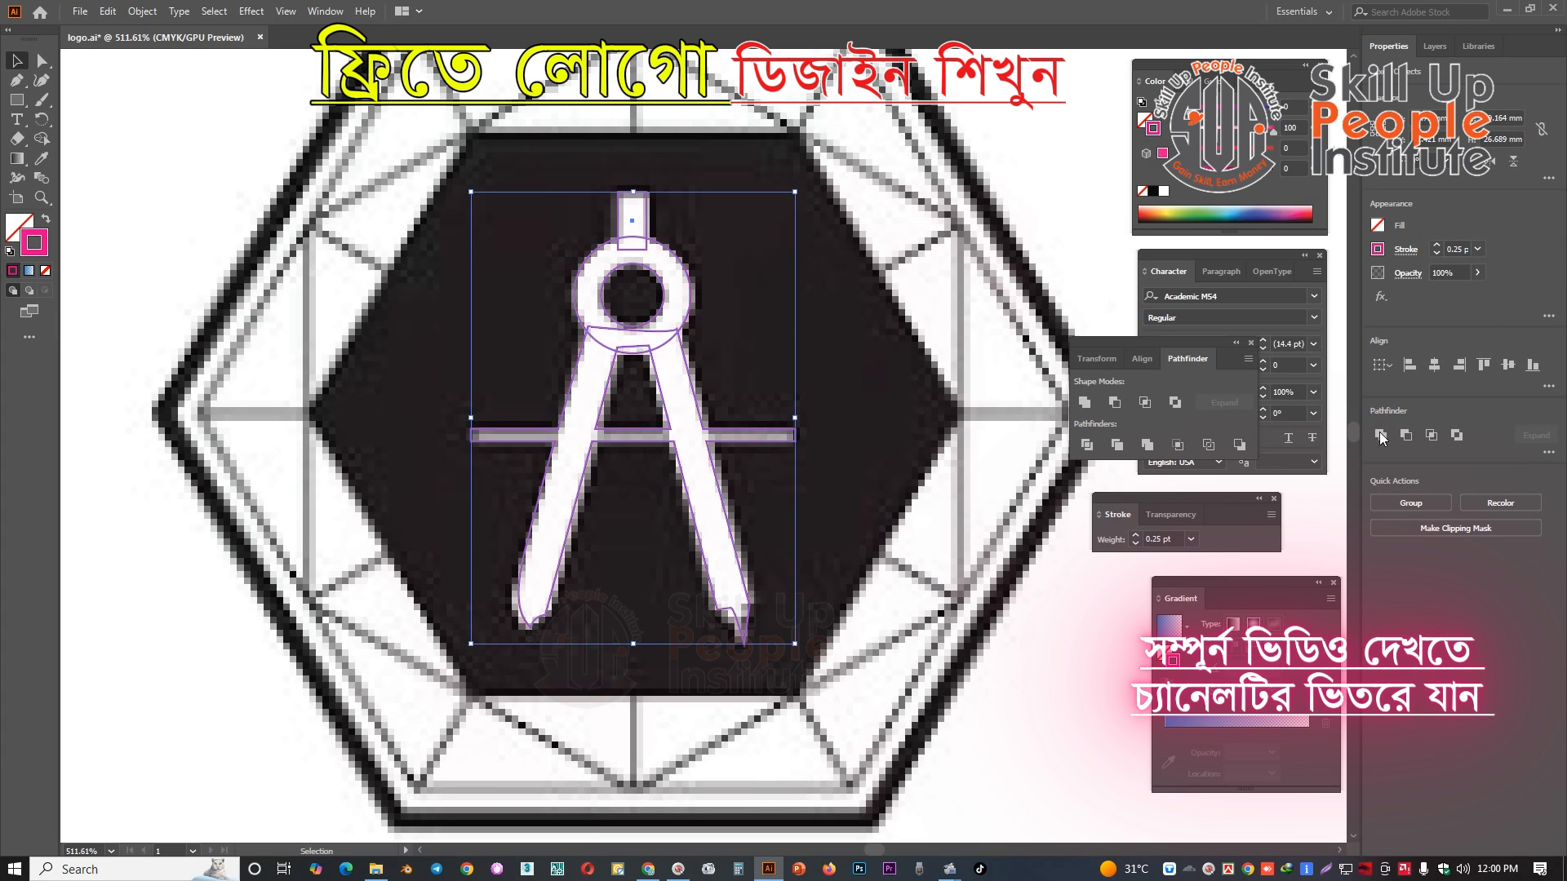
{"action": "left_click", "coordinate": [1380, 438]}
- Trace the black inner hexagon with the Pen tool as a closed six-sided path about 33 mm high
{"action": "left_click_drag", "start_coordinate": [759, 335], "coordinate": [723, 325]}
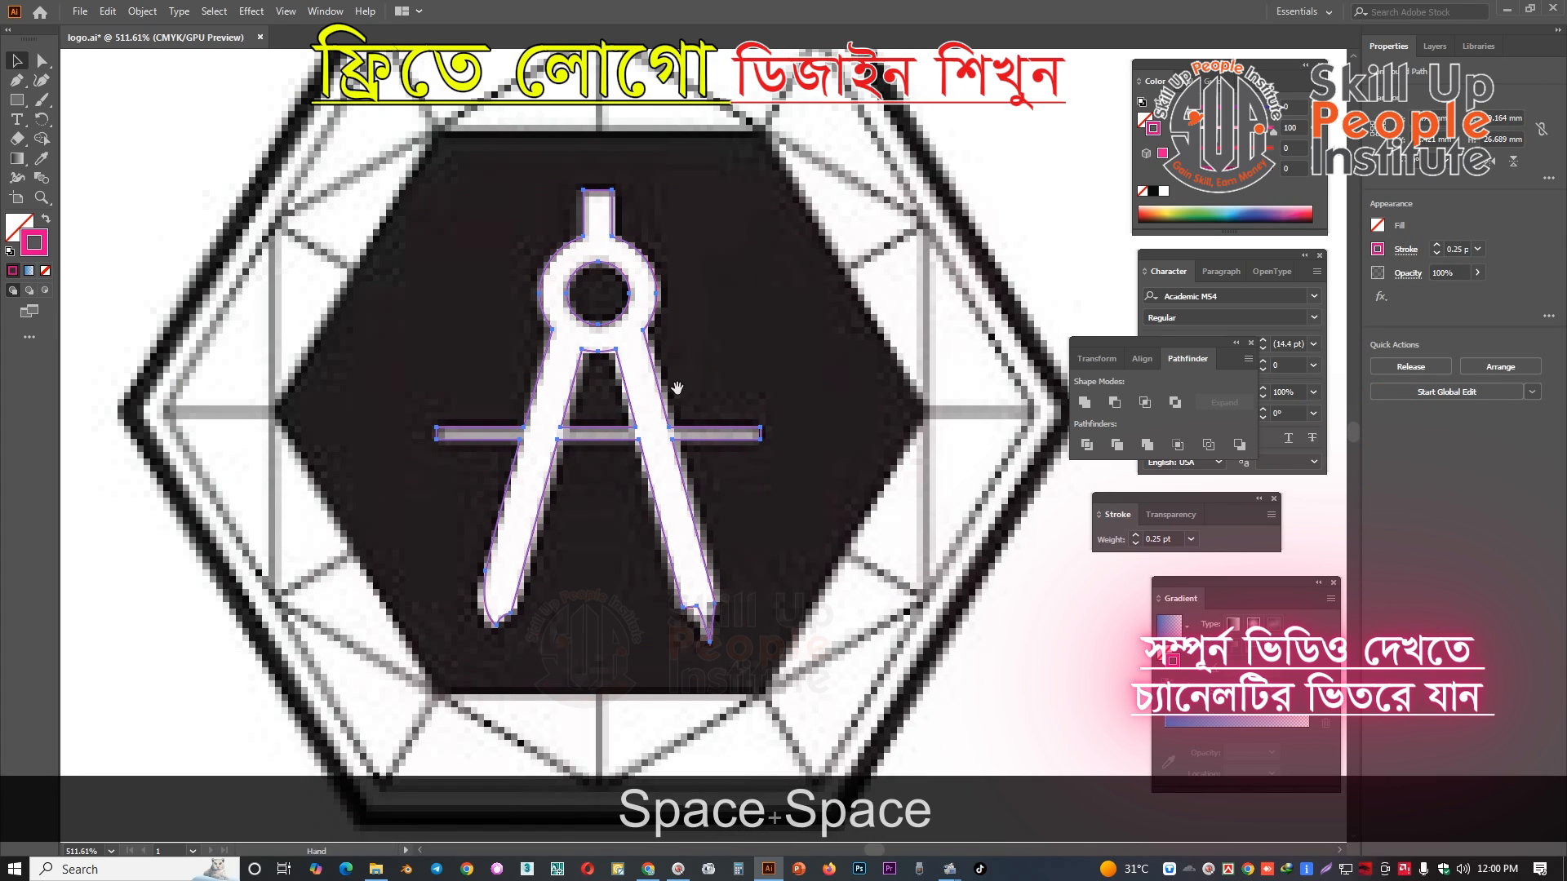
{"action": "scroll", "coordinate": [677, 387], "scroll_direction": "down", "scroll_amount": 4}
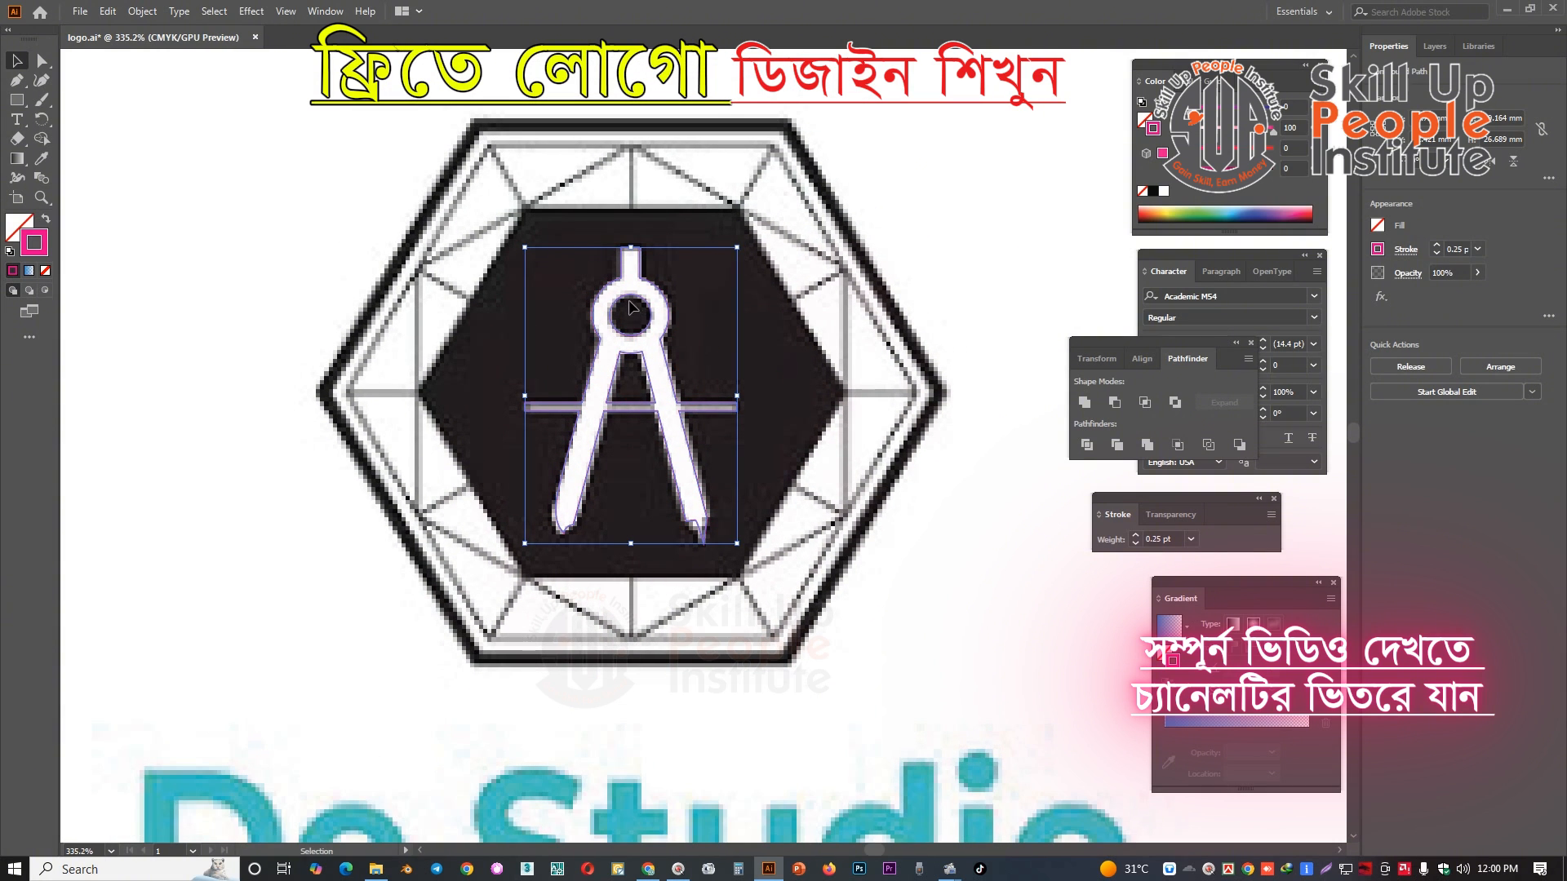
{"action": "key", "text": "p"}
{"action": "left_click", "coordinate": [524, 211]}
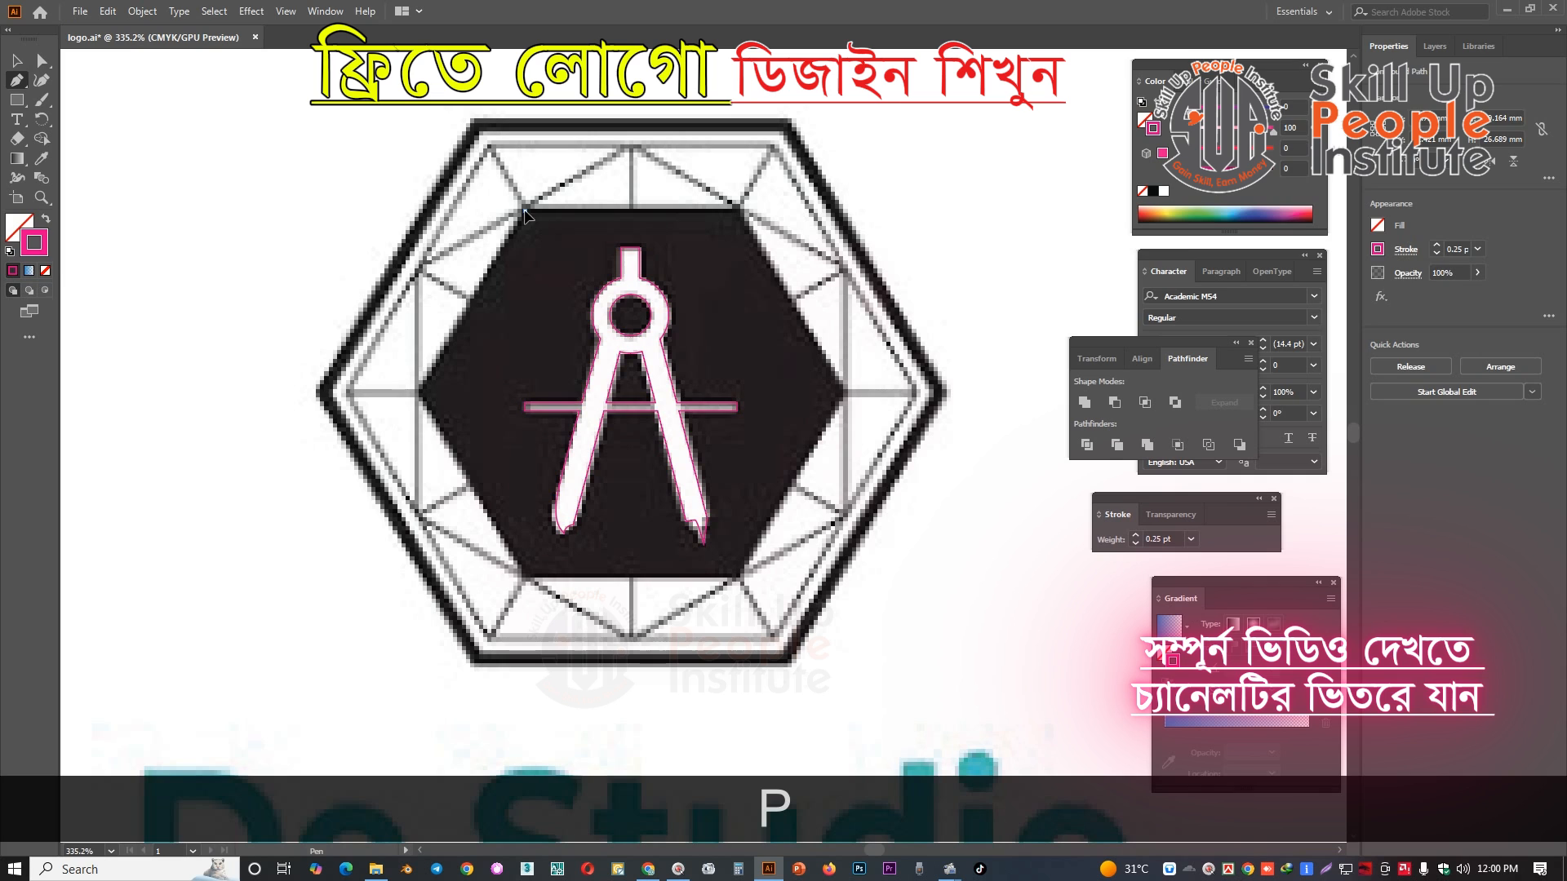
{"action": "left_click", "coordinate": [736, 210]}
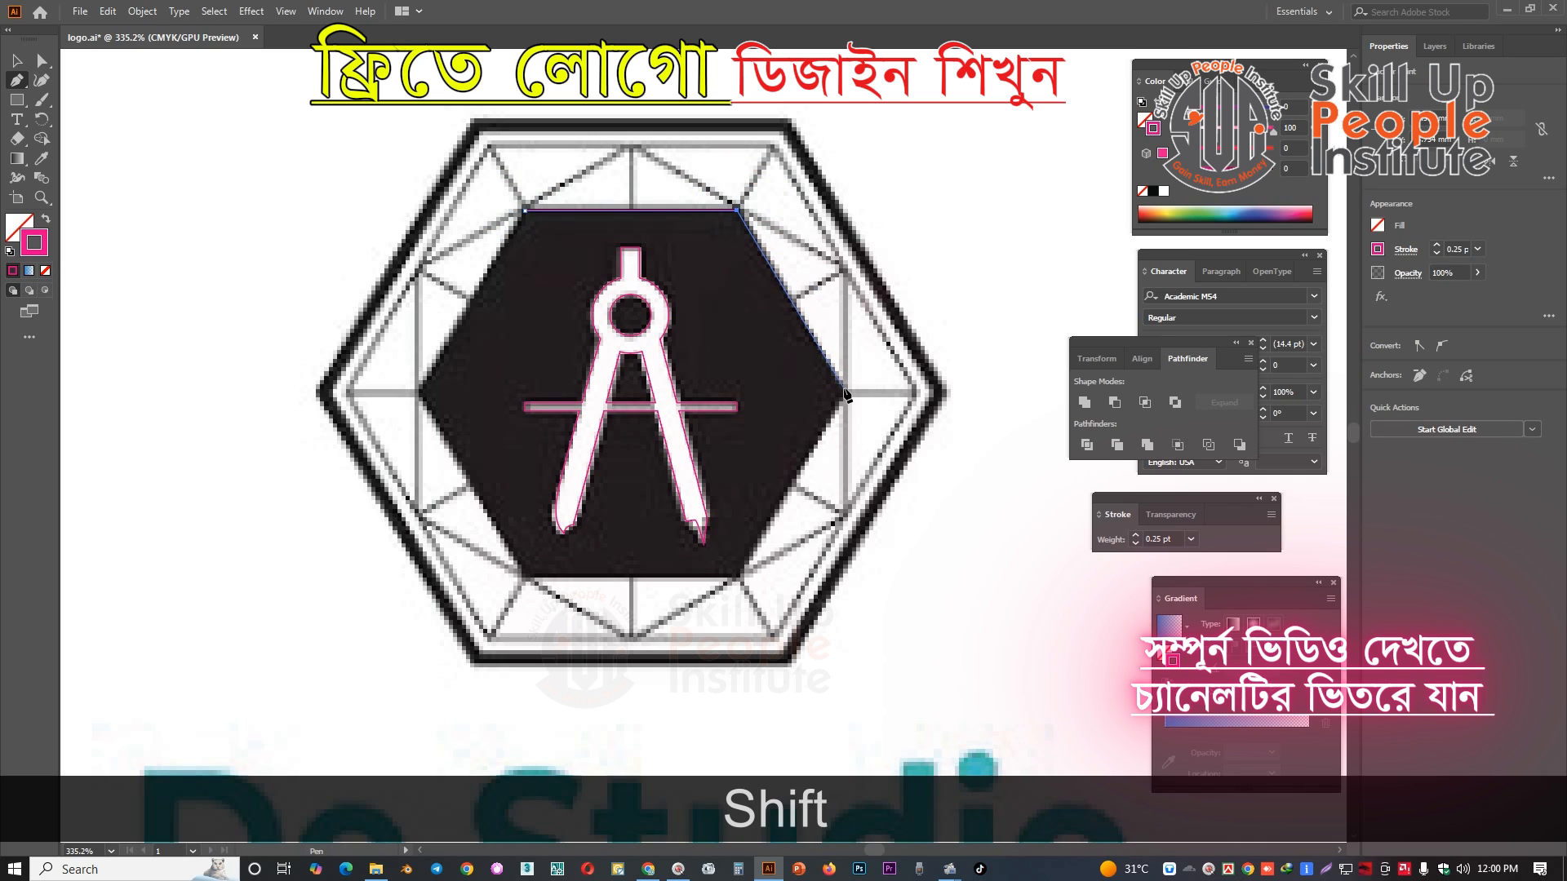
{"action": "left_click", "coordinate": [844, 391]}
{"action": "left_click", "coordinate": [741, 578]}
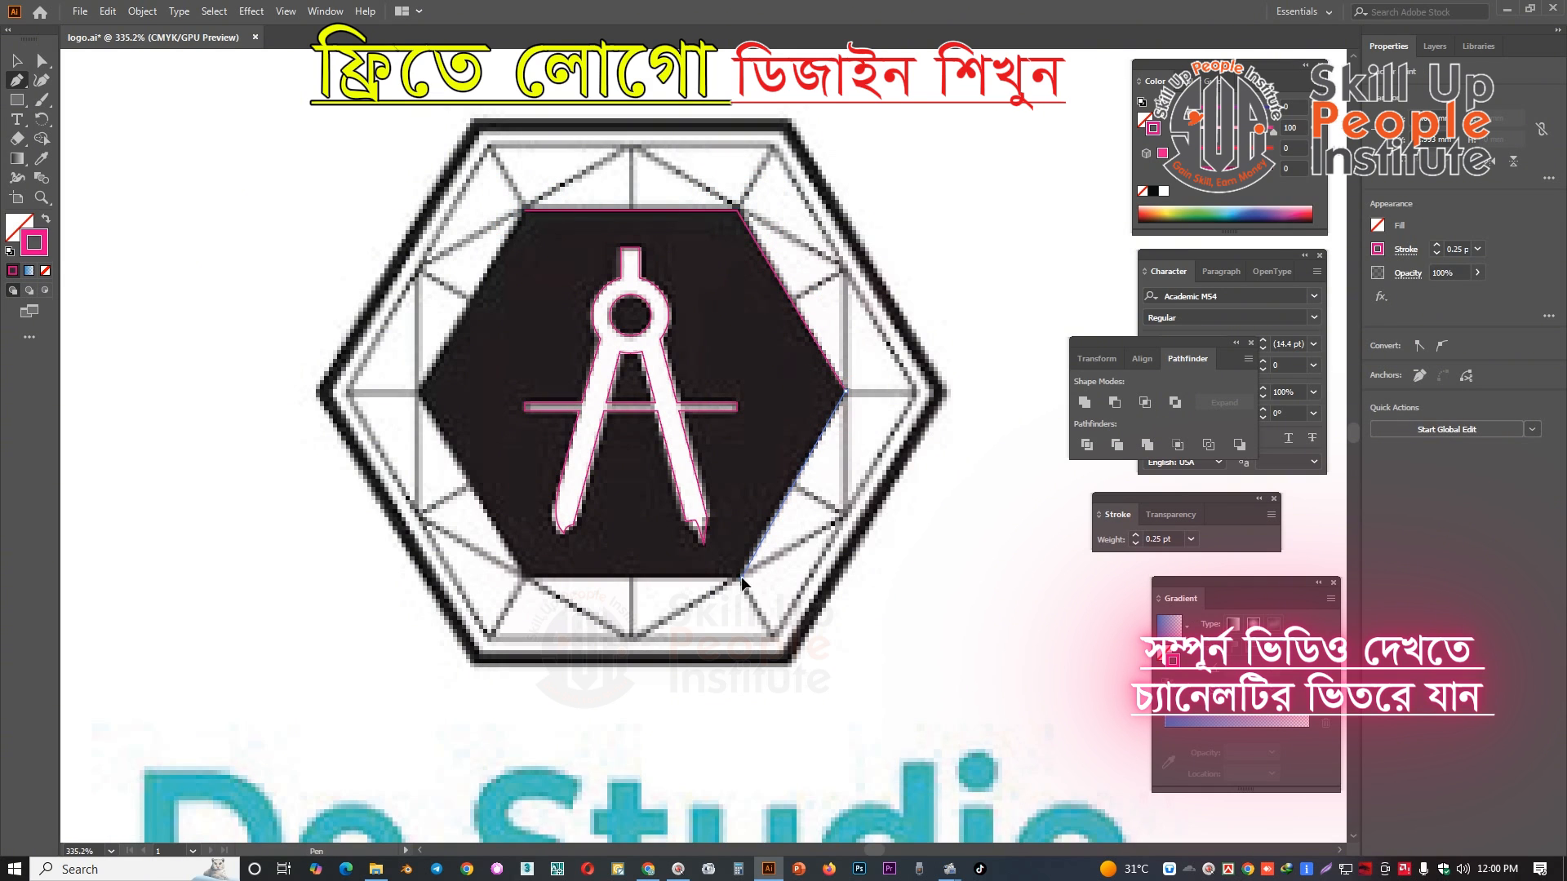
{"action": "key", "text": "shift"}
{"action": "left_click", "coordinate": [524, 577]}
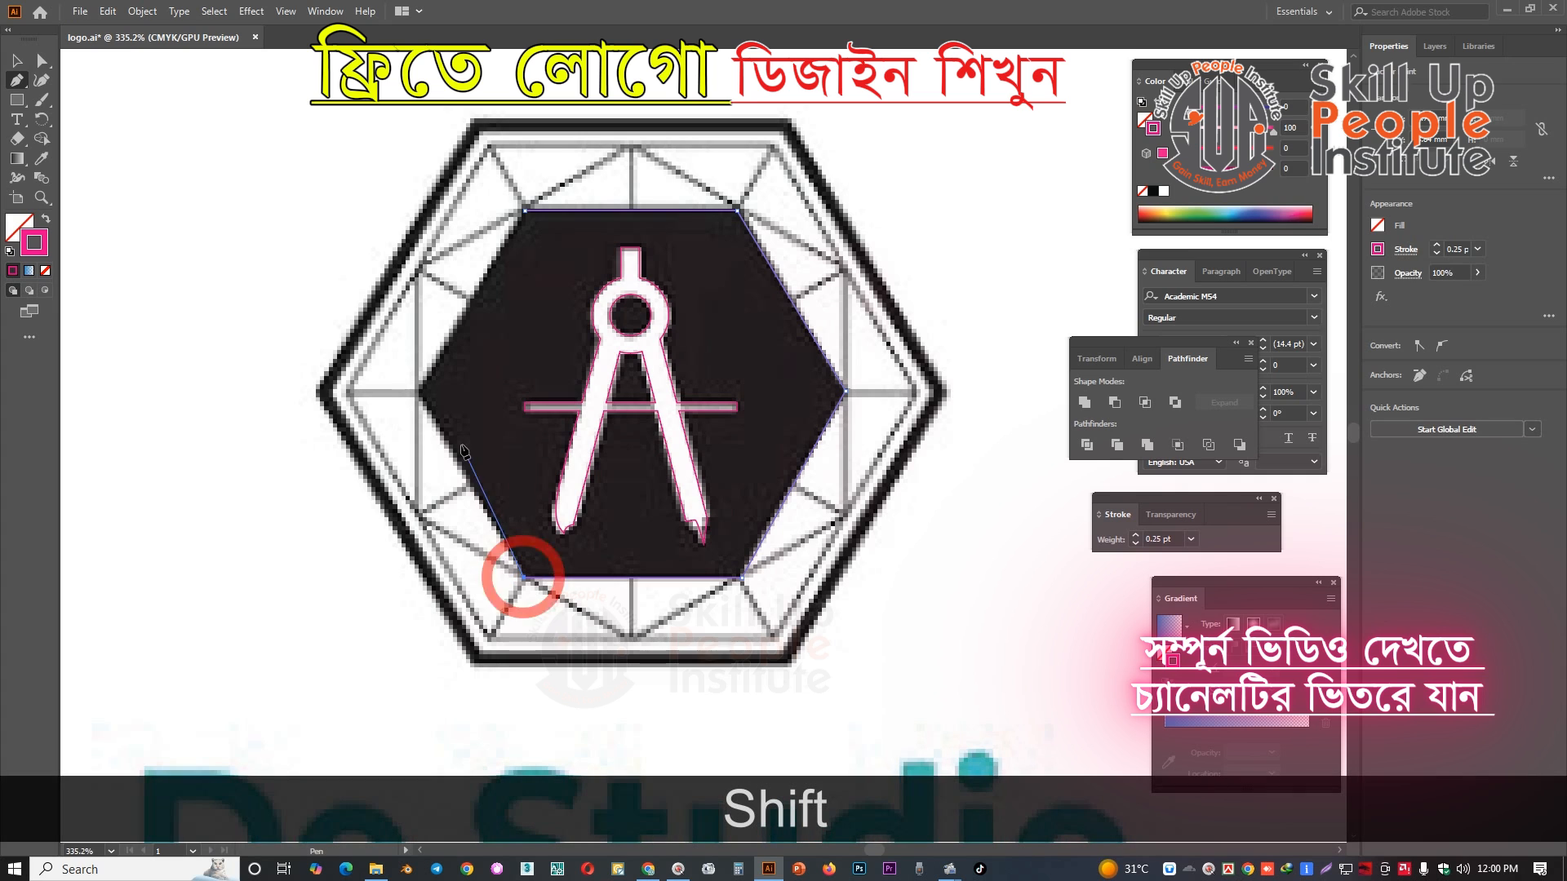
{"action": "left_click", "coordinate": [419, 393]}
{"action": "left_click", "coordinate": [523, 210]}
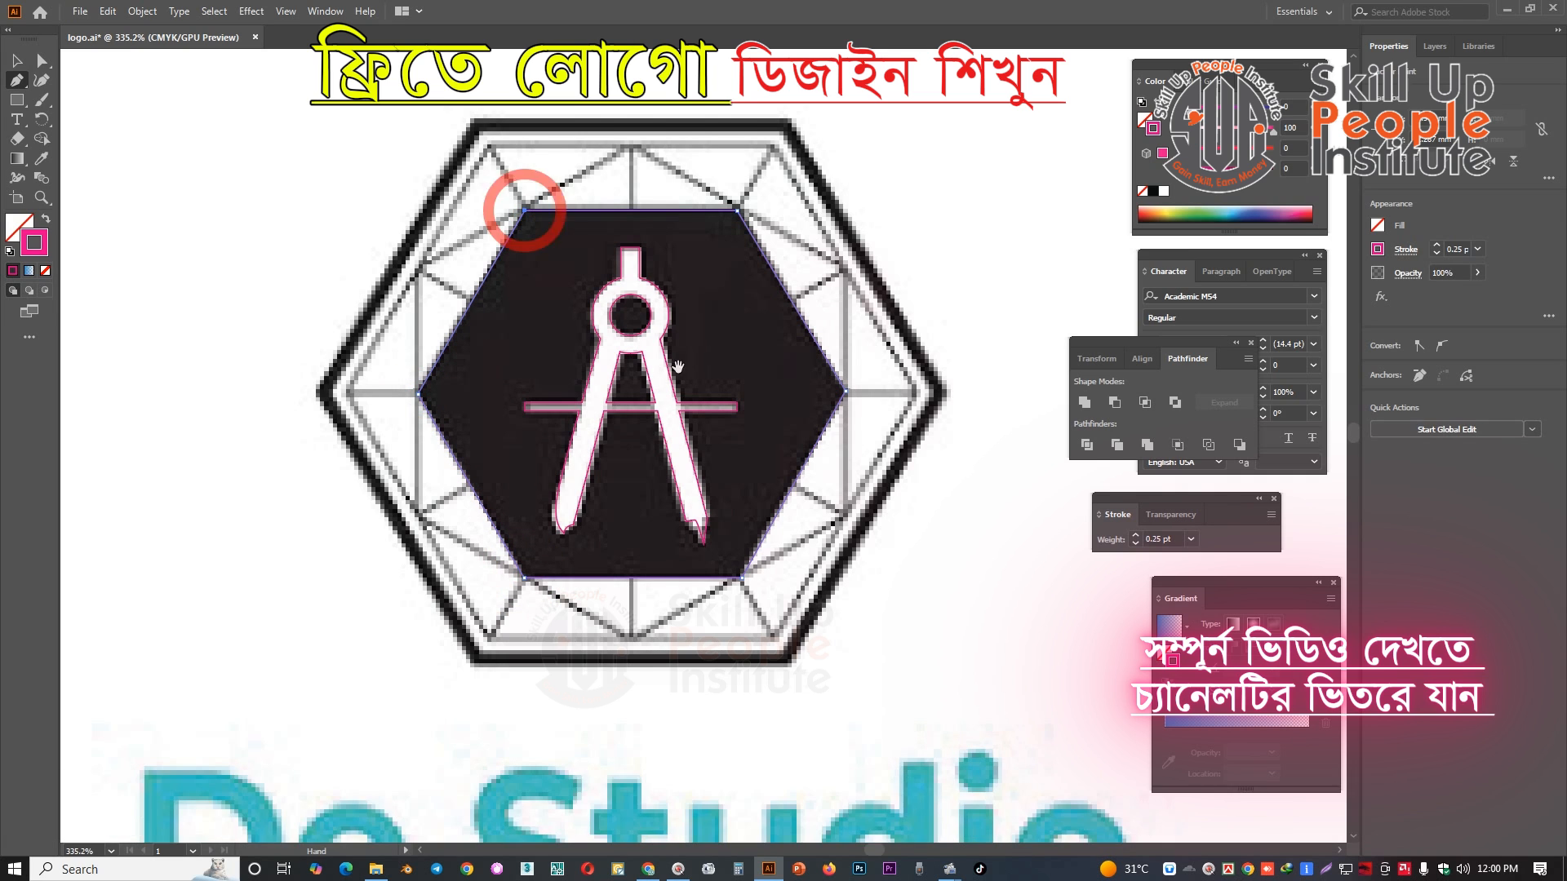
{"action": "key", "text": "space"}
{"action": "mouse_move", "coordinate": [653, 381]}
{"action": "left_mouse_down"}
{"action": "mouse_move", "coordinate": [649, 331]}
{"action": "mouse_move", "coordinate": [672, 357]}
{"action": "left_mouse_up"}
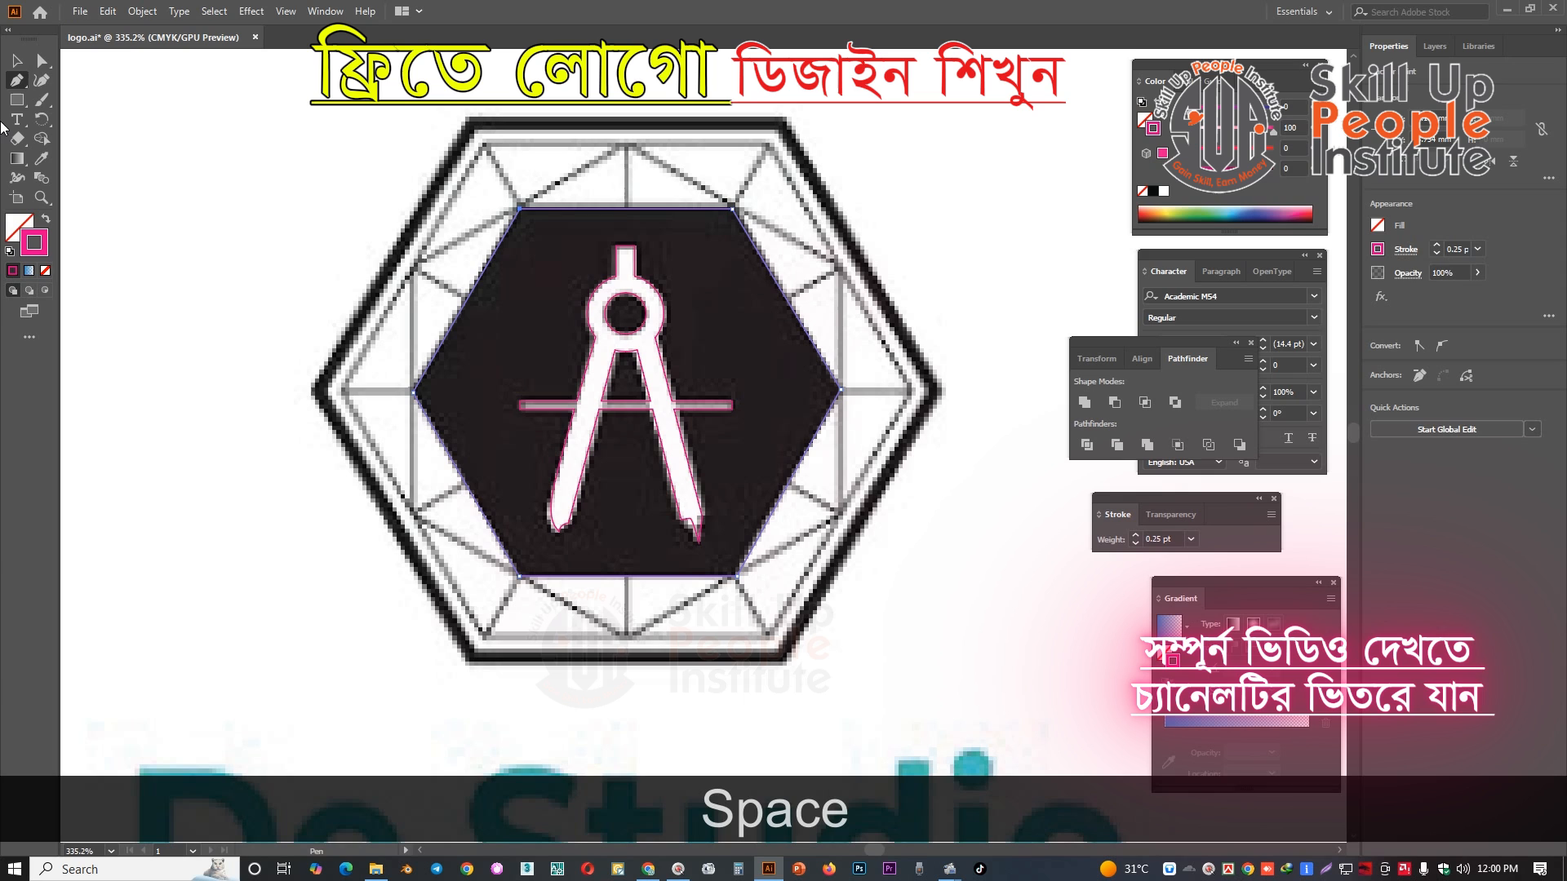
- Paste a copy of the traced hexagon behind it and scale it about its centre to the logo's outer border, about 48 mm high
{"action": "left_click", "coordinate": [17, 61]}
{"action": "left_click", "coordinate": [740, 259]}
{"action": "left_click", "coordinate": [741, 230]}
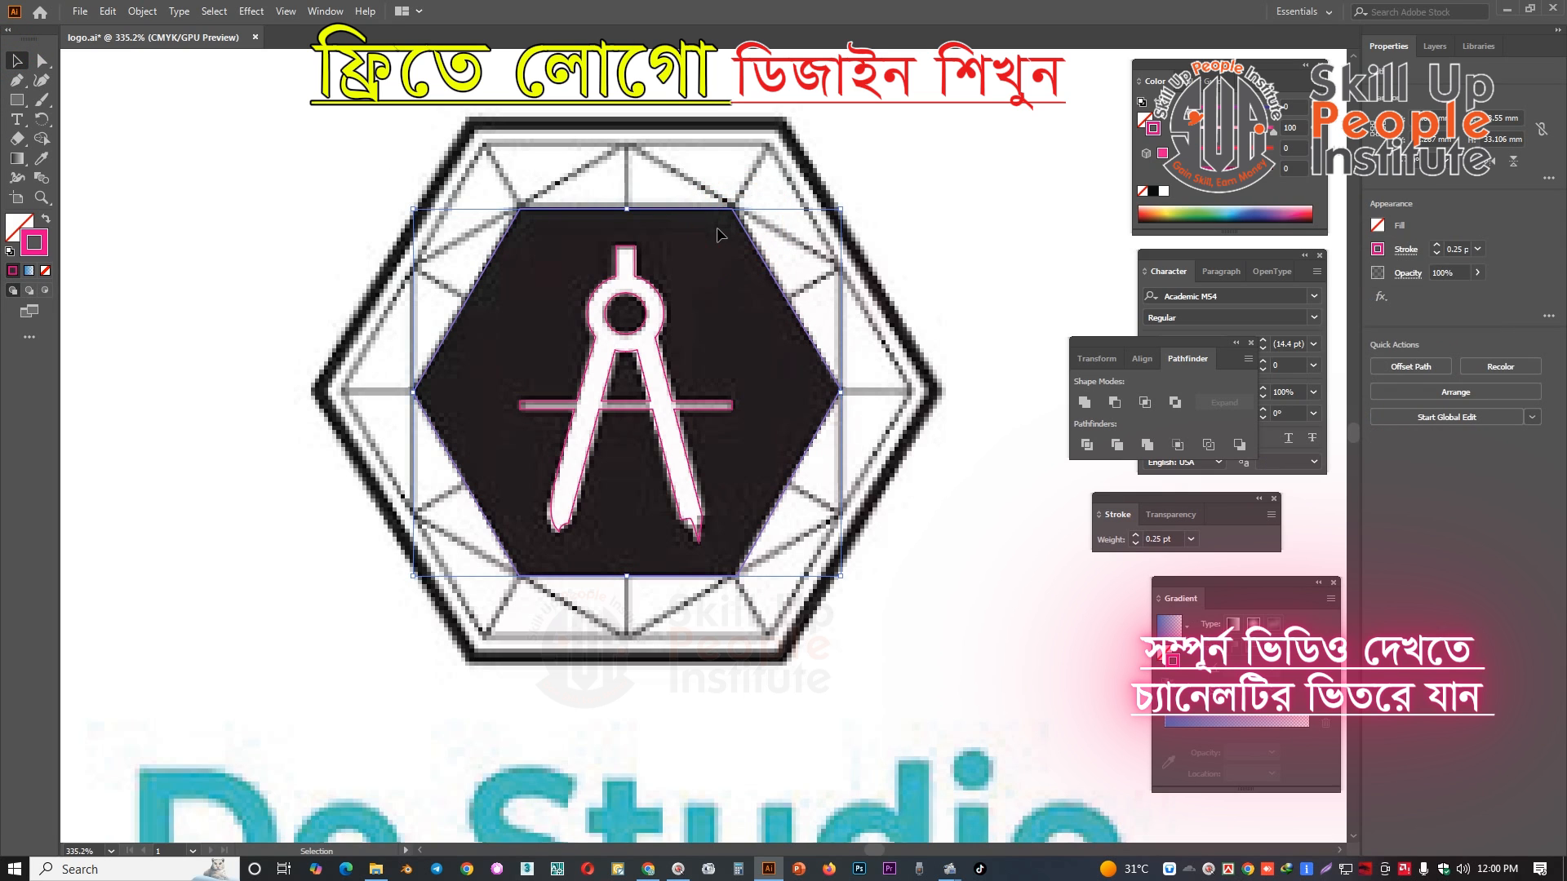
{"action": "key", "text": "ctrl+c"}
{"action": "key", "text": "ctrl+b"}
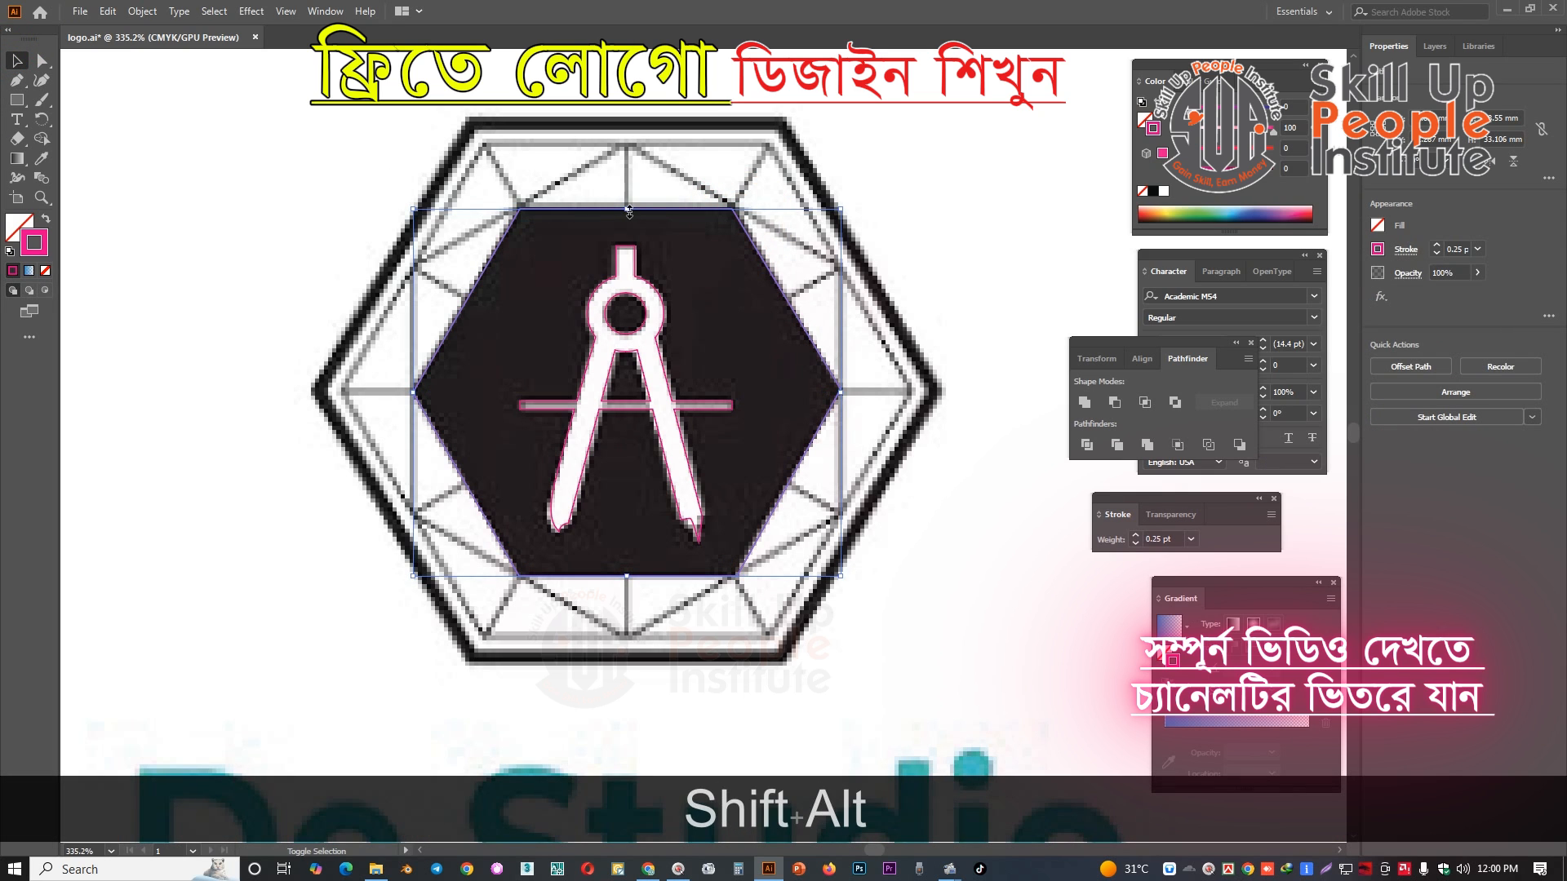
{"action": "left_click_drag", "start_coordinate": [626, 209], "coordinate": [625, 126]}
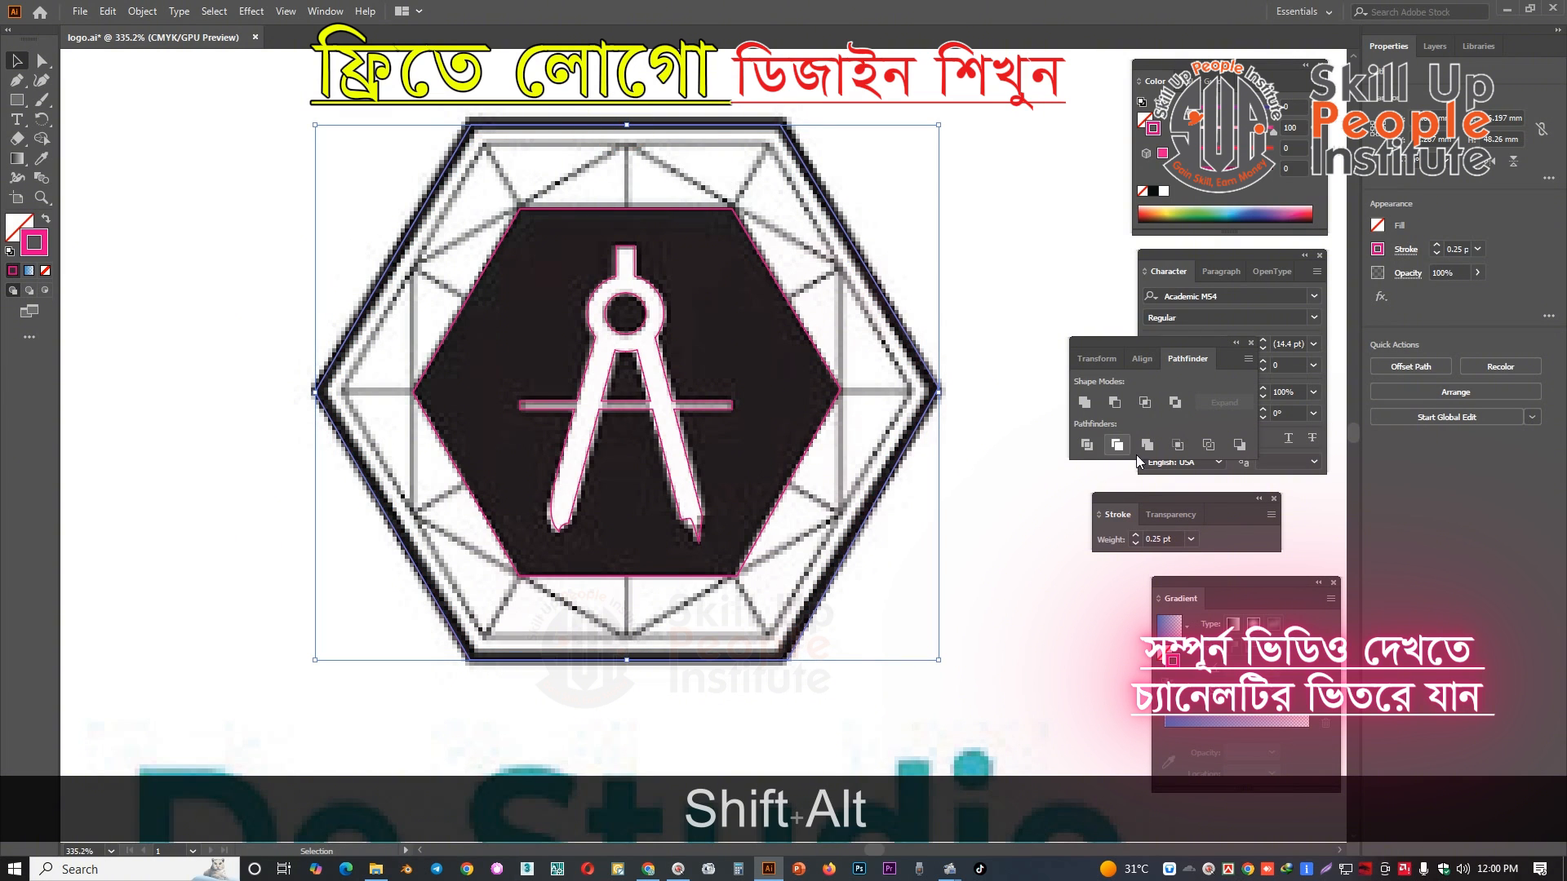
- Set the outer hexagon's stroke weight to 4 pt
{"action": "left_click", "coordinate": [1436, 246]}
{"action": "left_click", "coordinate": [1436, 246]}
{"action": "left_click", "coordinate": [1437, 246]}
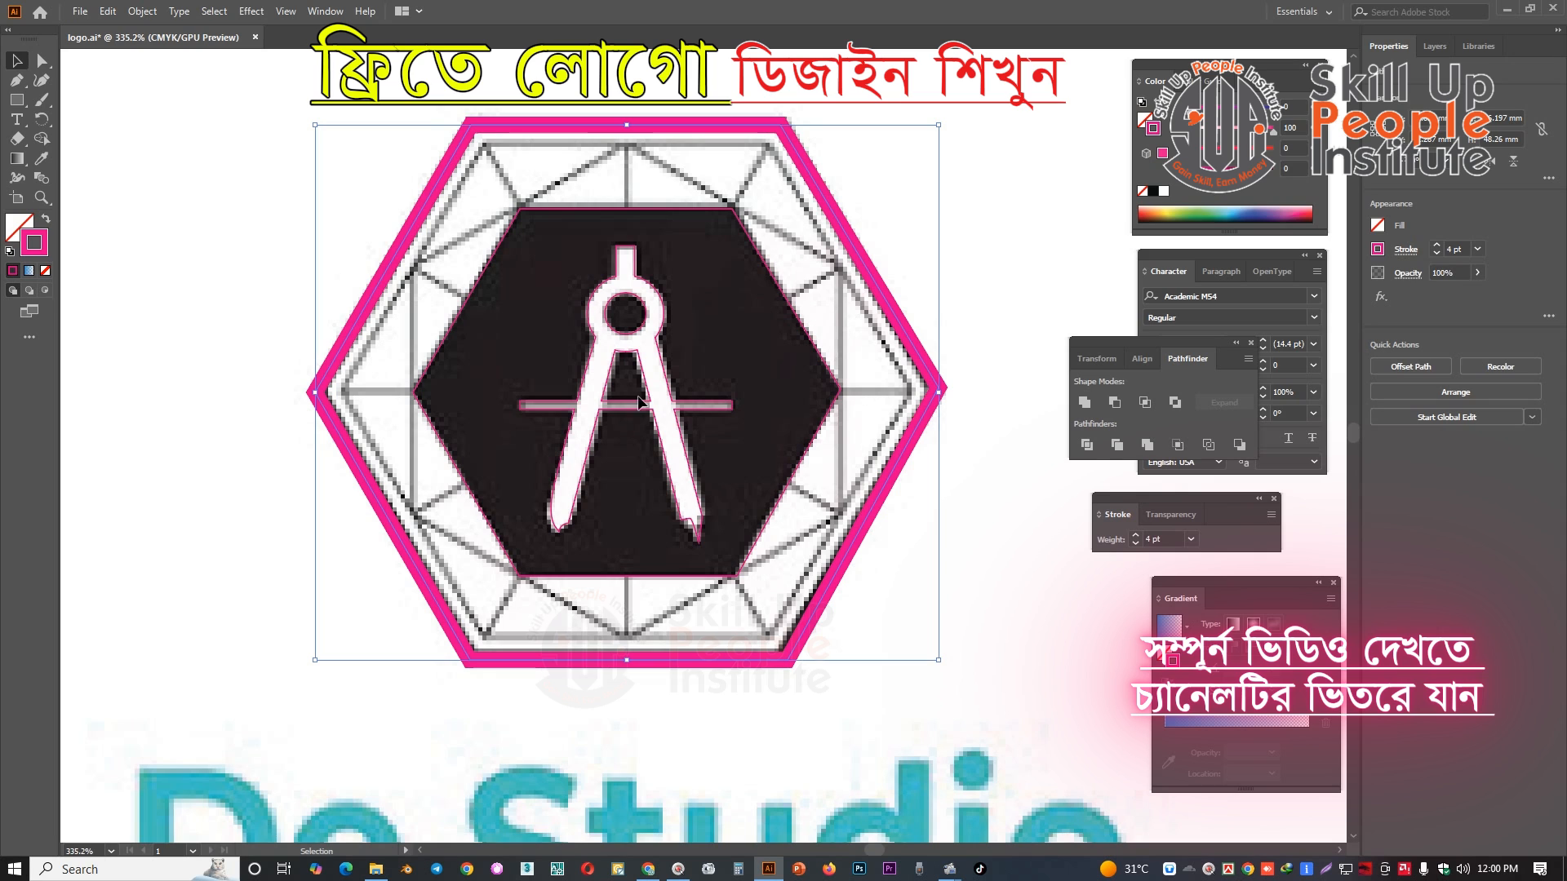
- Paste a copy of the outer hexagon behind it and scale it about its centre to the inner border line, about 44.6 mm high
{"action": "key", "text": "ctrl+c"}
{"action": "key", "text": "ctrl+b"}
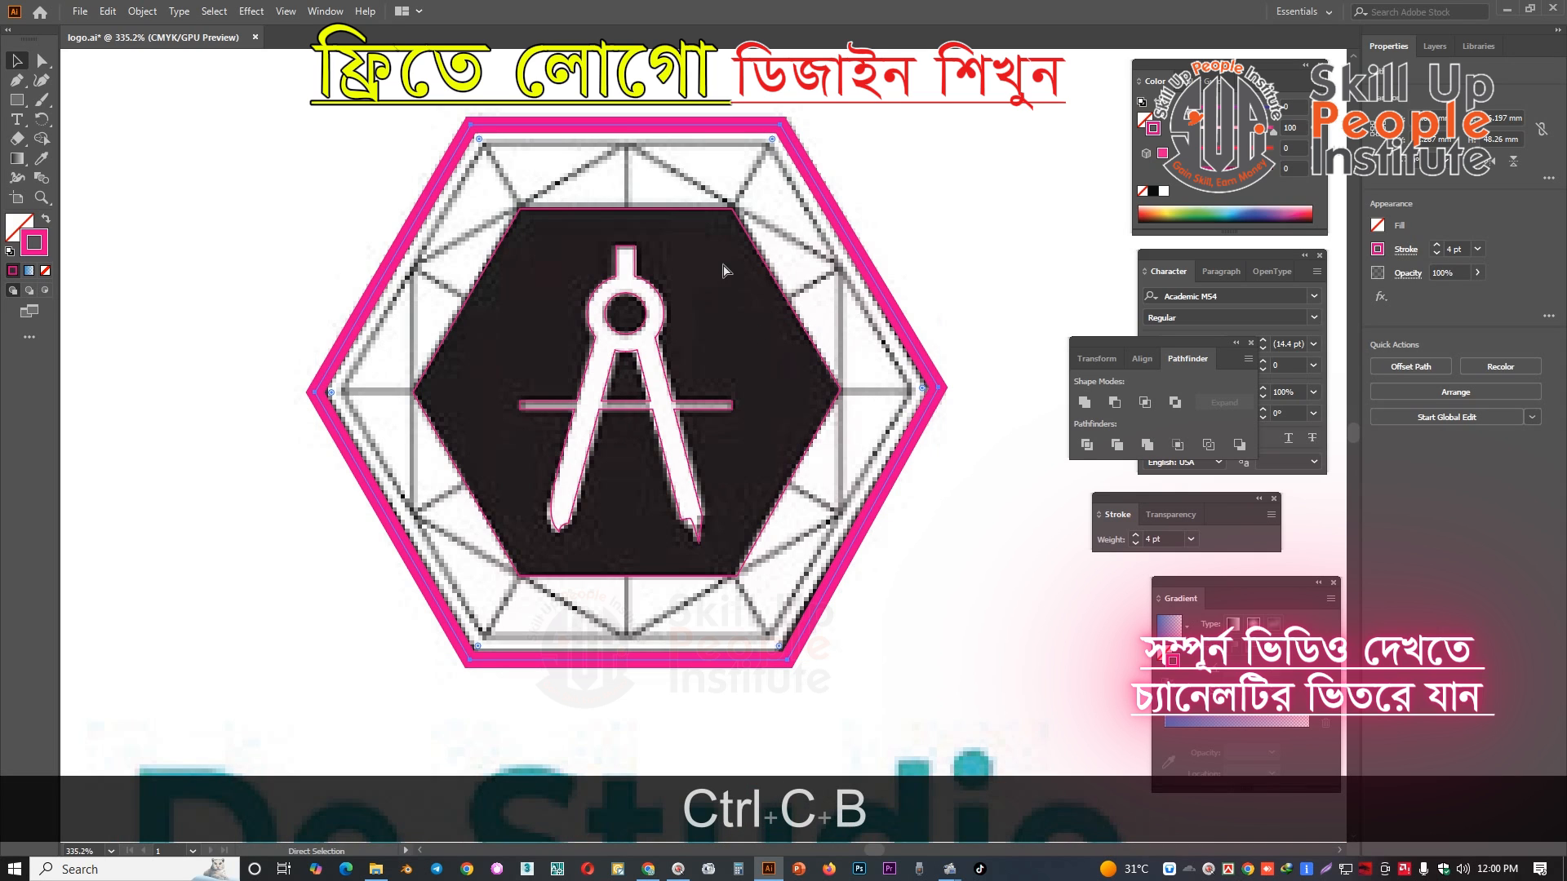
{"action": "left_click_drag", "start_coordinate": [626, 127], "coordinate": [626, 146]}
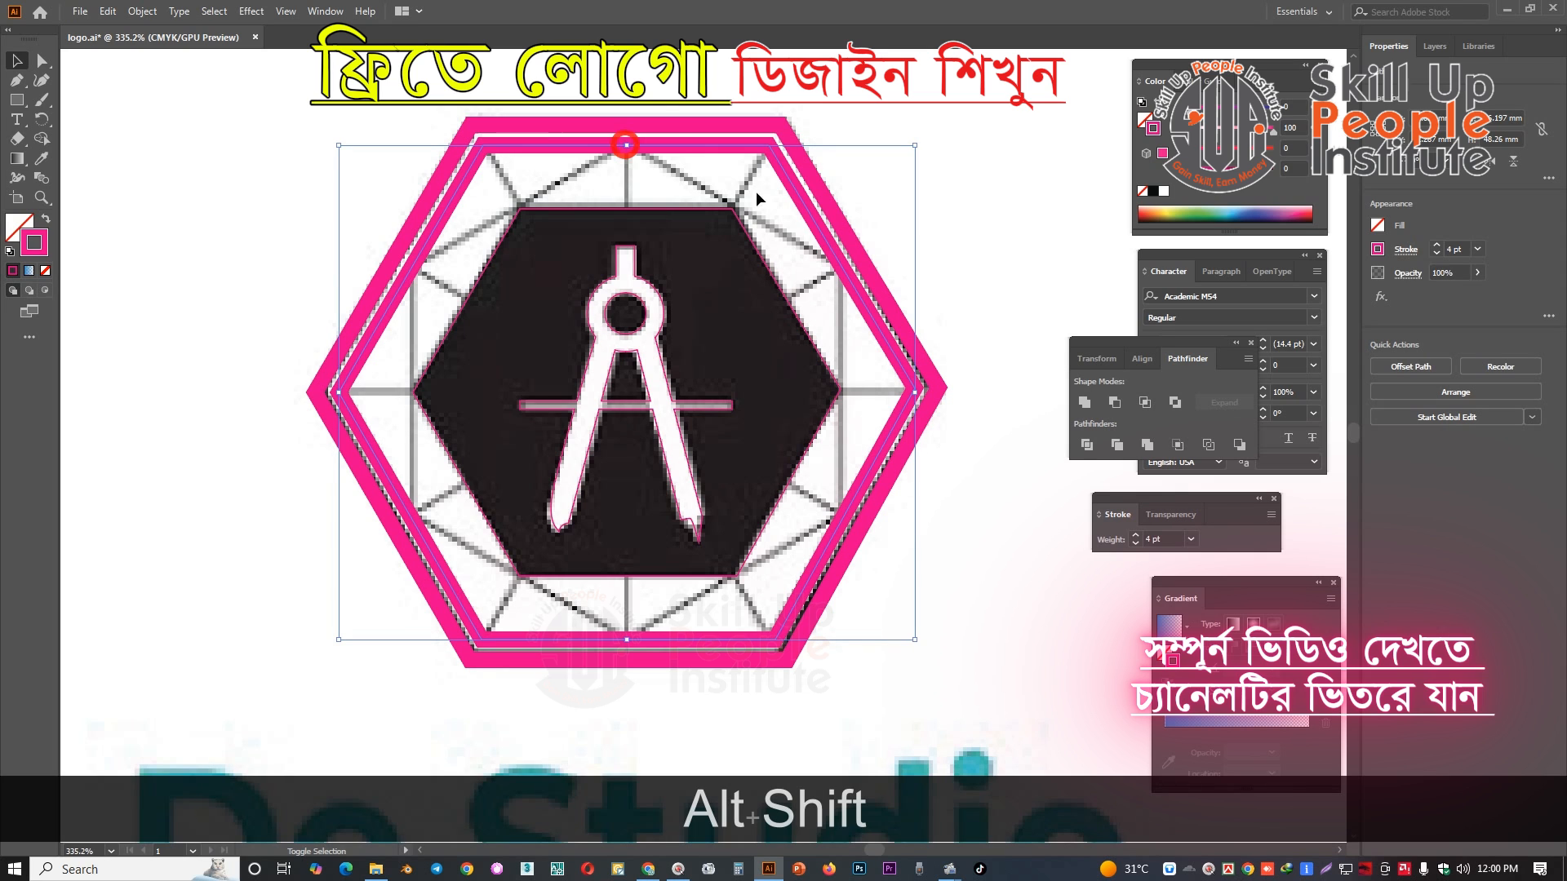
- Set the inner border hexagon's stroke weight to 1 pt and deselect it
{"action": "left_click", "coordinate": [1437, 254]}
{"action": "left_click", "coordinate": [1436, 254]}
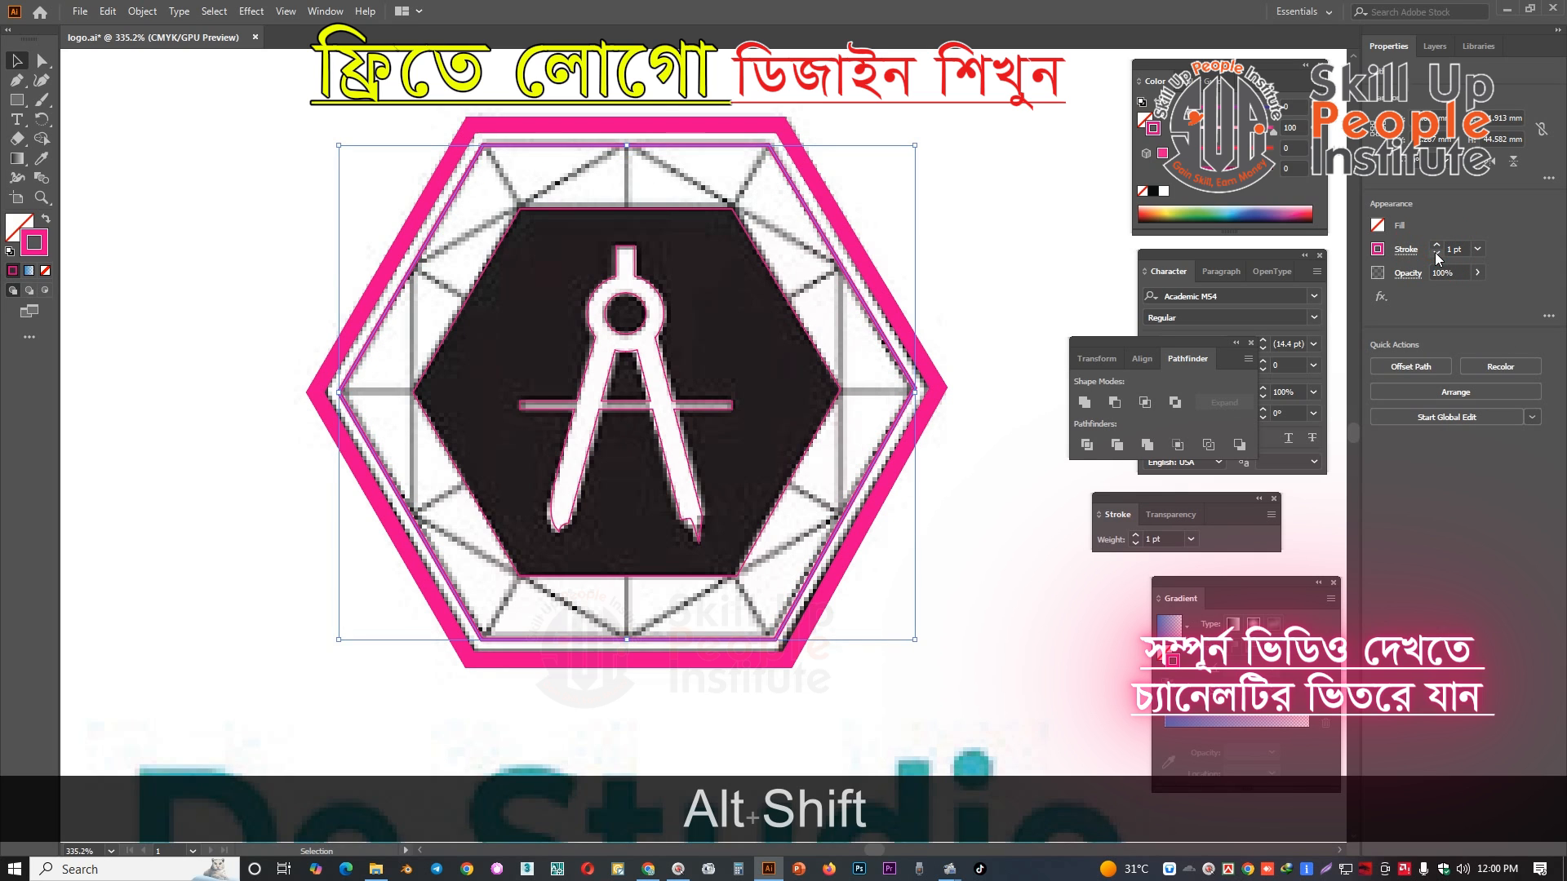
{"action": "left_click", "coordinate": [1436, 254]}
{"action": "left_click_drag", "start_coordinate": [967, 278], "coordinate": [947, 281]}
{"action": "left_click", "coordinate": [947, 277]}
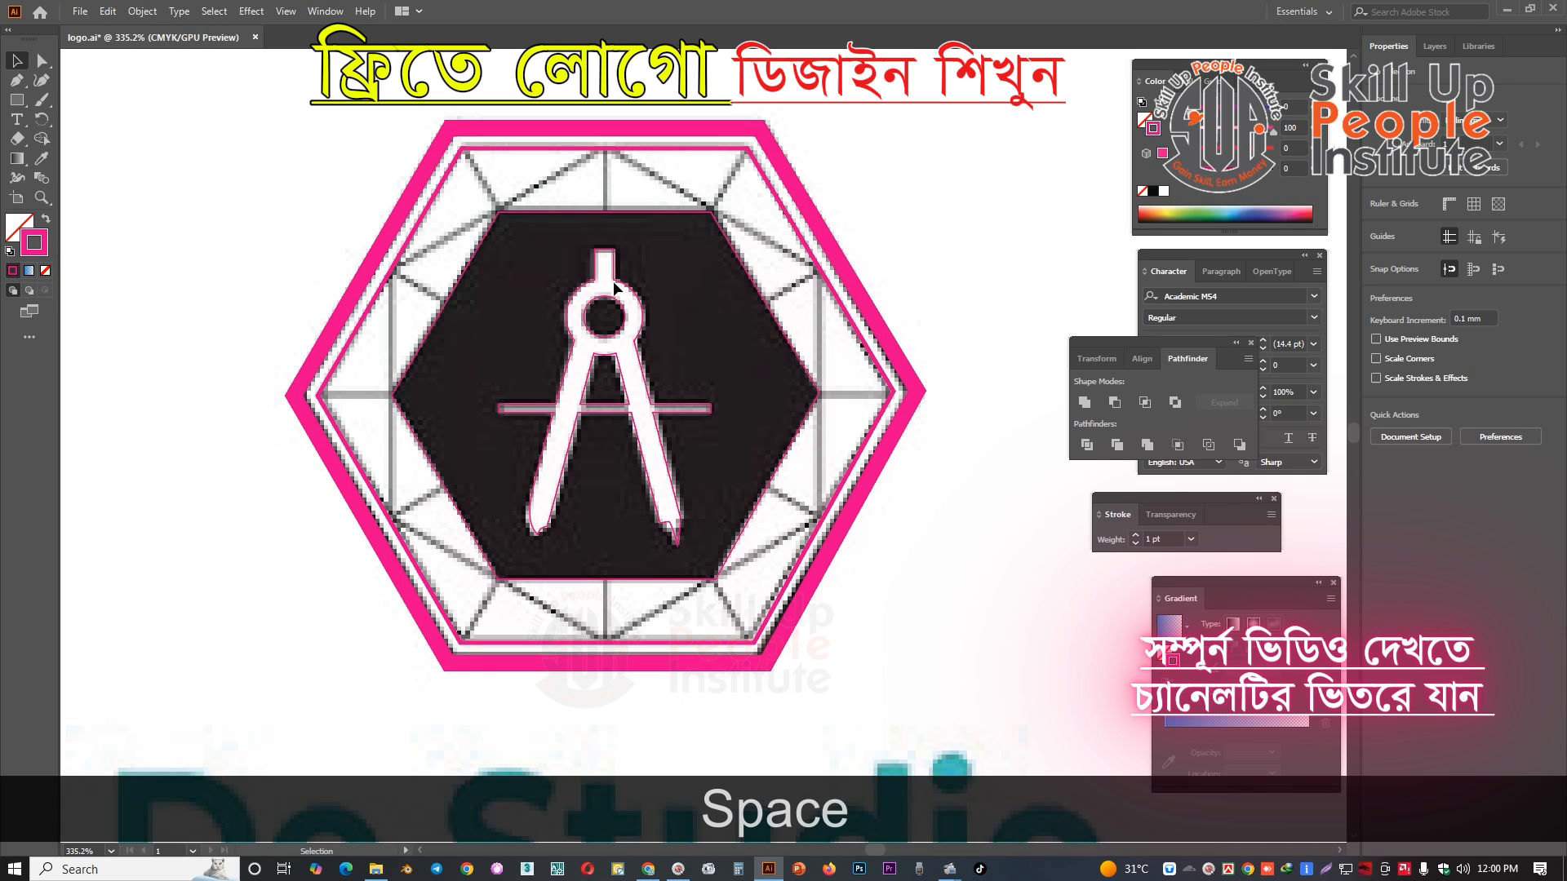
- Draw a short facet line with the Pen tool from the inner border's upper-right corner past the black hexagon's corner
{"action": "key", "text": "p"}
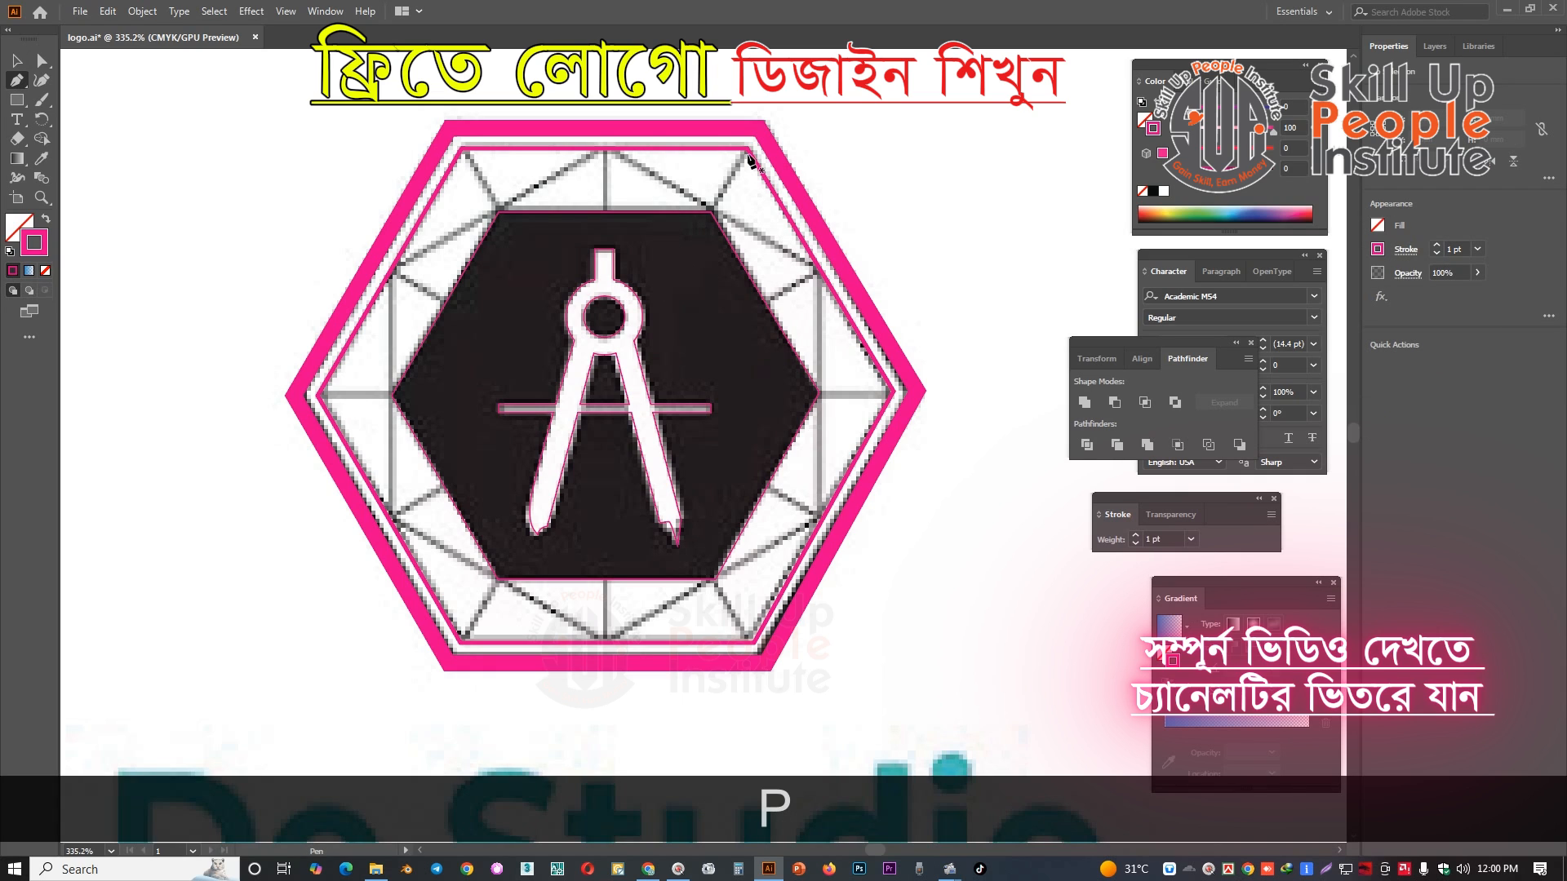
{"action": "left_click", "coordinate": [747, 150]}
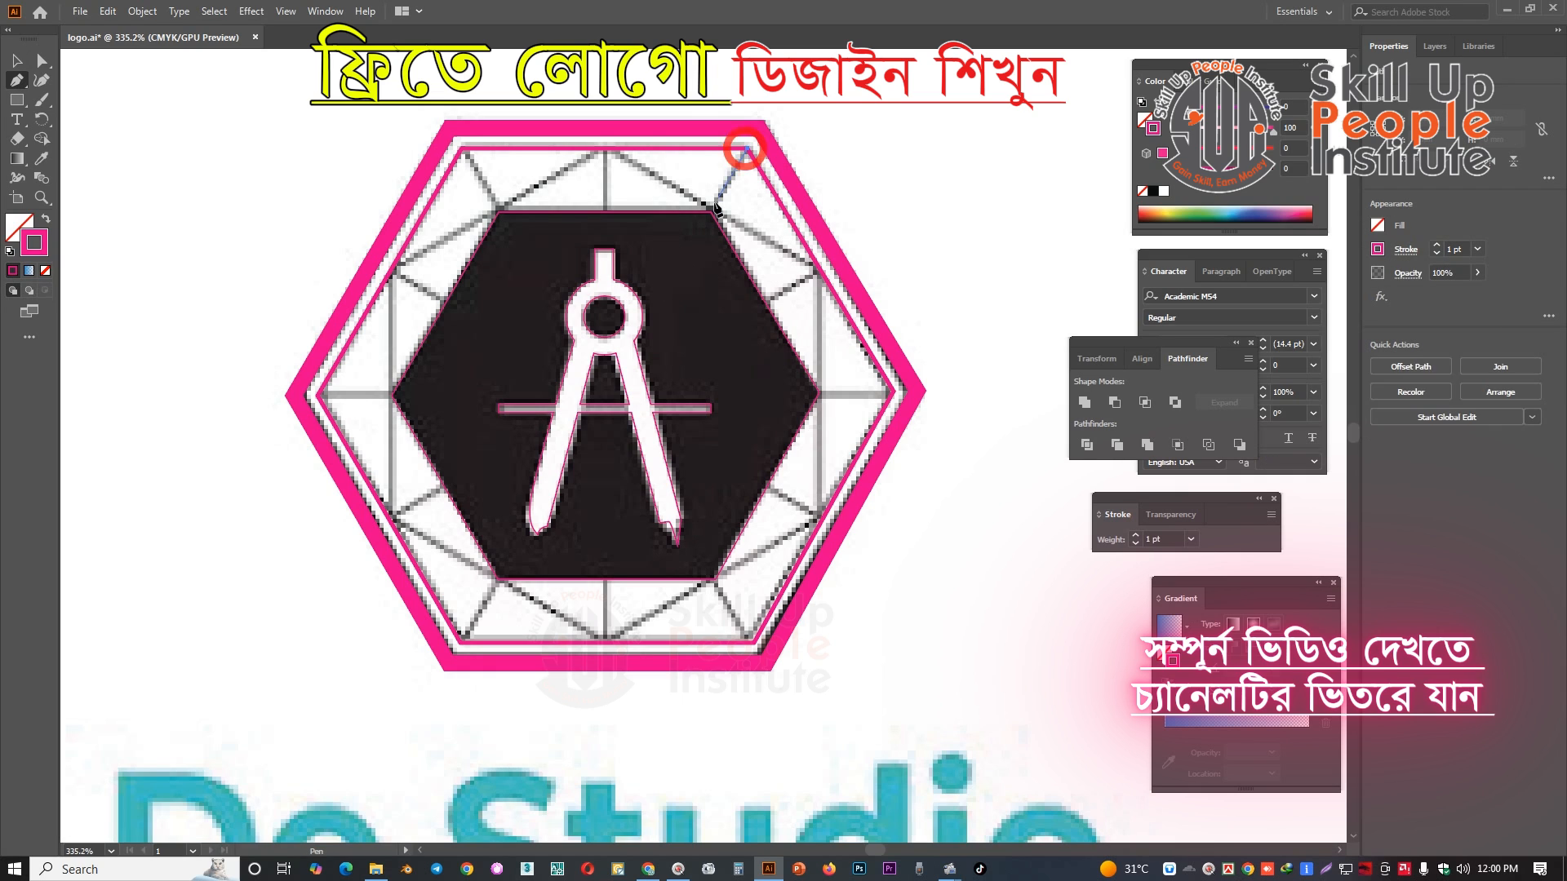
{"action": "left_click", "coordinate": [699, 232]}
{"action": "key", "text": "p"}
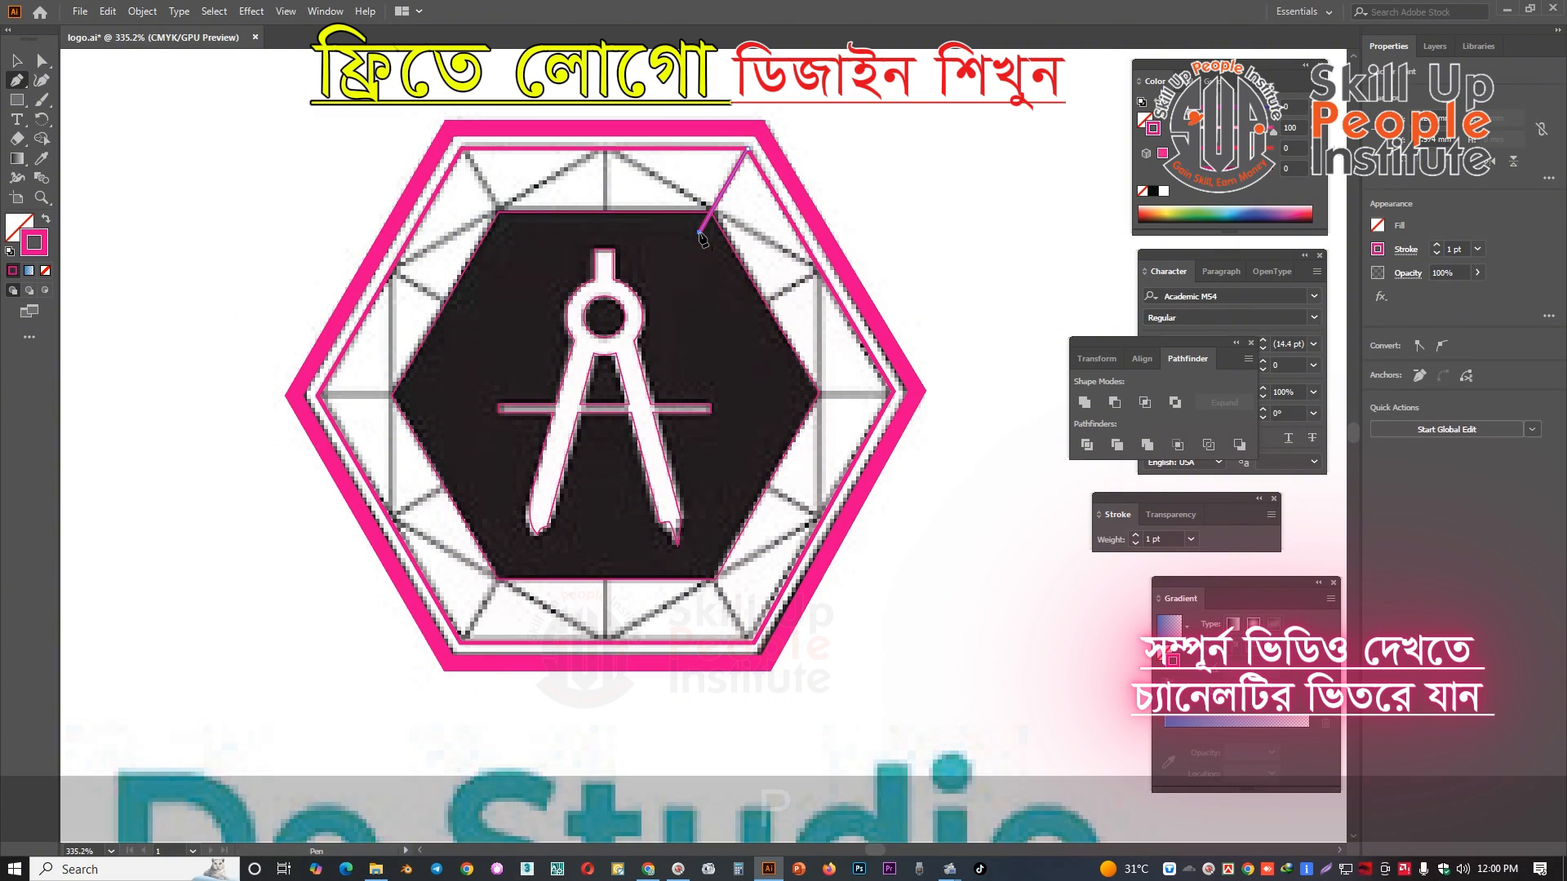
- Draw a closed facet path from the inner border's top midpoint through the upper-right side midpoint, the logo's centre and the upper-left side midpoint
{"action": "left_click", "coordinate": [604, 148]}
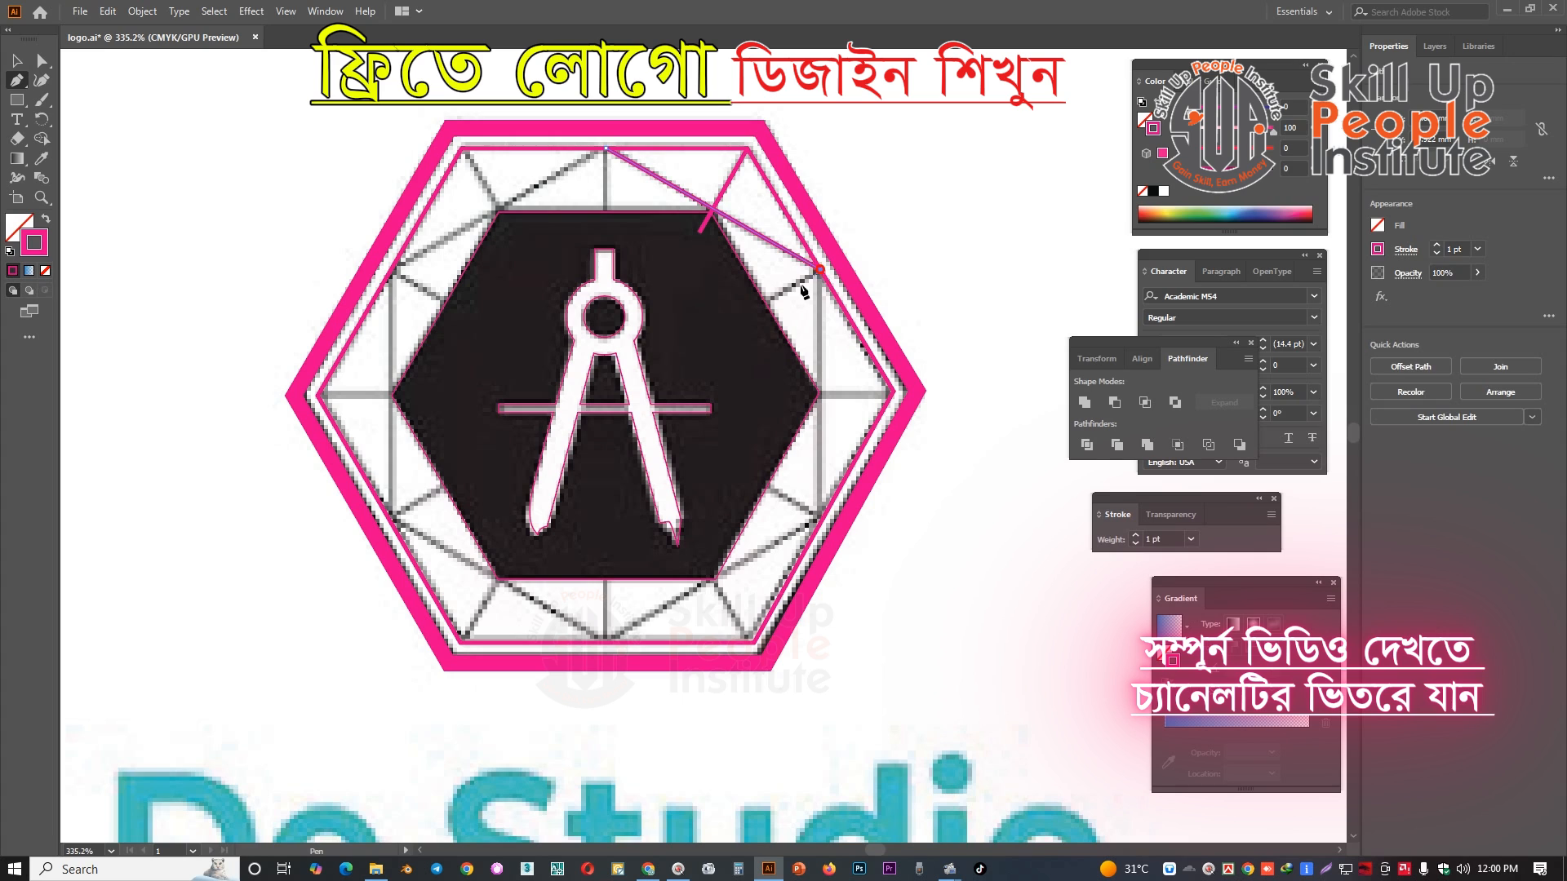
{"action": "left_click", "coordinate": [820, 270]}
{"action": "left_click", "coordinate": [637, 377]}
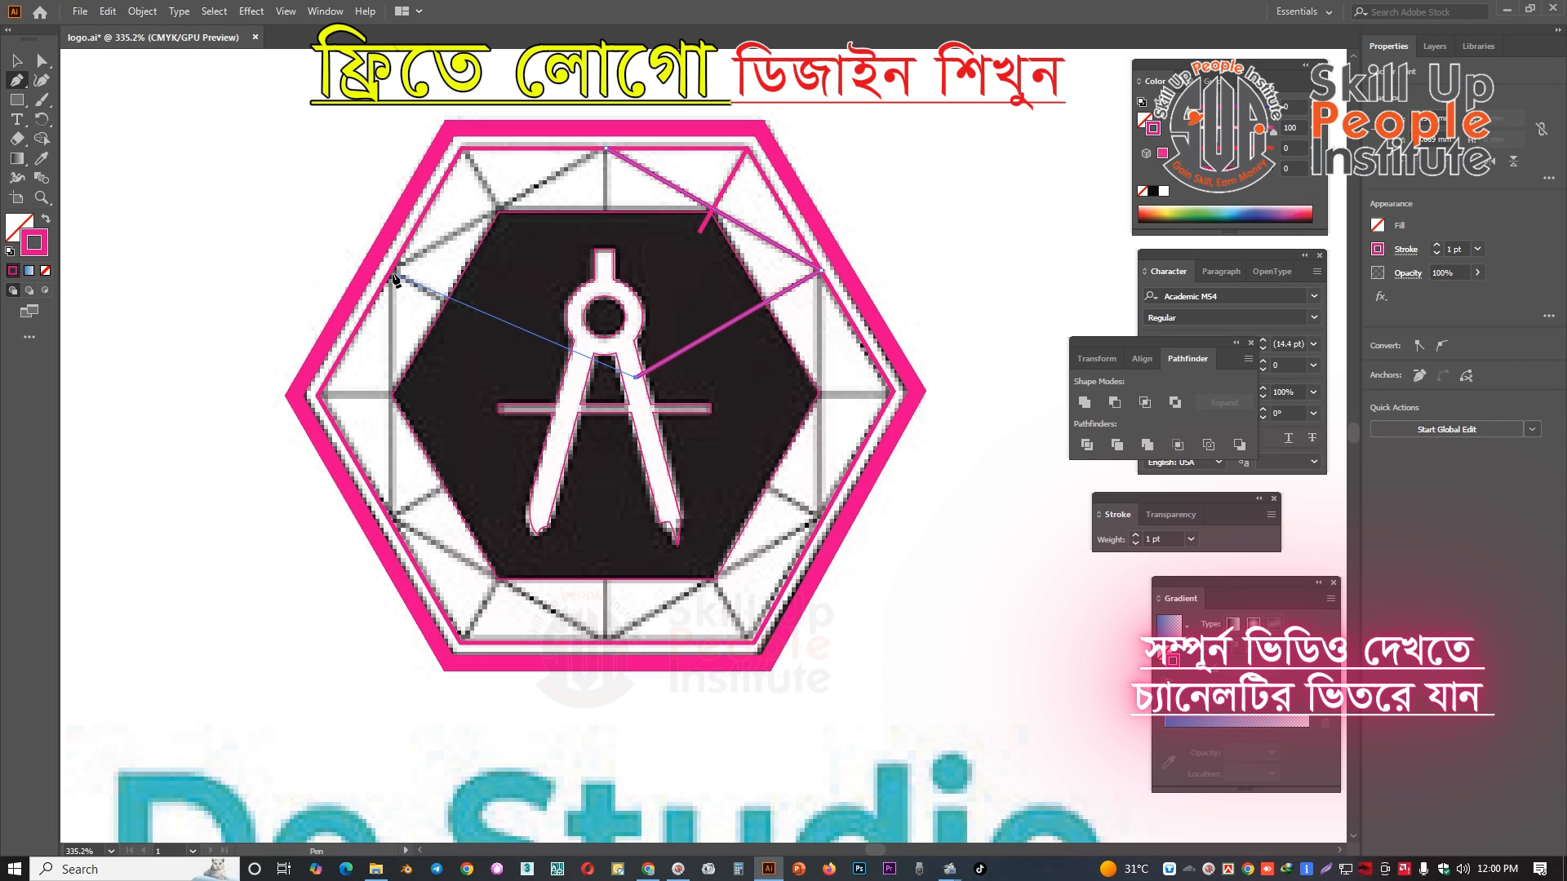
{"action": "left_click", "coordinate": [599, 381]}
{"action": "left_click", "coordinate": [392, 271]}
{"action": "left_click", "coordinate": [604, 148]}
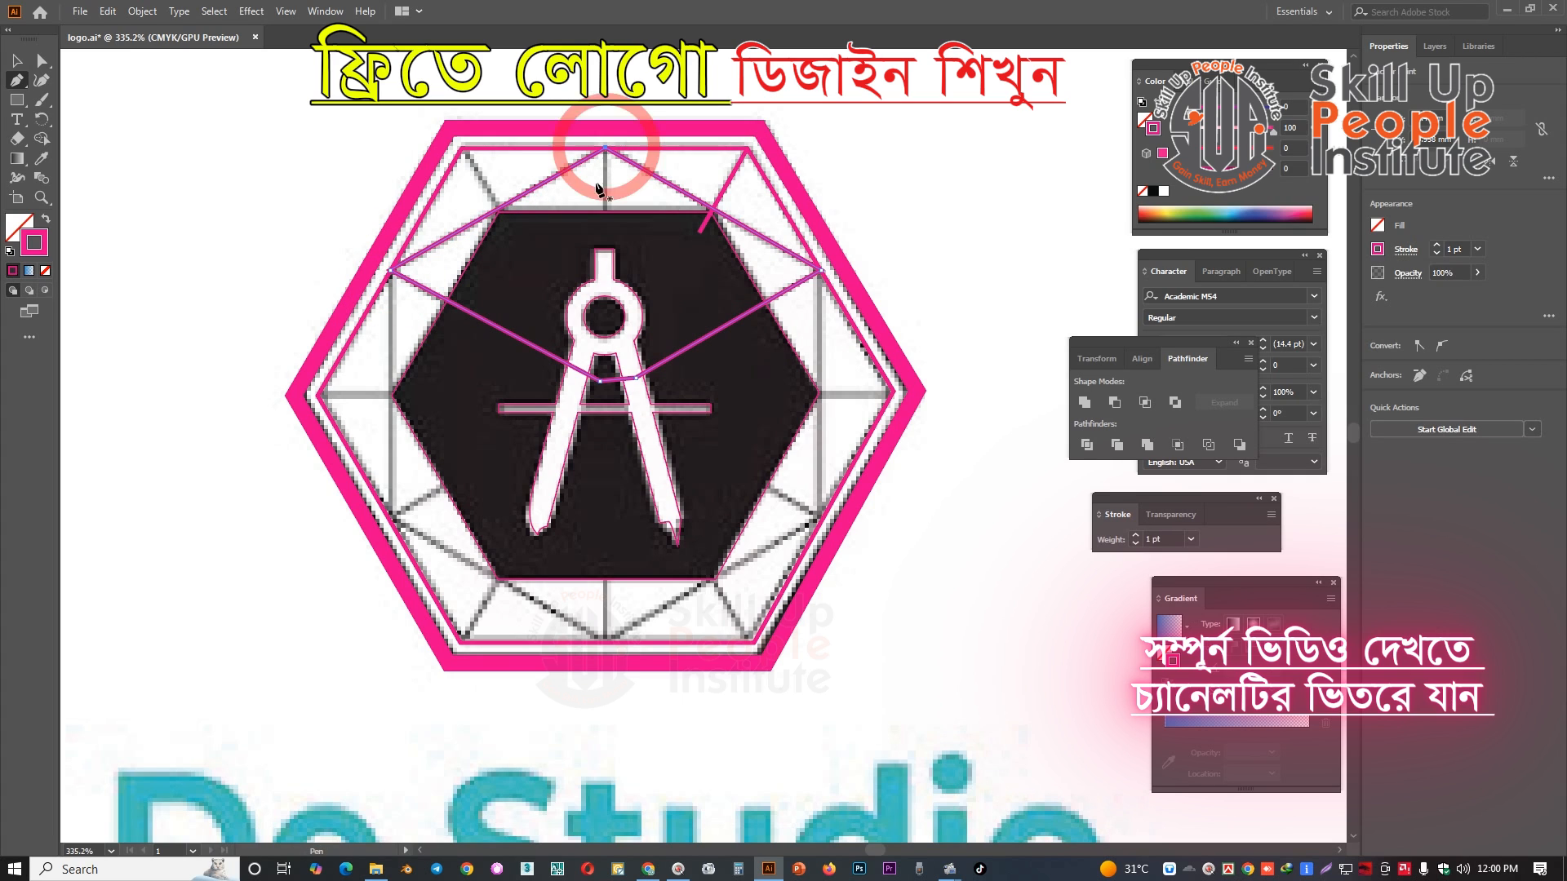
{"action": "key", "text": "p"}
- Draw a diagonal between the inner border's upper-left and lower-right corners, and extend the short upper-right facet line to the lower-left corner
{"action": "left_click", "coordinate": [462, 149]}
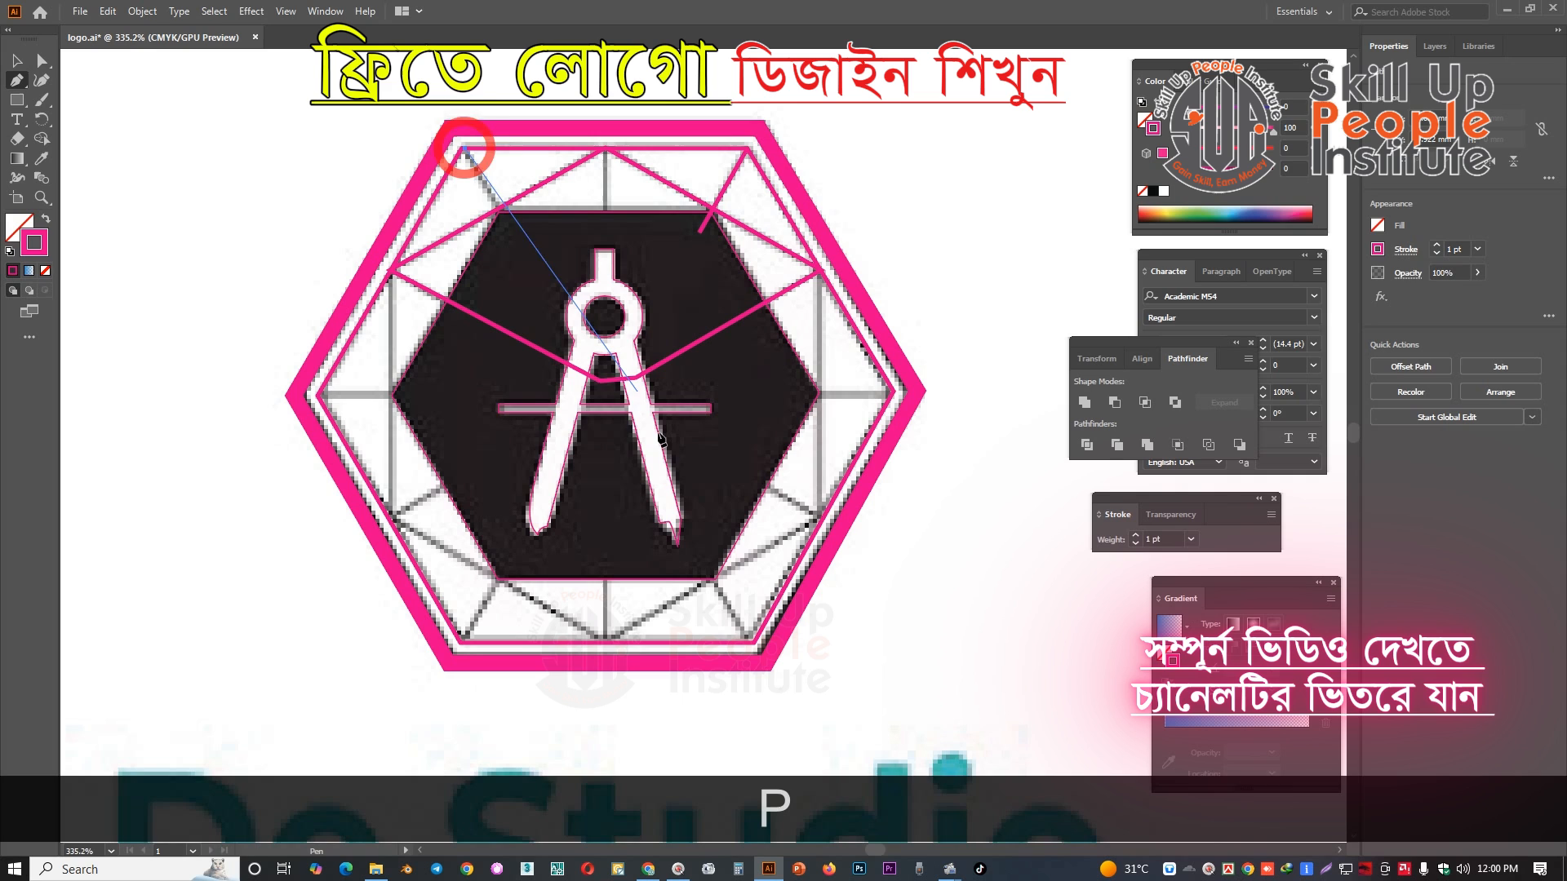
{"action": "left_click", "coordinate": [751, 643]}
{"action": "key", "text": "p"}
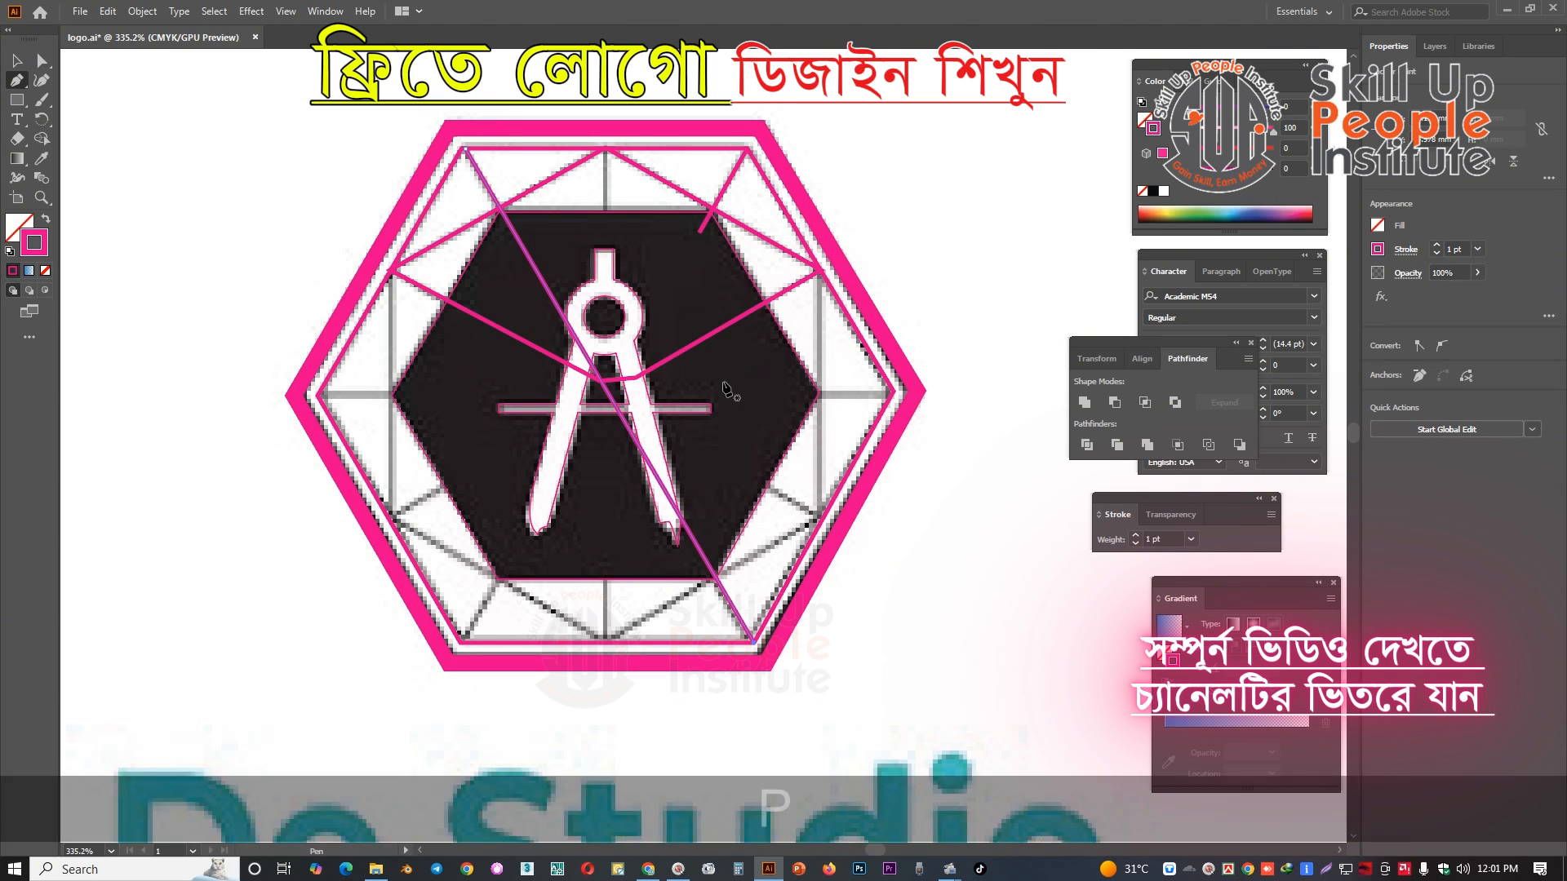
{"action": "left_click", "coordinate": [699, 235]}
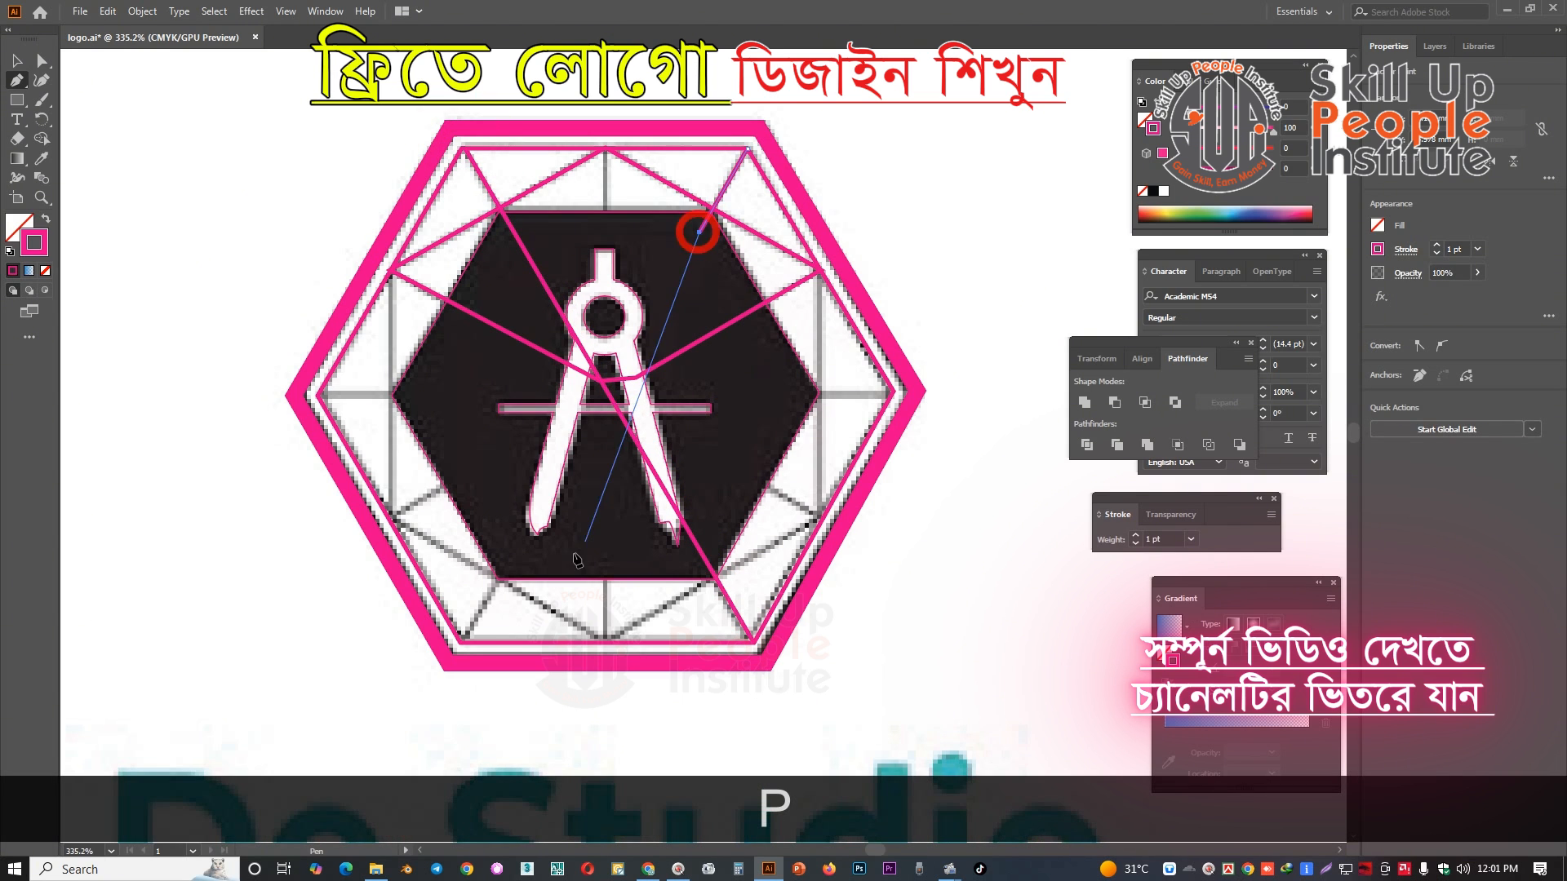
{"action": "left_click", "coordinate": [460, 642]}
{"action": "key", "text": "p"}
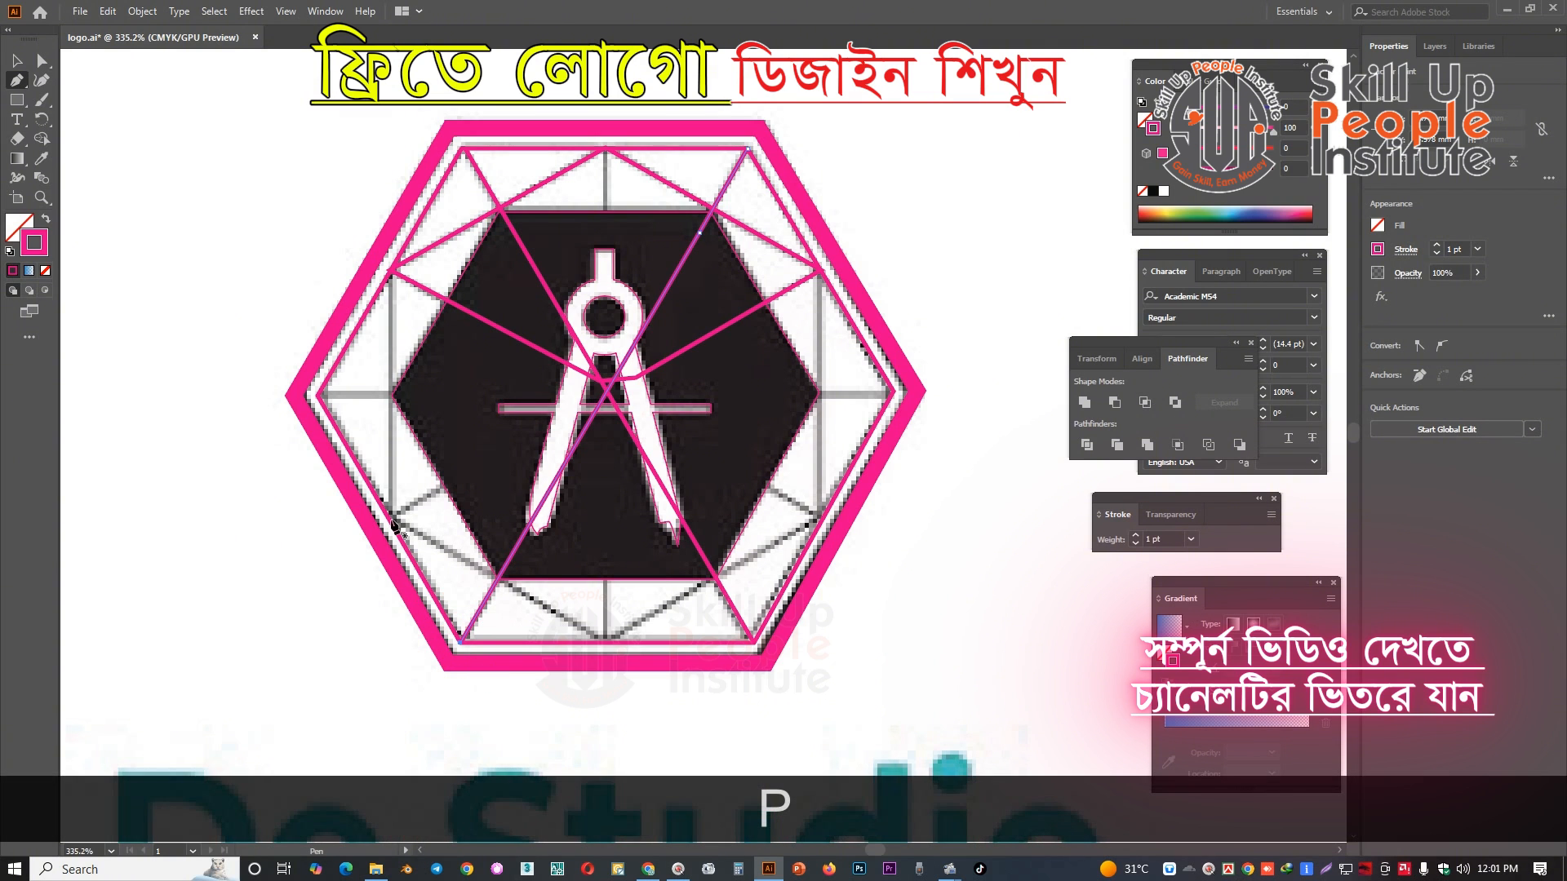
- Trace the facet path from the upper-left side midpoint through the lower-left, bottom and lower-right midpoints to the upper-right side midpoint
{"action": "left_click", "coordinate": [391, 262]}
{"action": "left_click", "coordinate": [390, 522]}
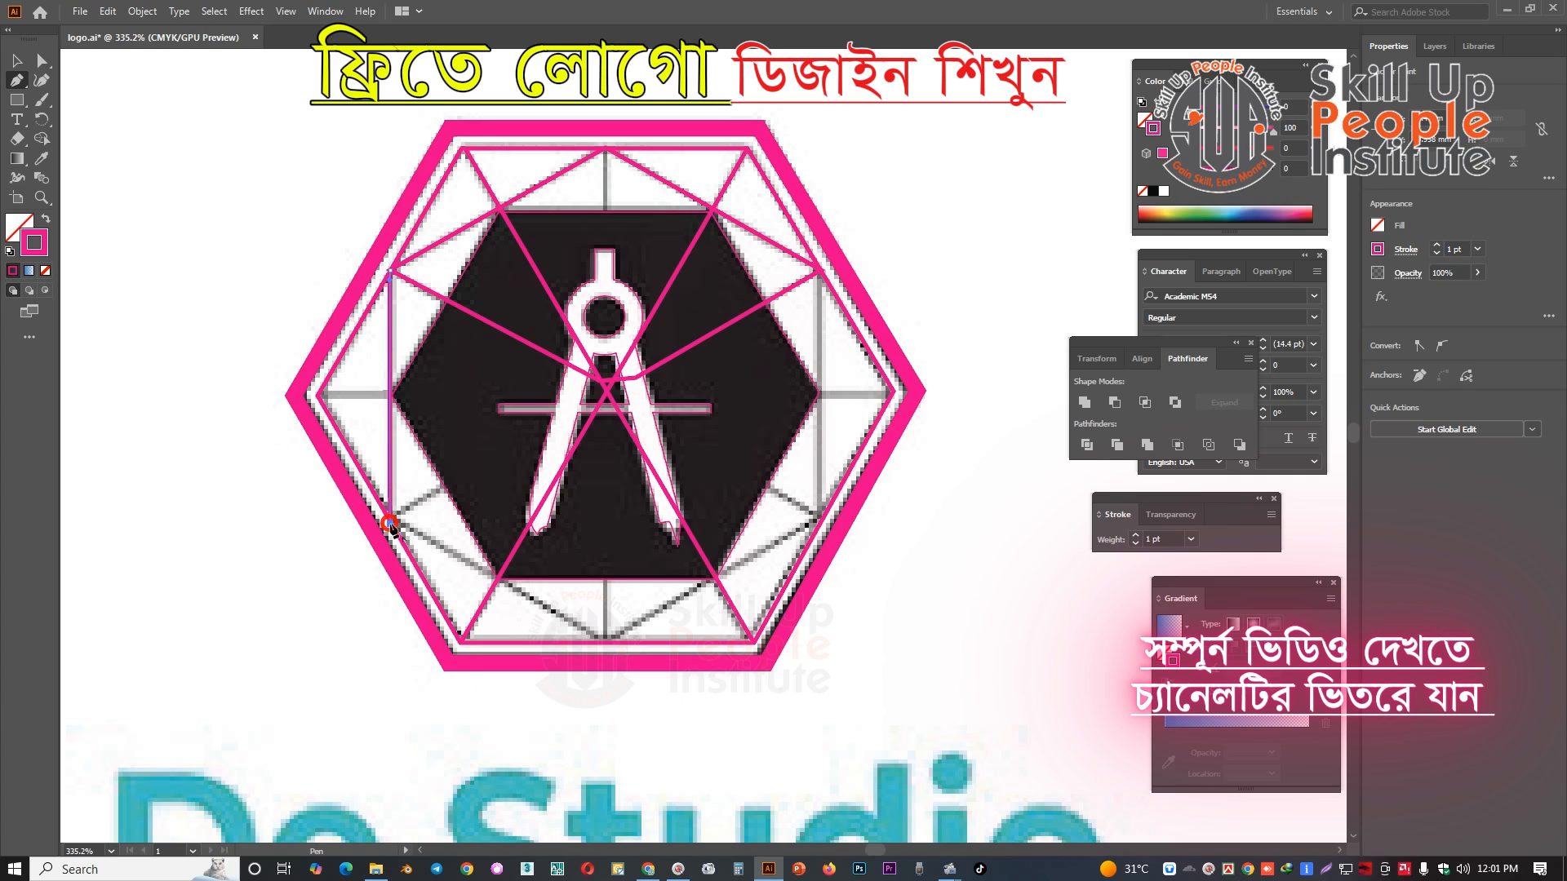
{"action": "left_click", "coordinate": [607, 642]}
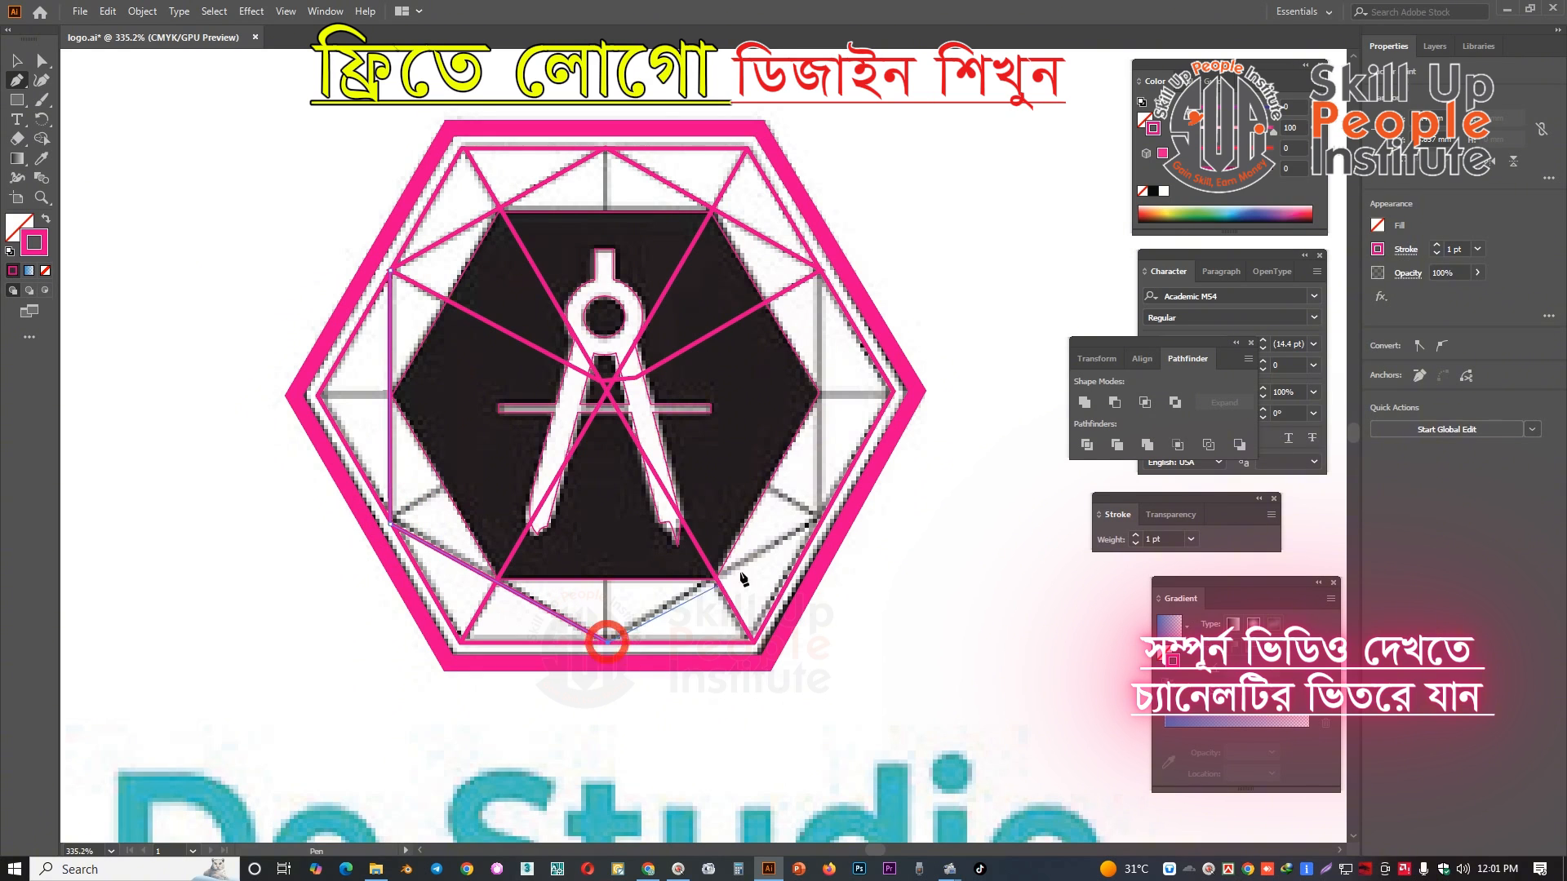
{"action": "left_click", "coordinate": [819, 521]}
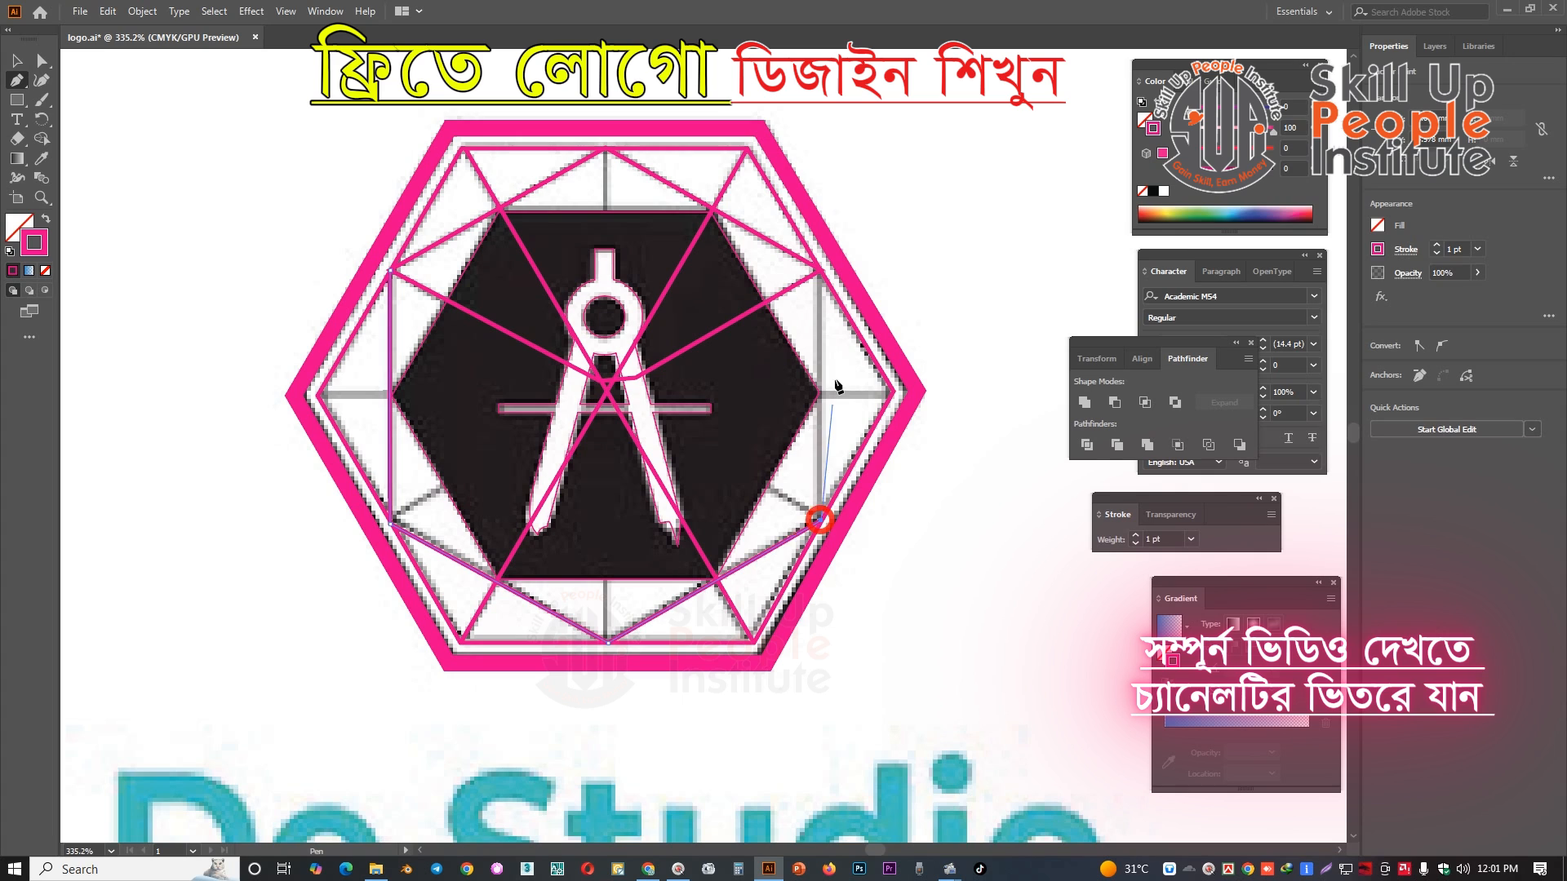
{"action": "left_click", "coordinate": [819, 269]}
{"action": "key", "text": "p"}
- Draw a line between the inner border's right and left corners, and another from the lower-left side midpoint just past the centre
{"action": "left_click", "coordinate": [897, 392]}
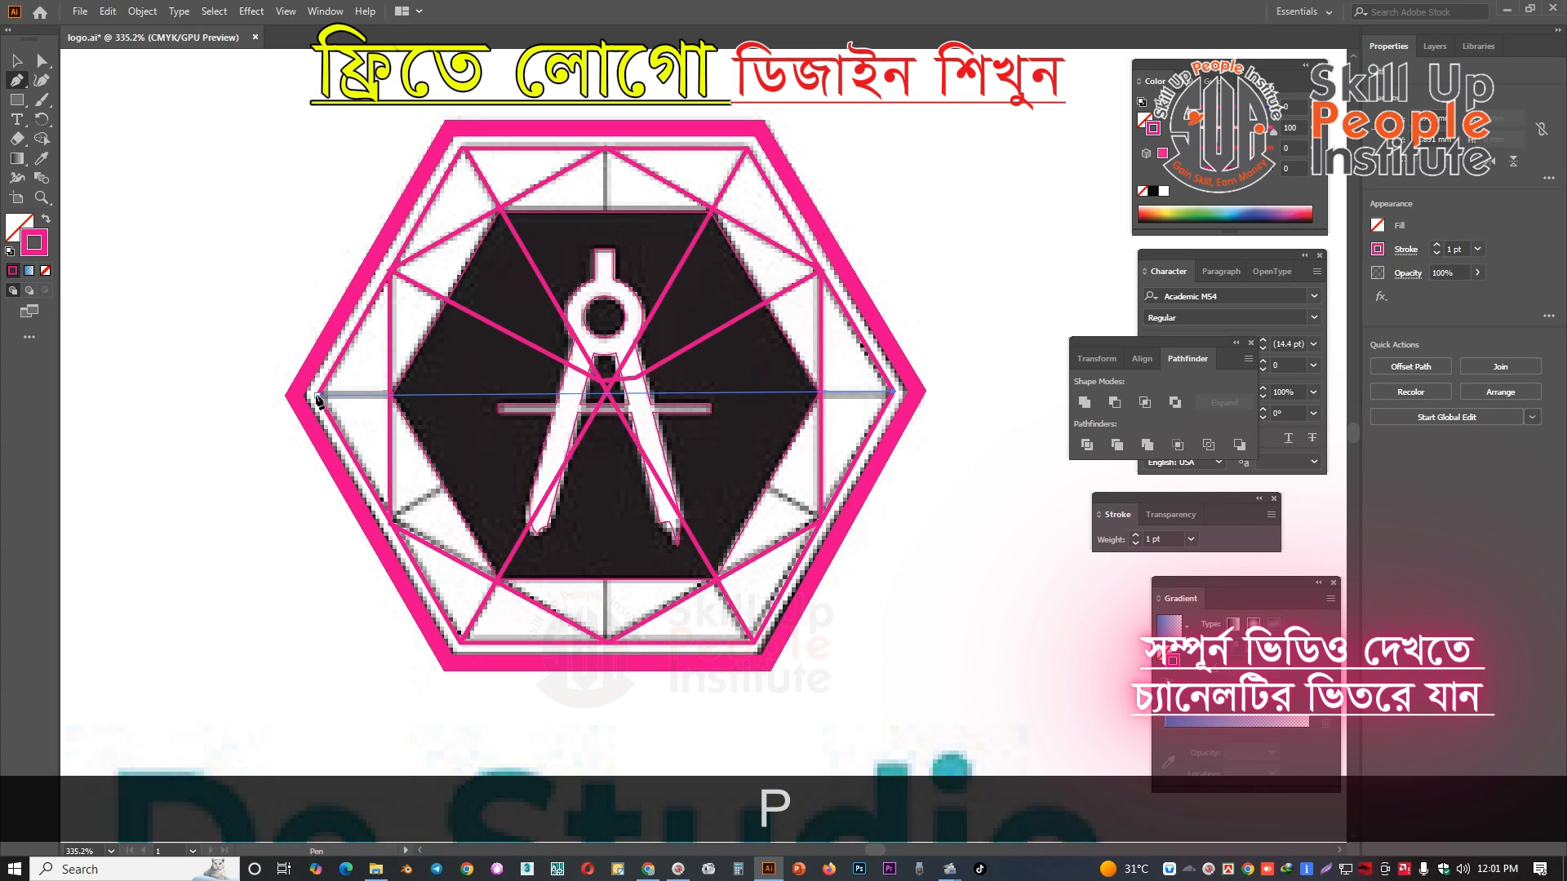
{"action": "left_click", "coordinate": [317, 395]}
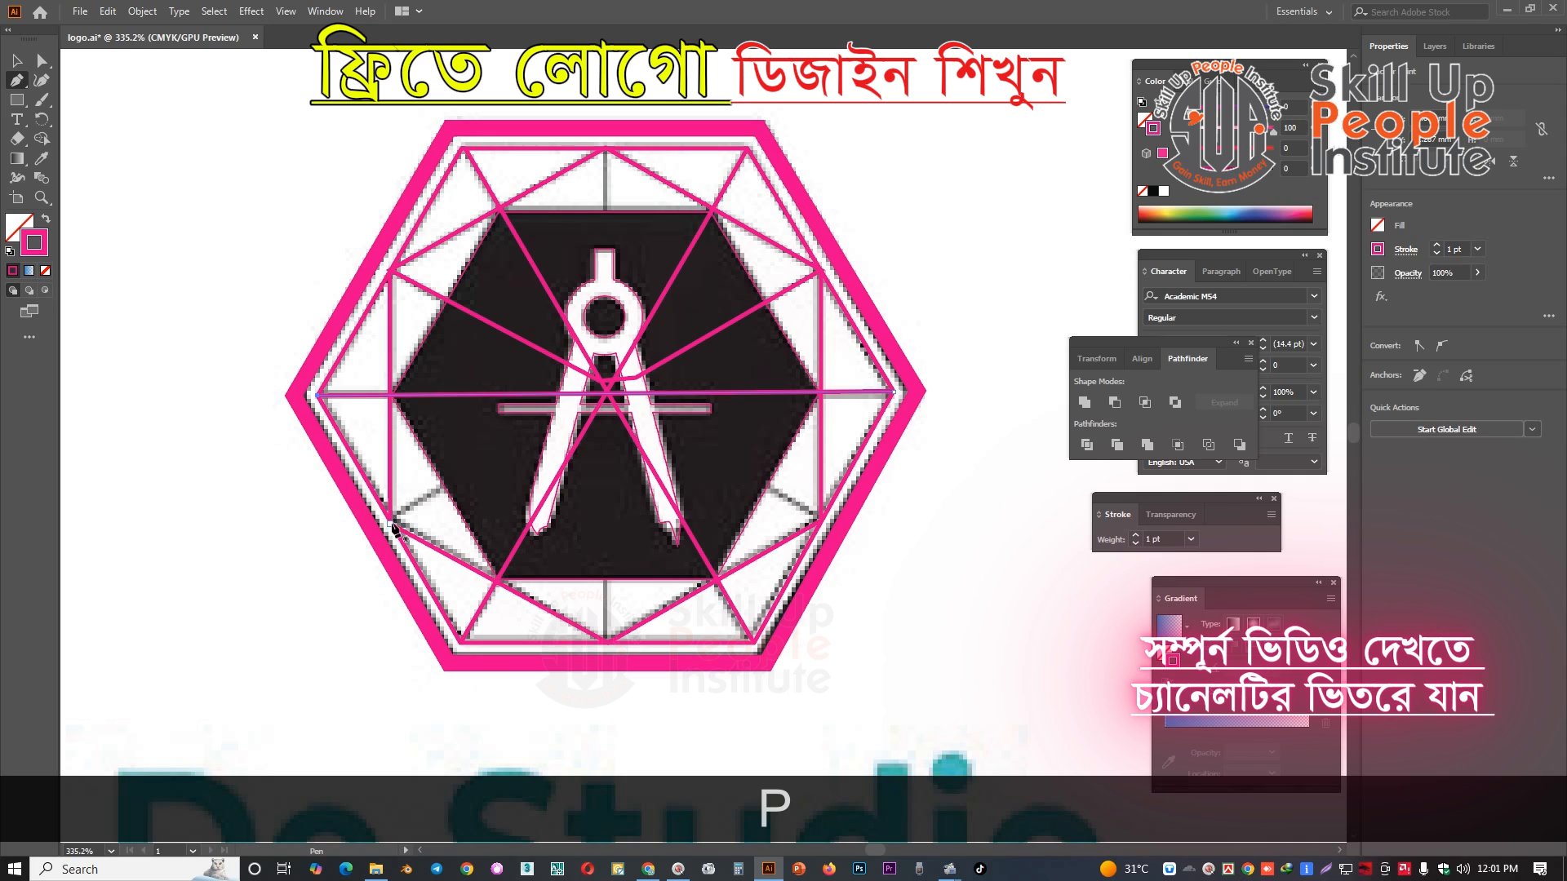
{"action": "left_click", "coordinate": [391, 522]}
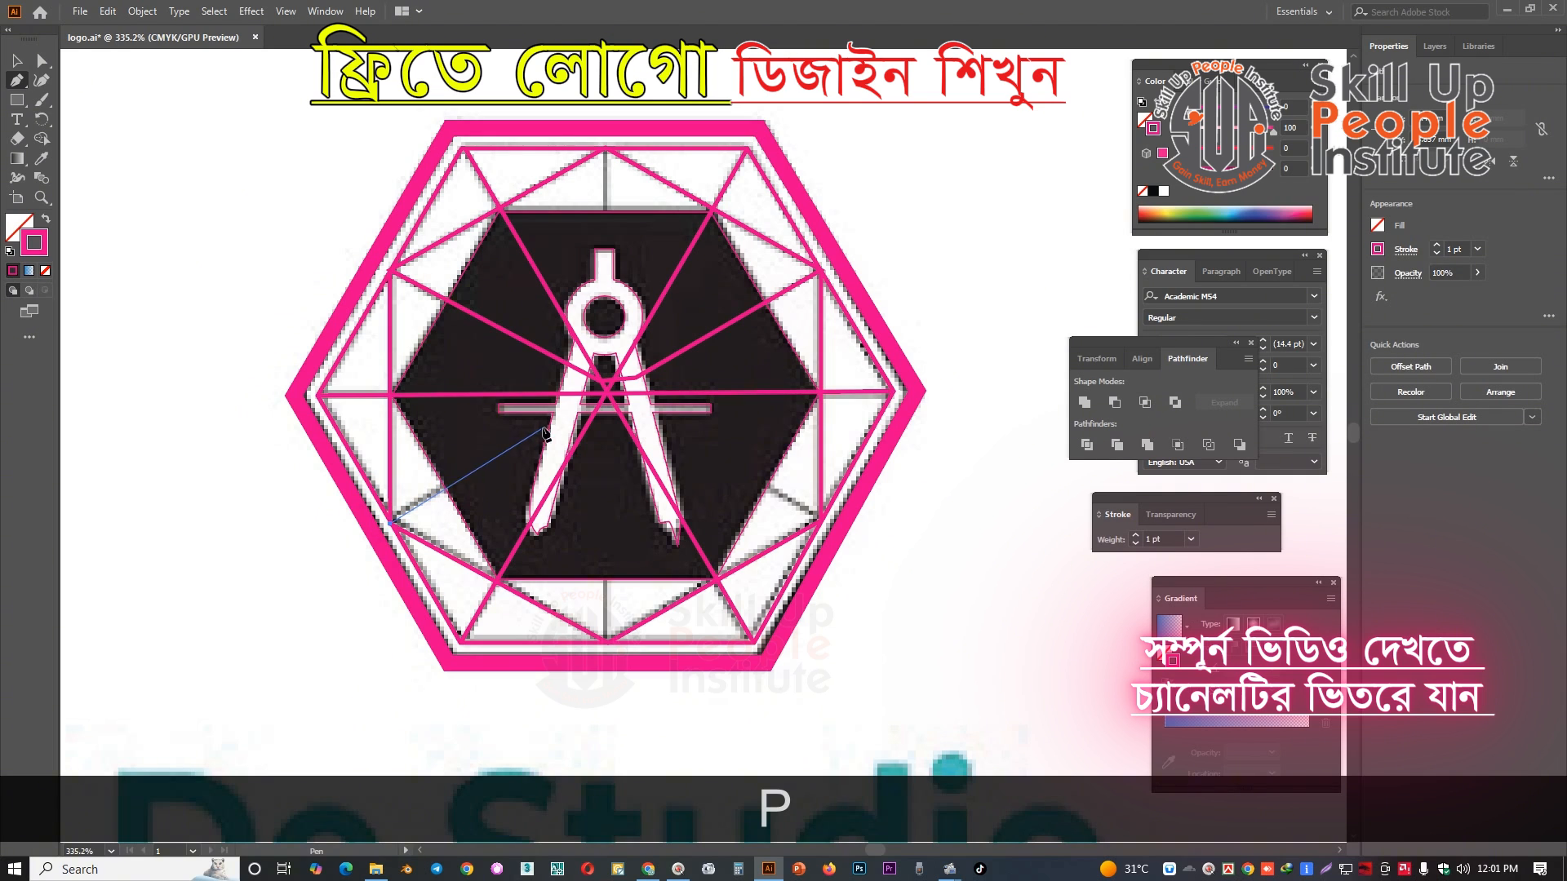
{"action": "left_click", "coordinate": [637, 378]}
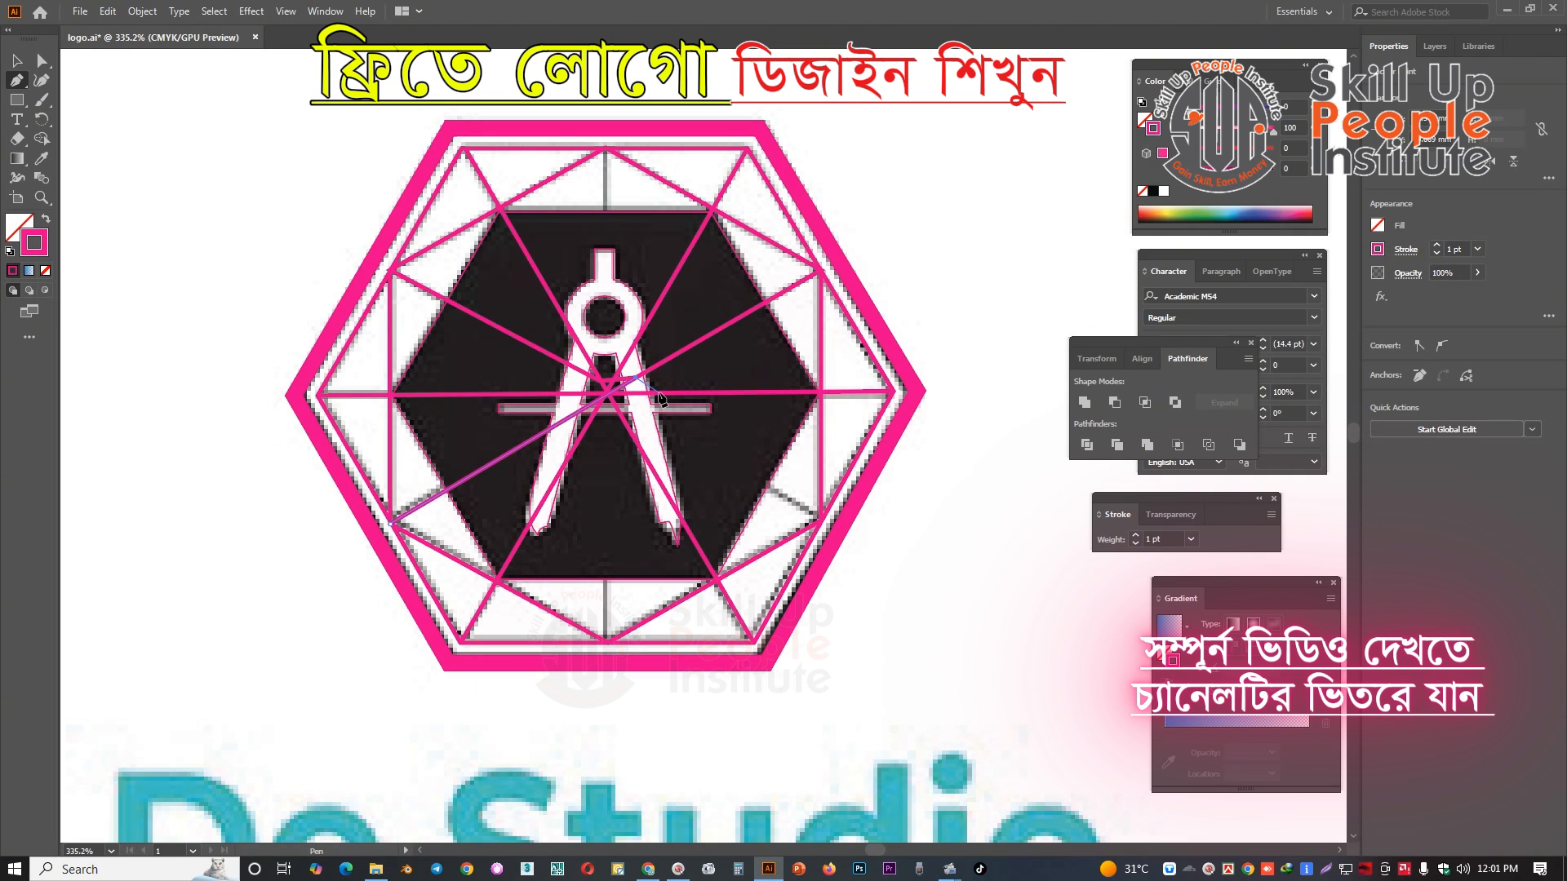
{"action": "key", "text": "p"}
- Draw a short facet line inward from the lower-right side midpoint and a vertical line between the inner border's bottom and top midpoints
{"action": "left_click", "coordinate": [820, 521]}
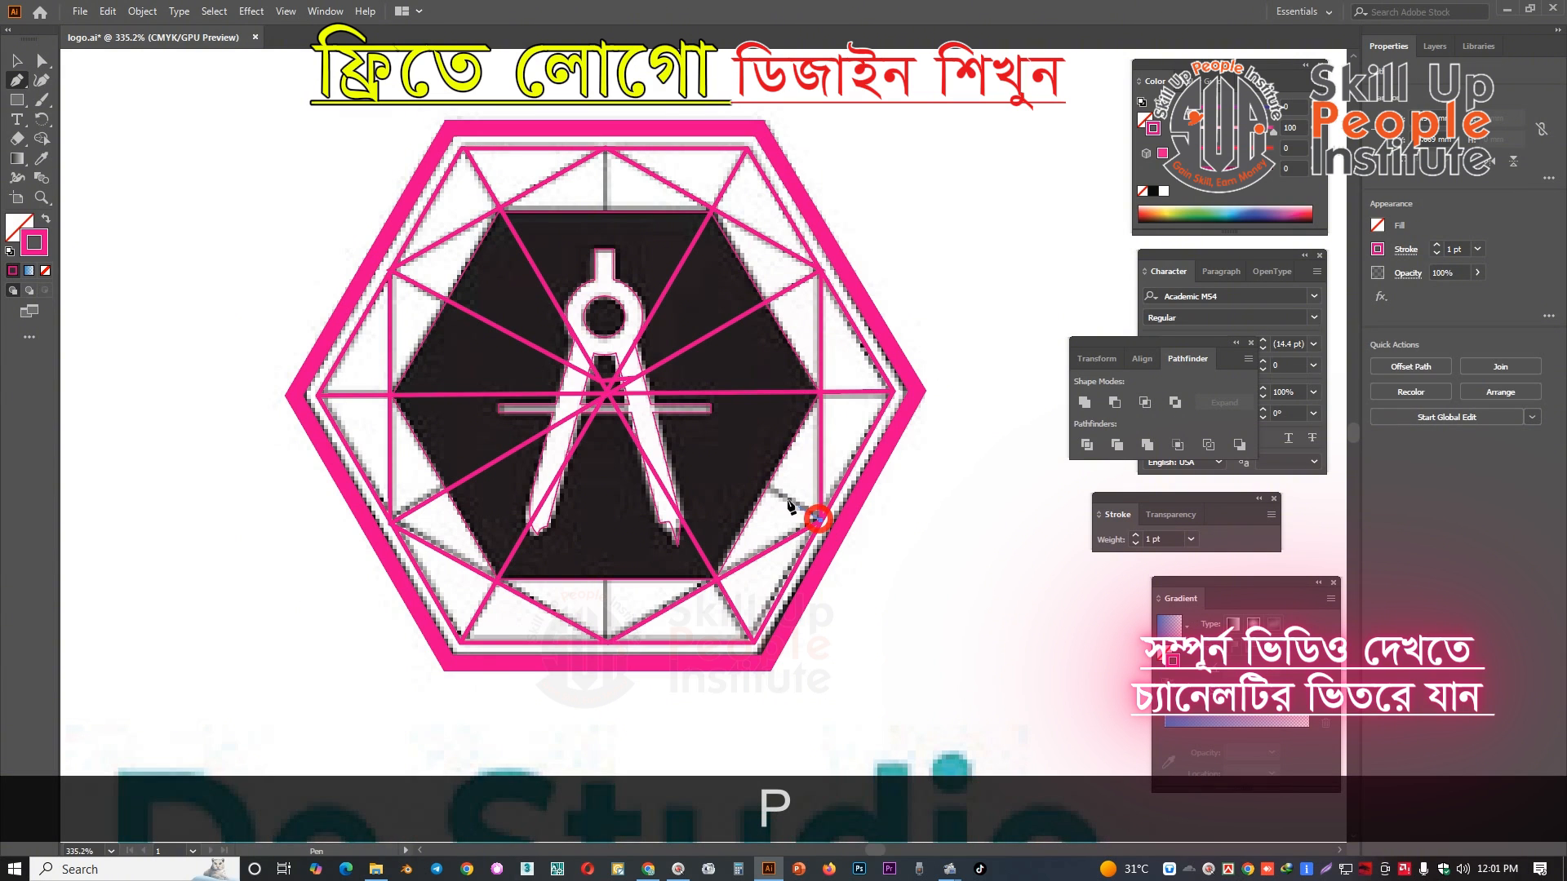
{"action": "left_click", "coordinate": [745, 476]}
{"action": "key", "text": "p"}
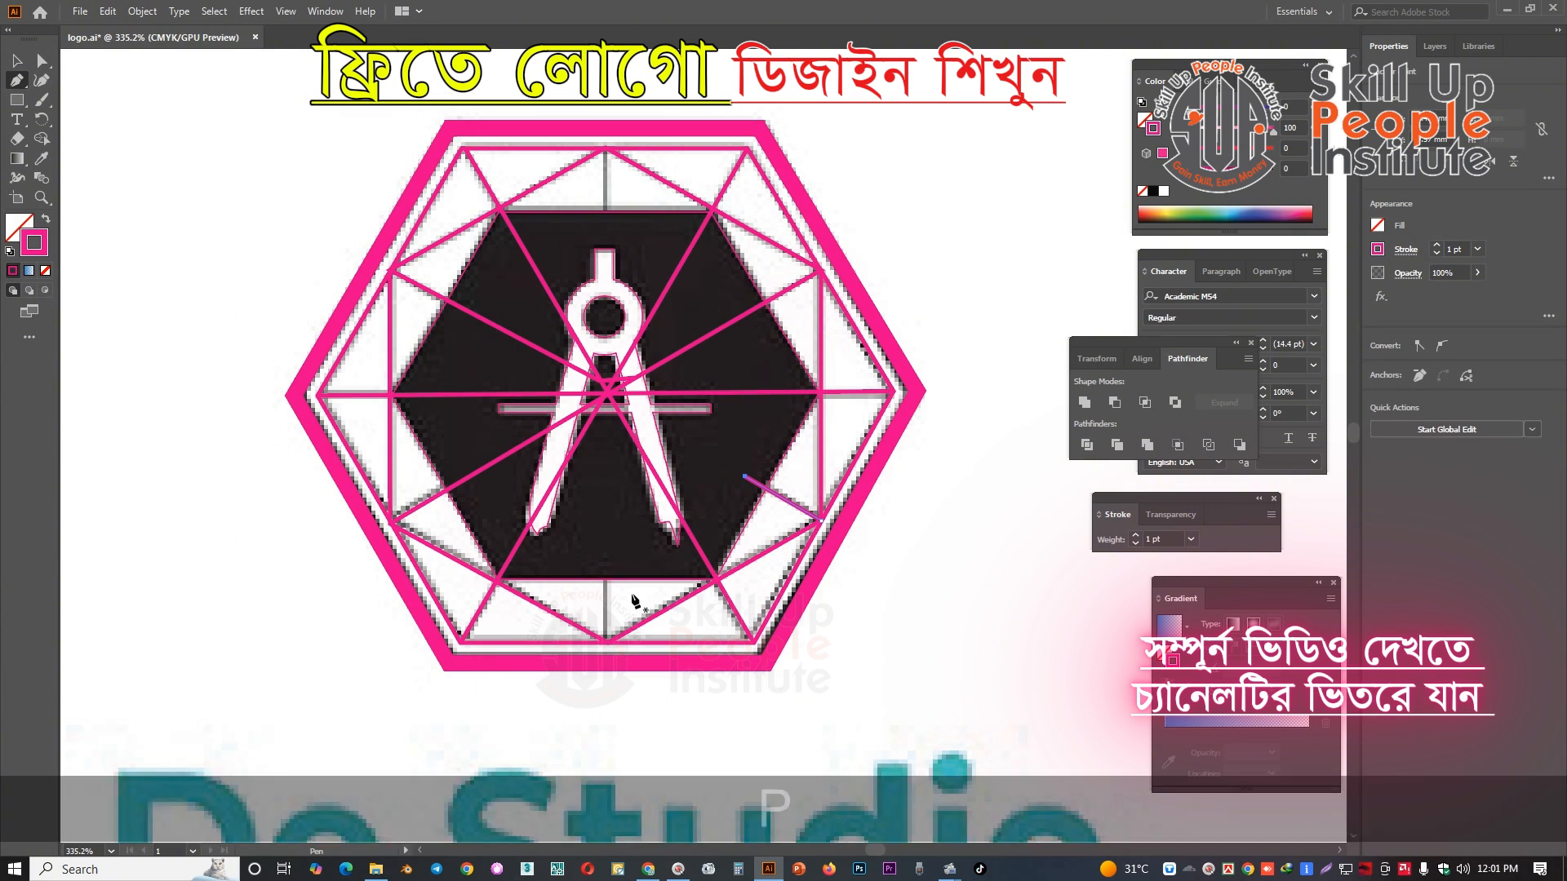
{"action": "left_click", "coordinate": [608, 644]}
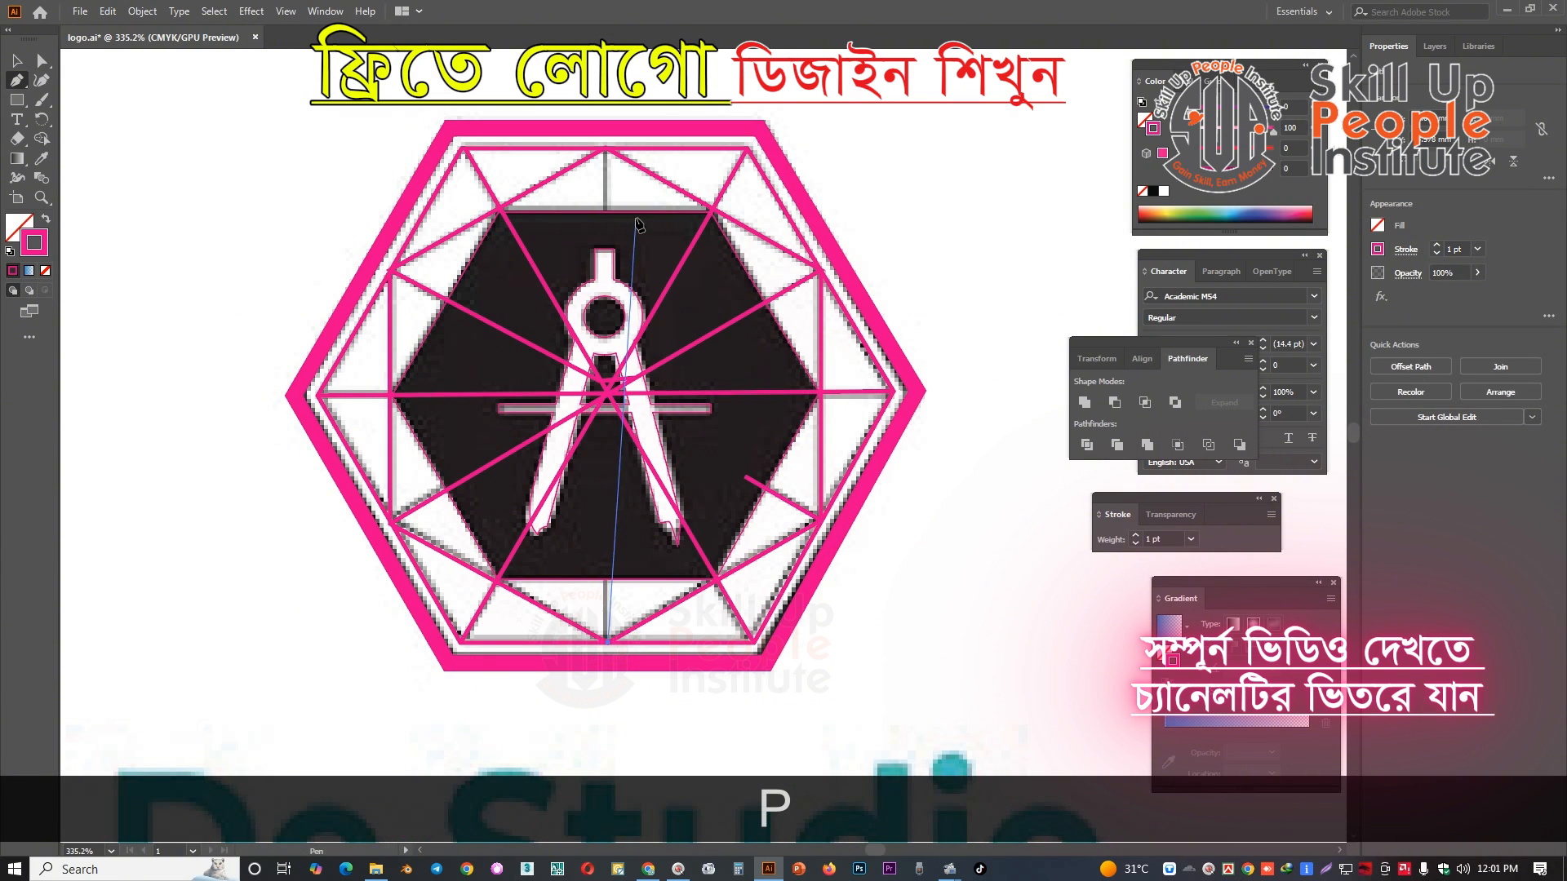
{"action": "left_click", "coordinate": [604, 148]}
{"action": "key", "text": "p"}
- Bring the compass shape to the front of the artwork
{"action": "key", "text": "v"}
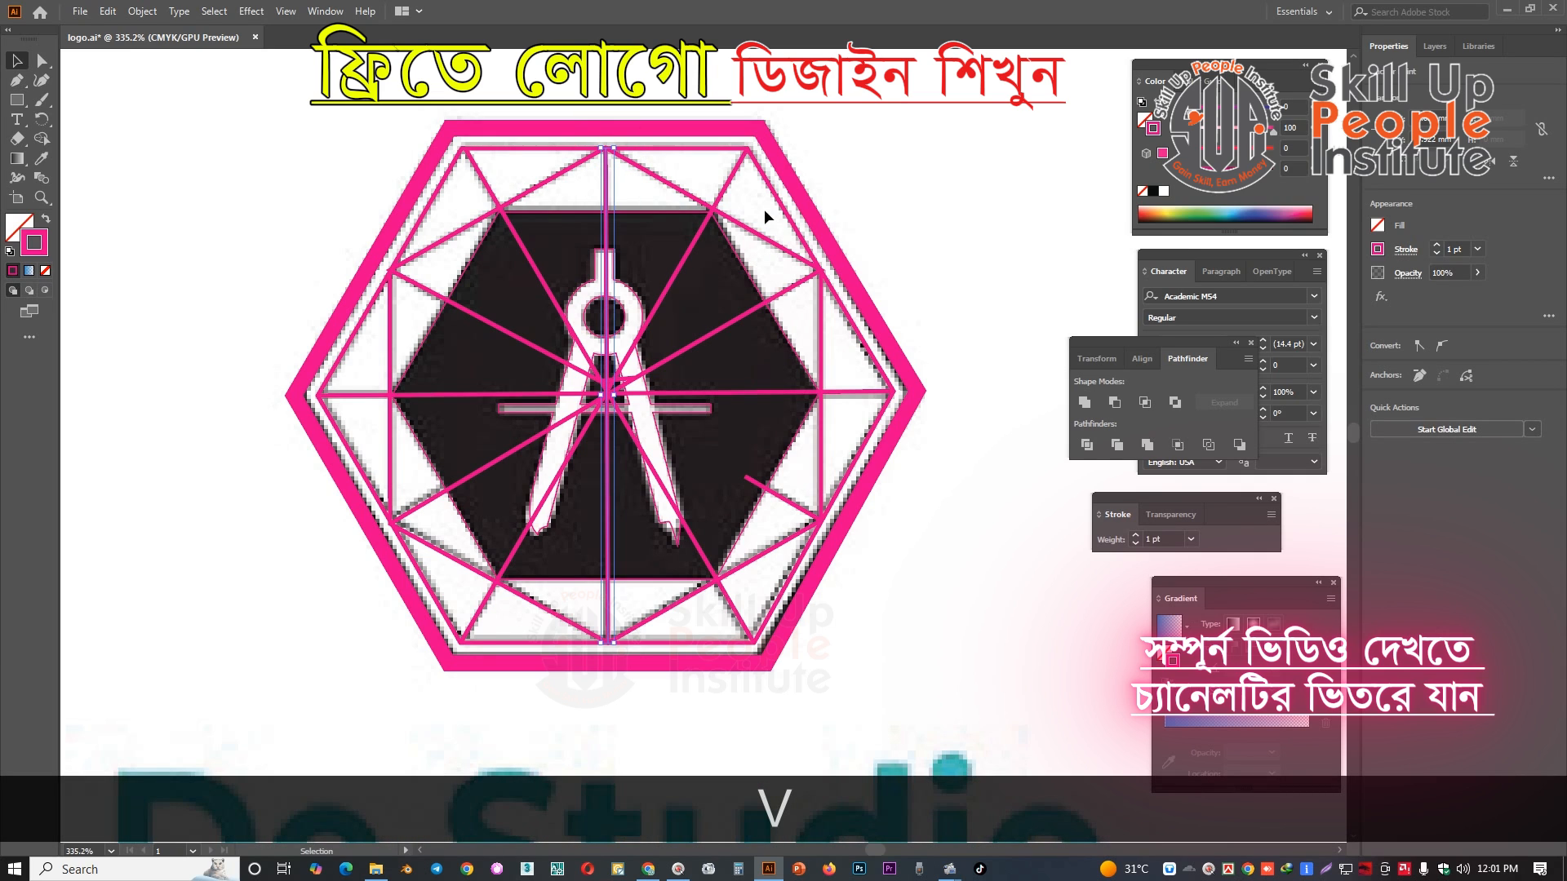
{"action": "key", "text": "shift"}
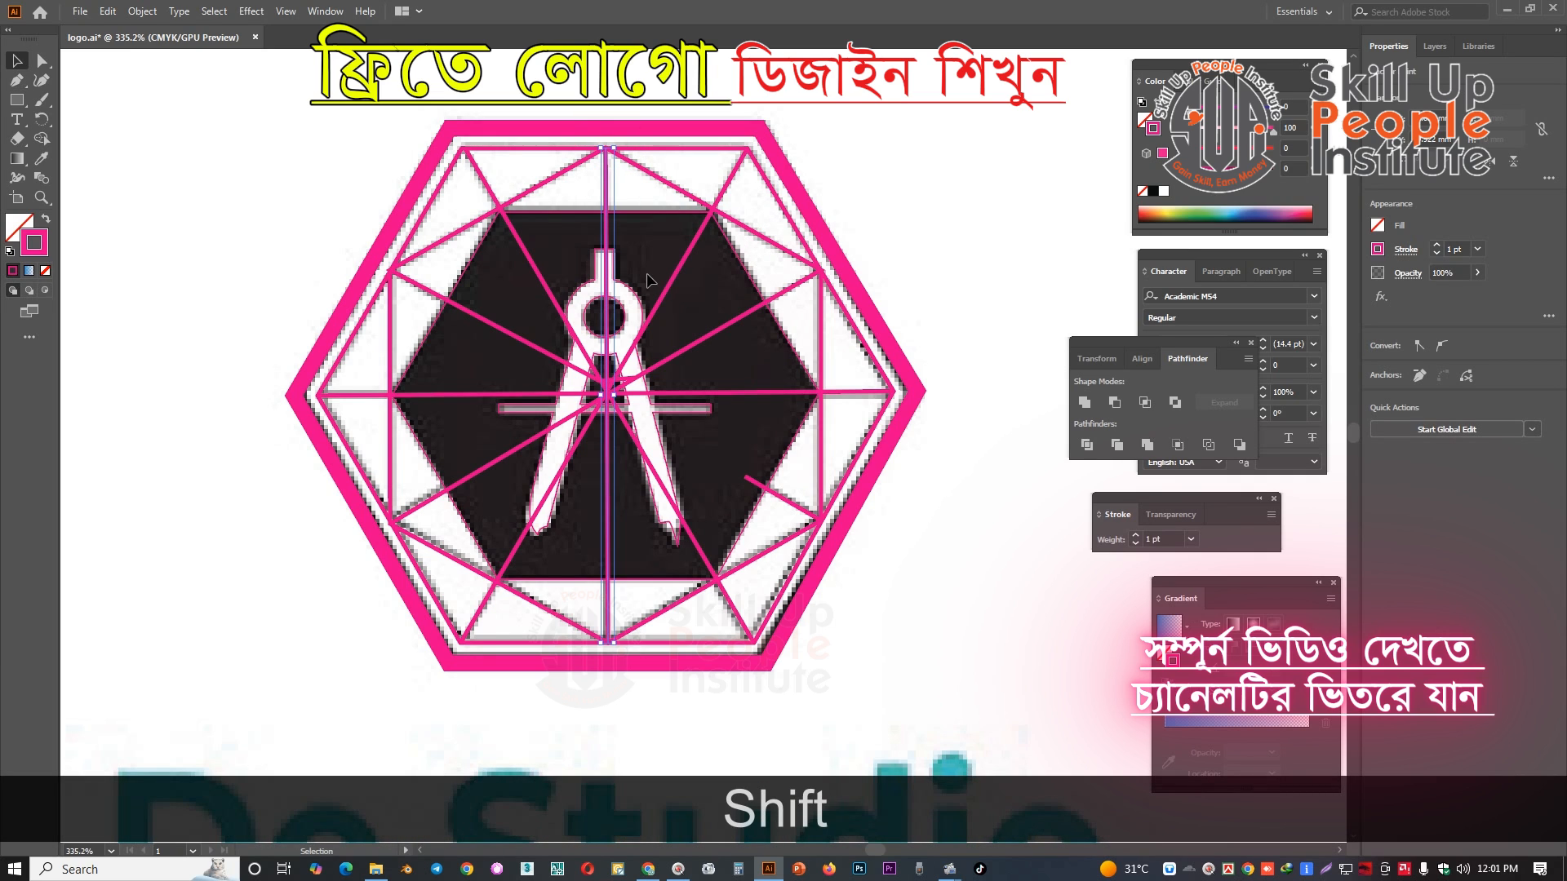
{"action": "left_click", "coordinate": [625, 305]}
{"action": "right_click", "coordinate": [693, 313]}
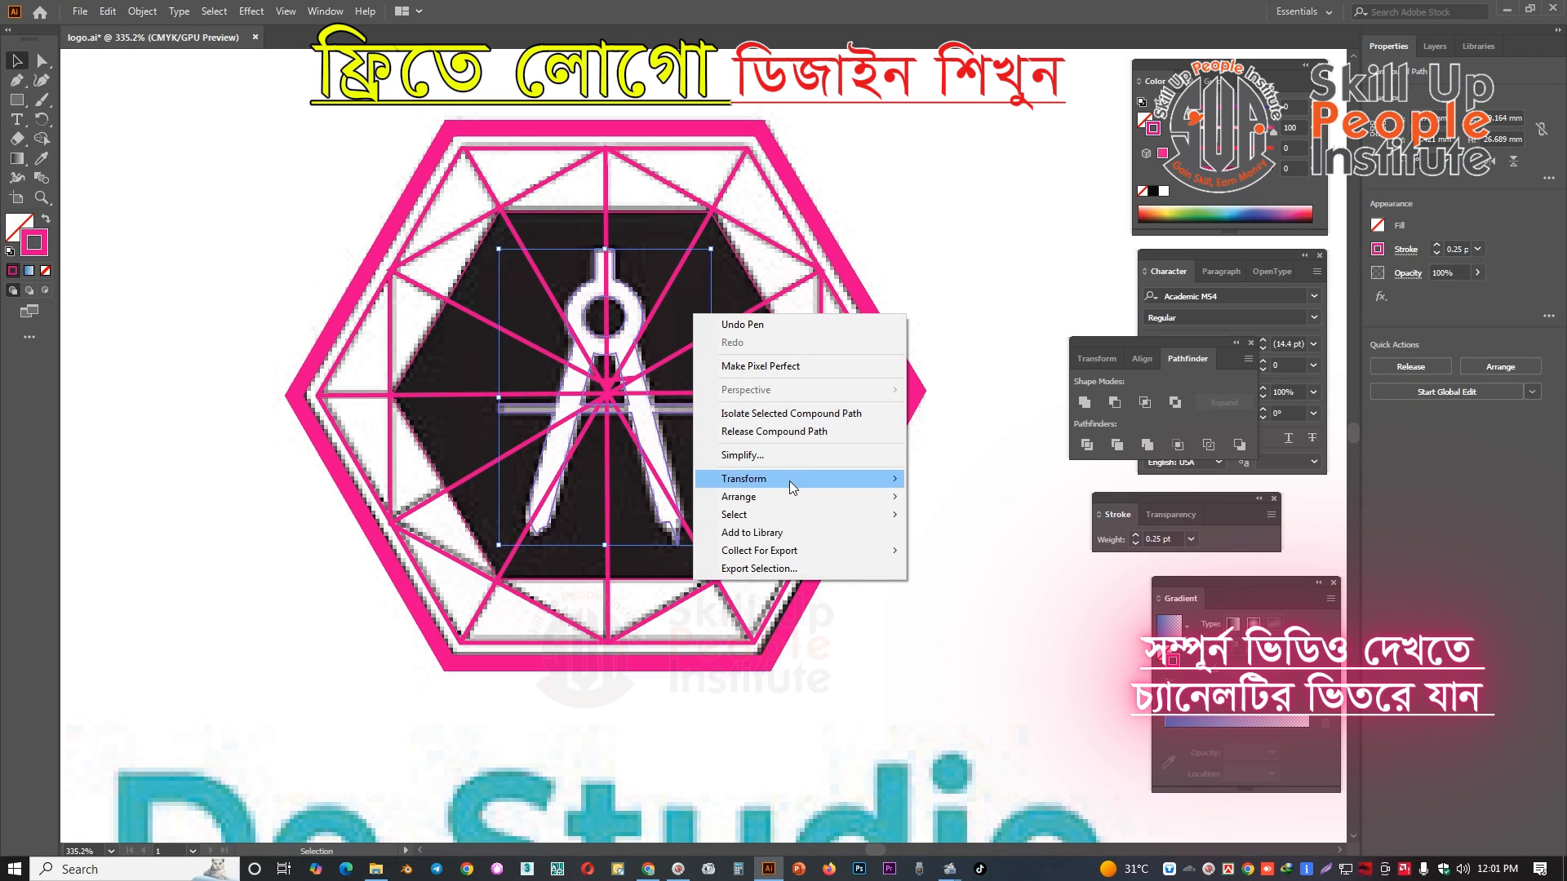
{"action": "left_click", "coordinate": [946, 494]}
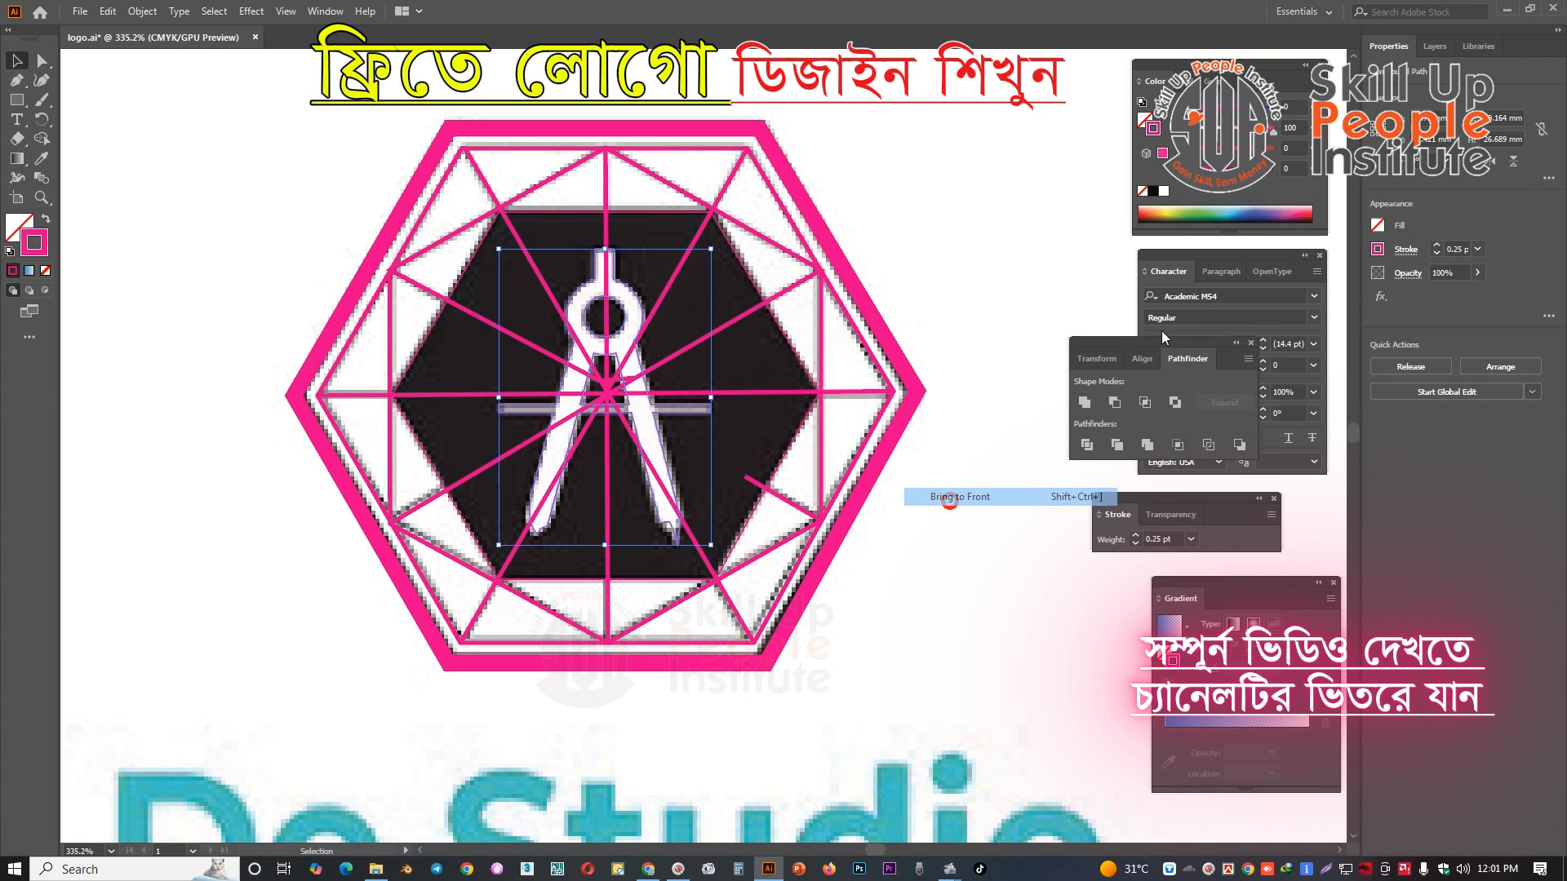
- Give the compass shape a white fill and no stroke
{"action": "left_click", "coordinate": [1142, 191]}
{"action": "left_click", "coordinate": [1164, 191]}
{"action": "right_click", "coordinate": [914, 201]}
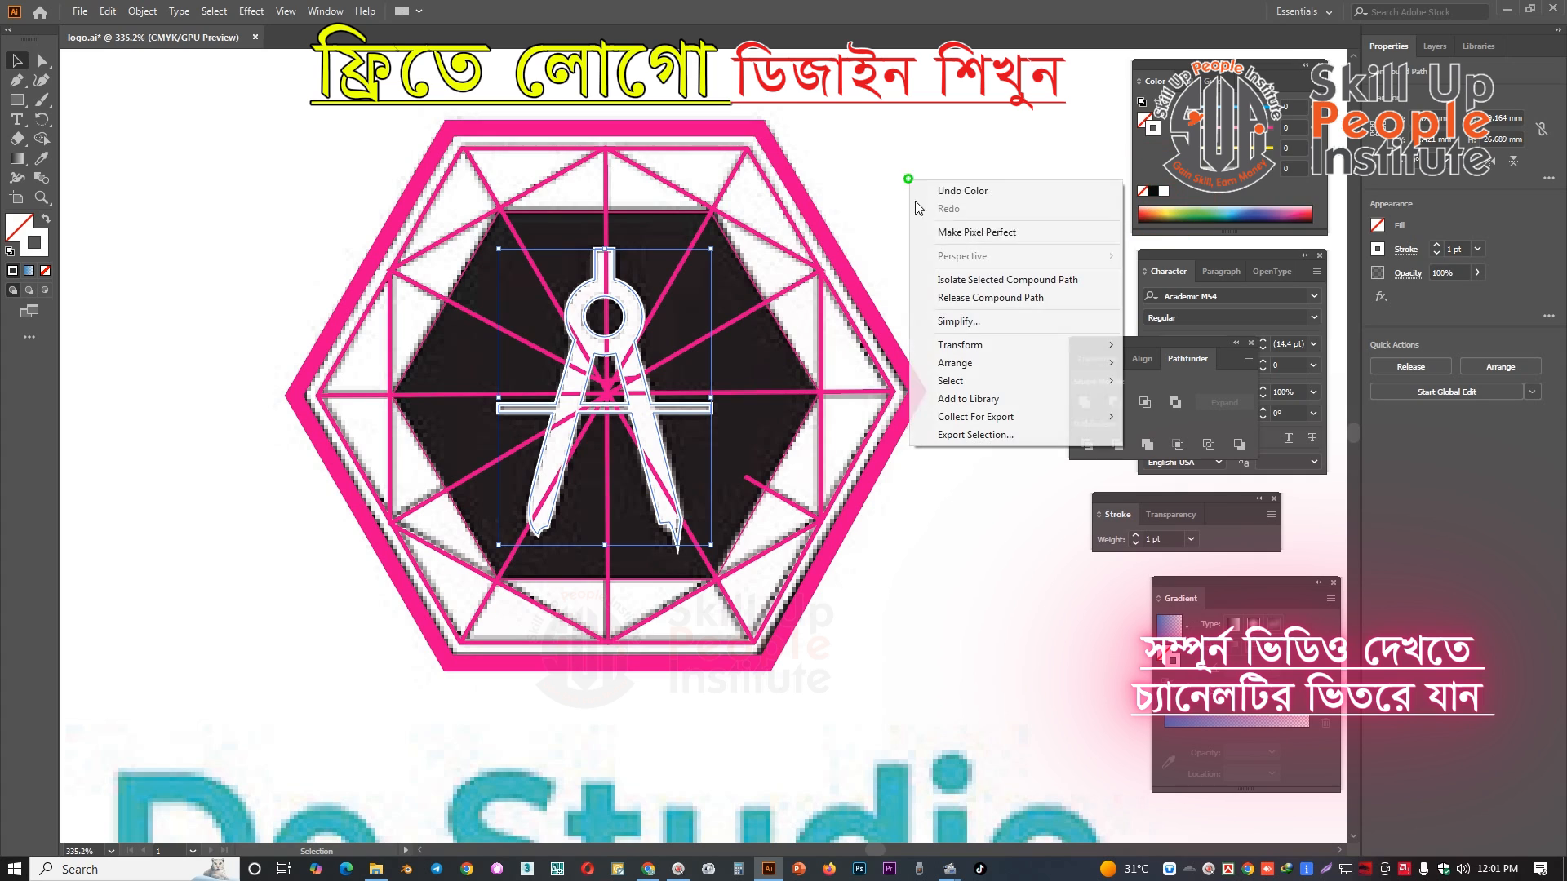
{"action": "left_click", "coordinate": [1143, 192]}
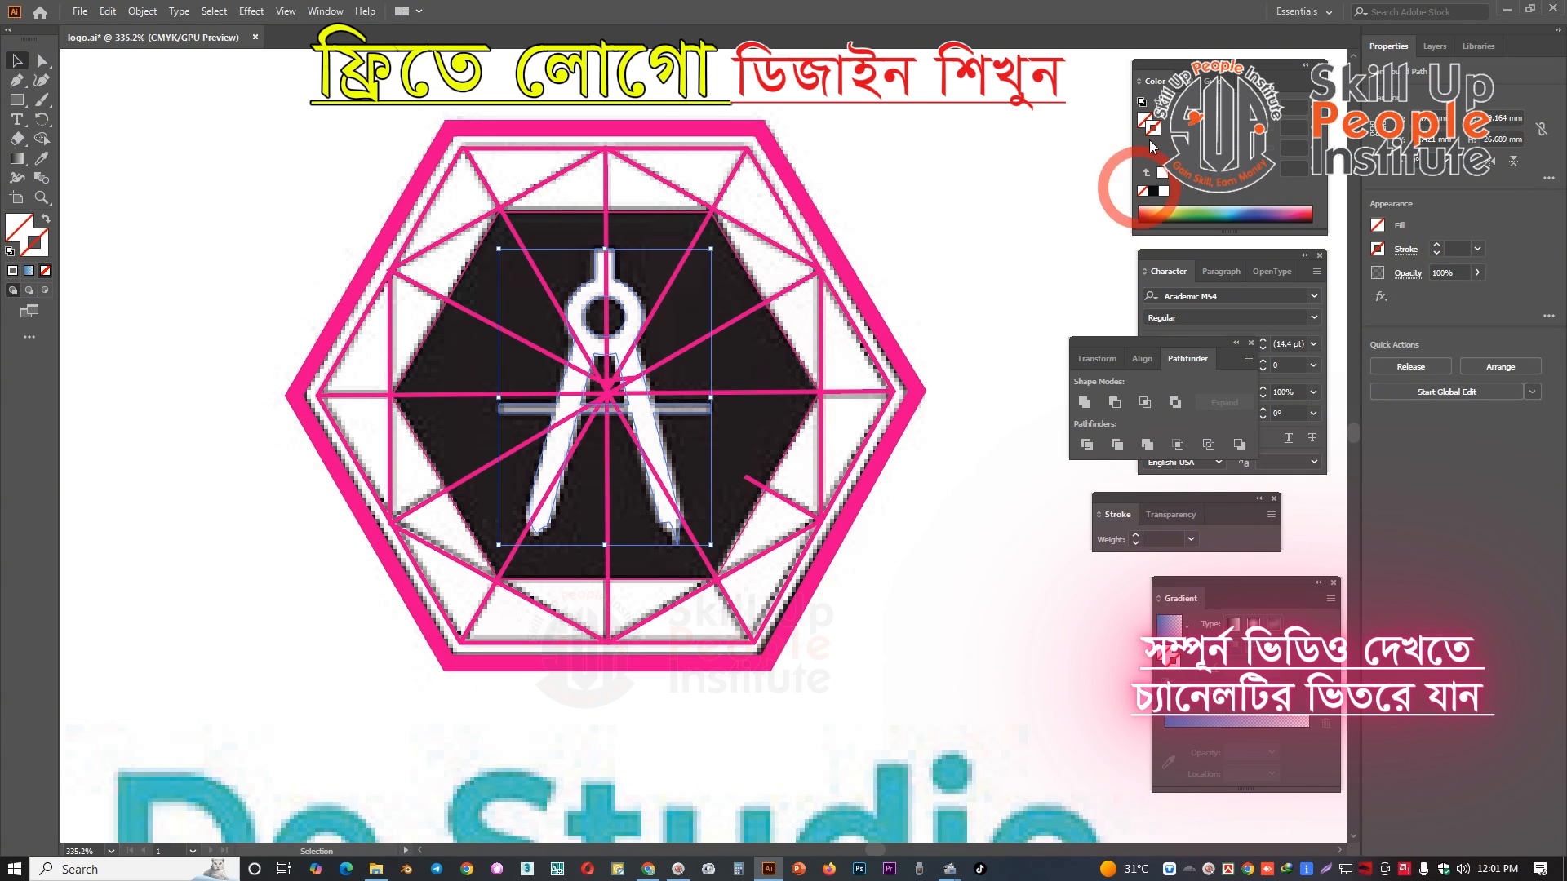
{"action": "left_click", "coordinate": [1163, 191]}
{"action": "right_click", "coordinate": [1078, 202]}
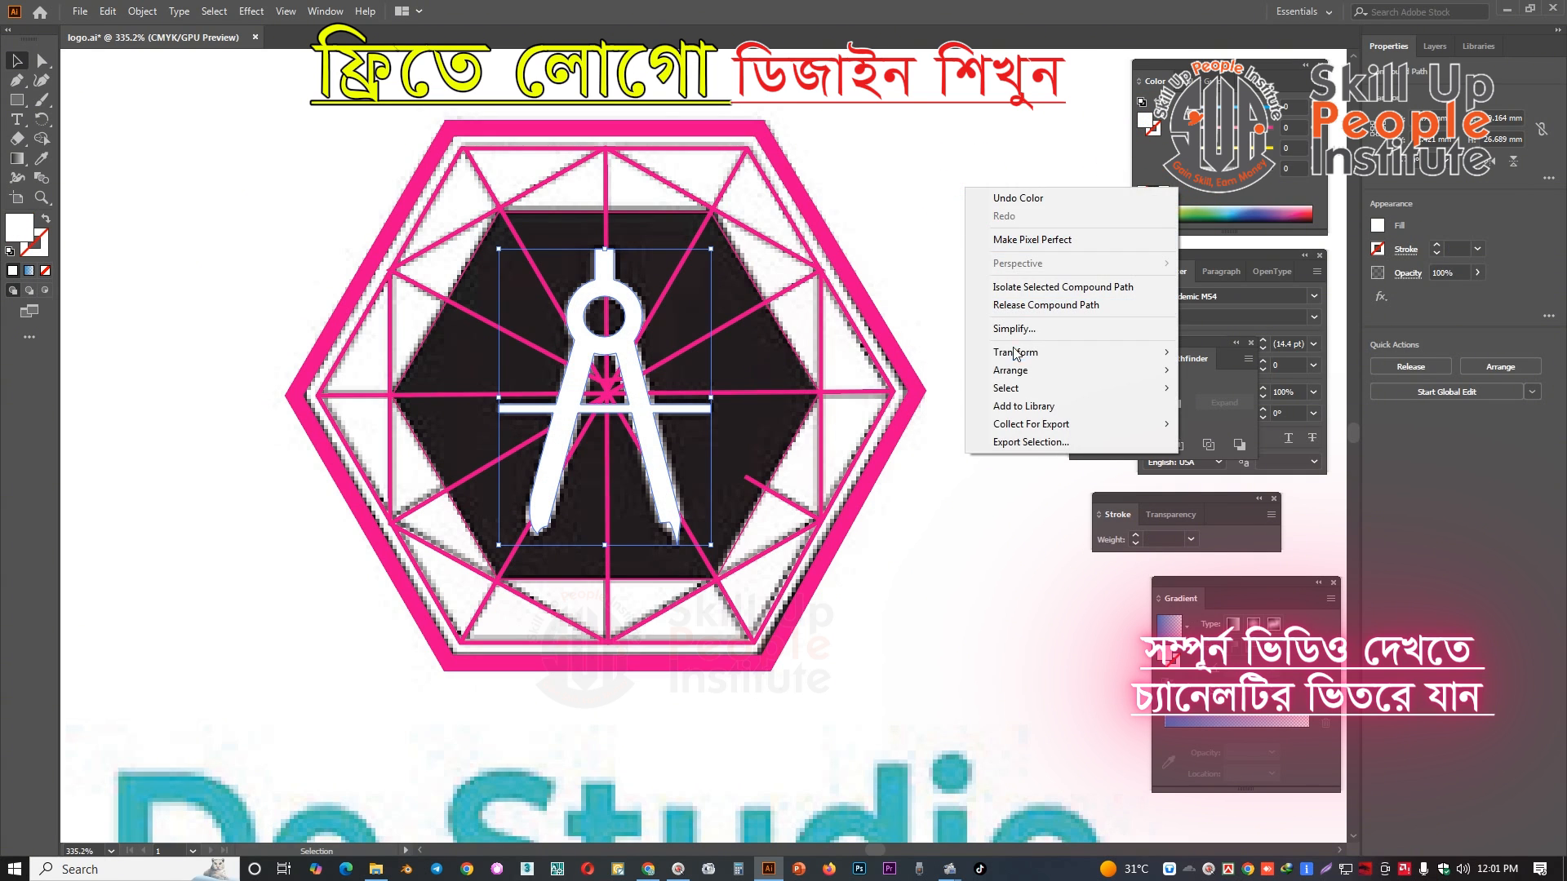
- Bring the white compass shape to the front and give the inner hexagon a black fill with no stroke
{"action": "mouse_move", "coordinate": [1126, 364]}
{"action": "left_click", "coordinate": [1228, 369]}
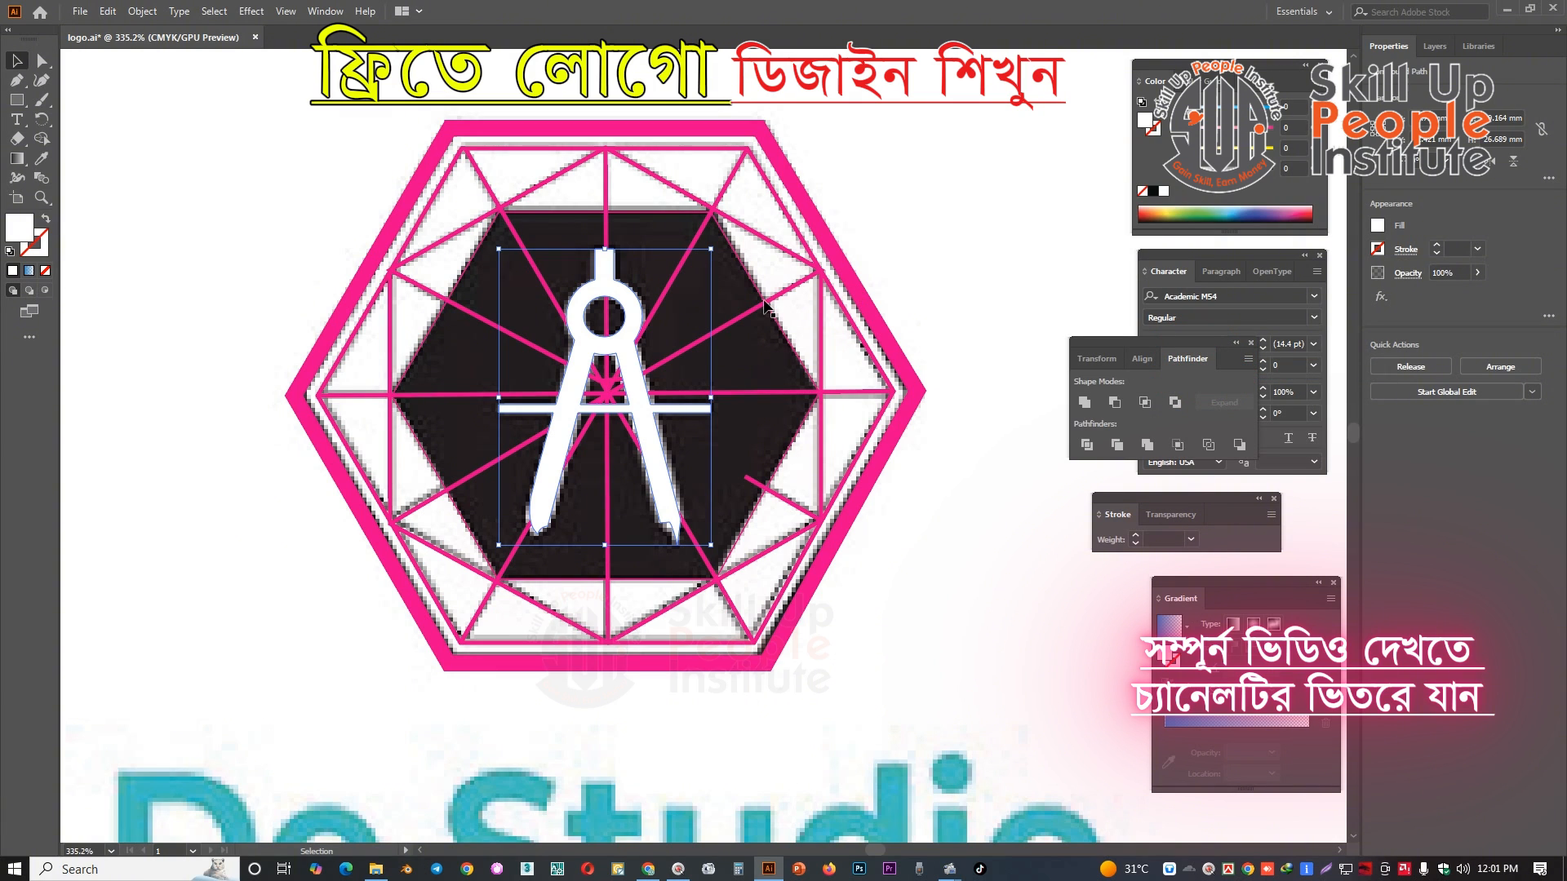
{"action": "left_click", "coordinate": [751, 252]}
{"action": "left_click", "coordinate": [1149, 191]}
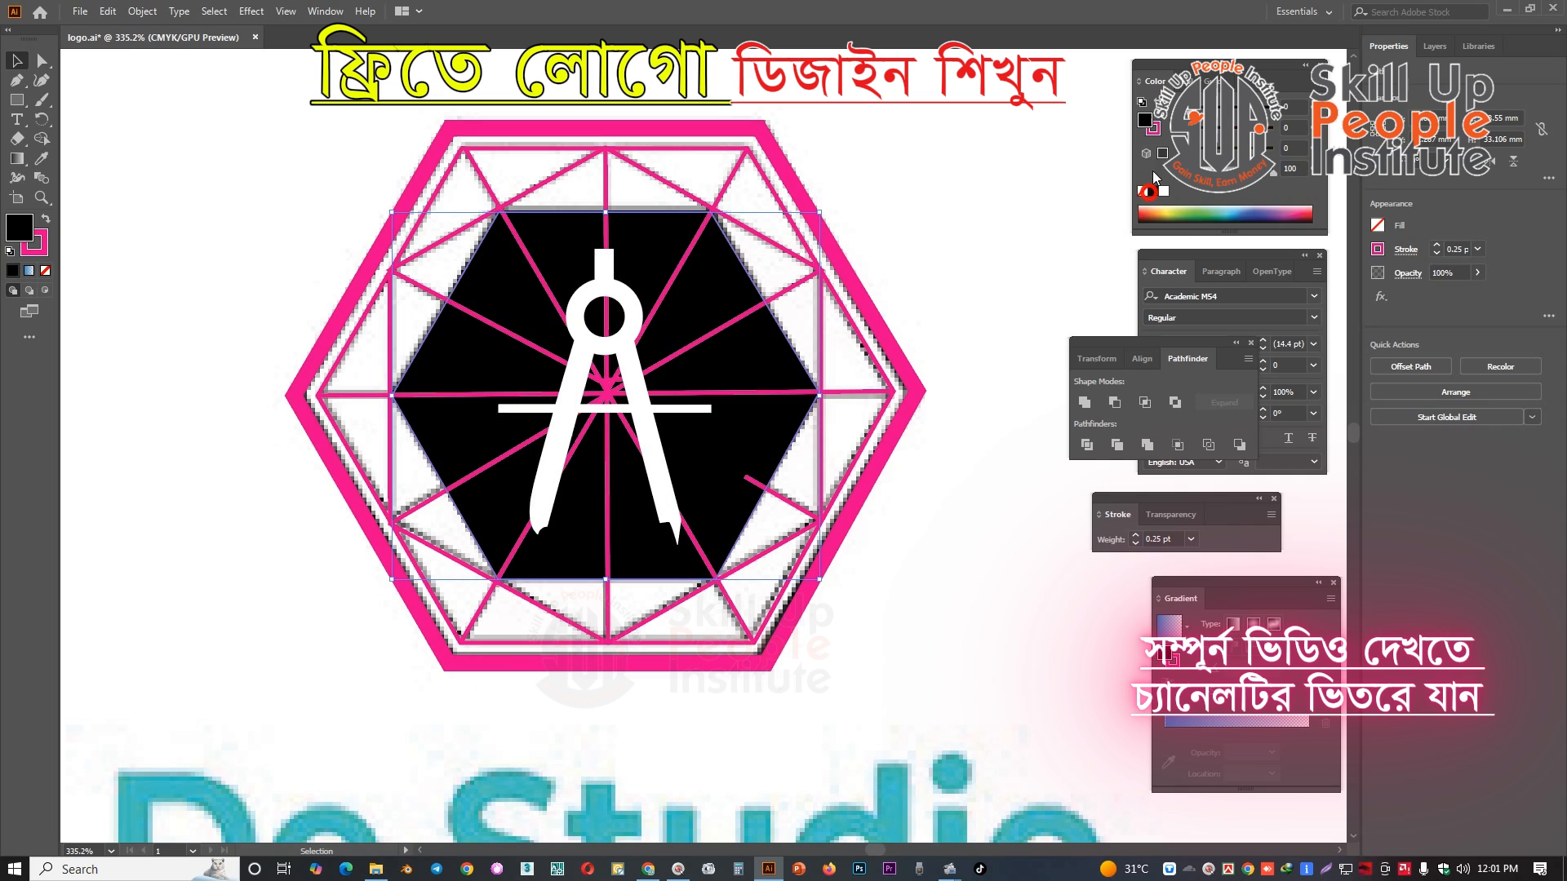
{"action": "left_click", "coordinate": [1152, 129]}
{"action": "left_click", "coordinate": [1141, 191]}
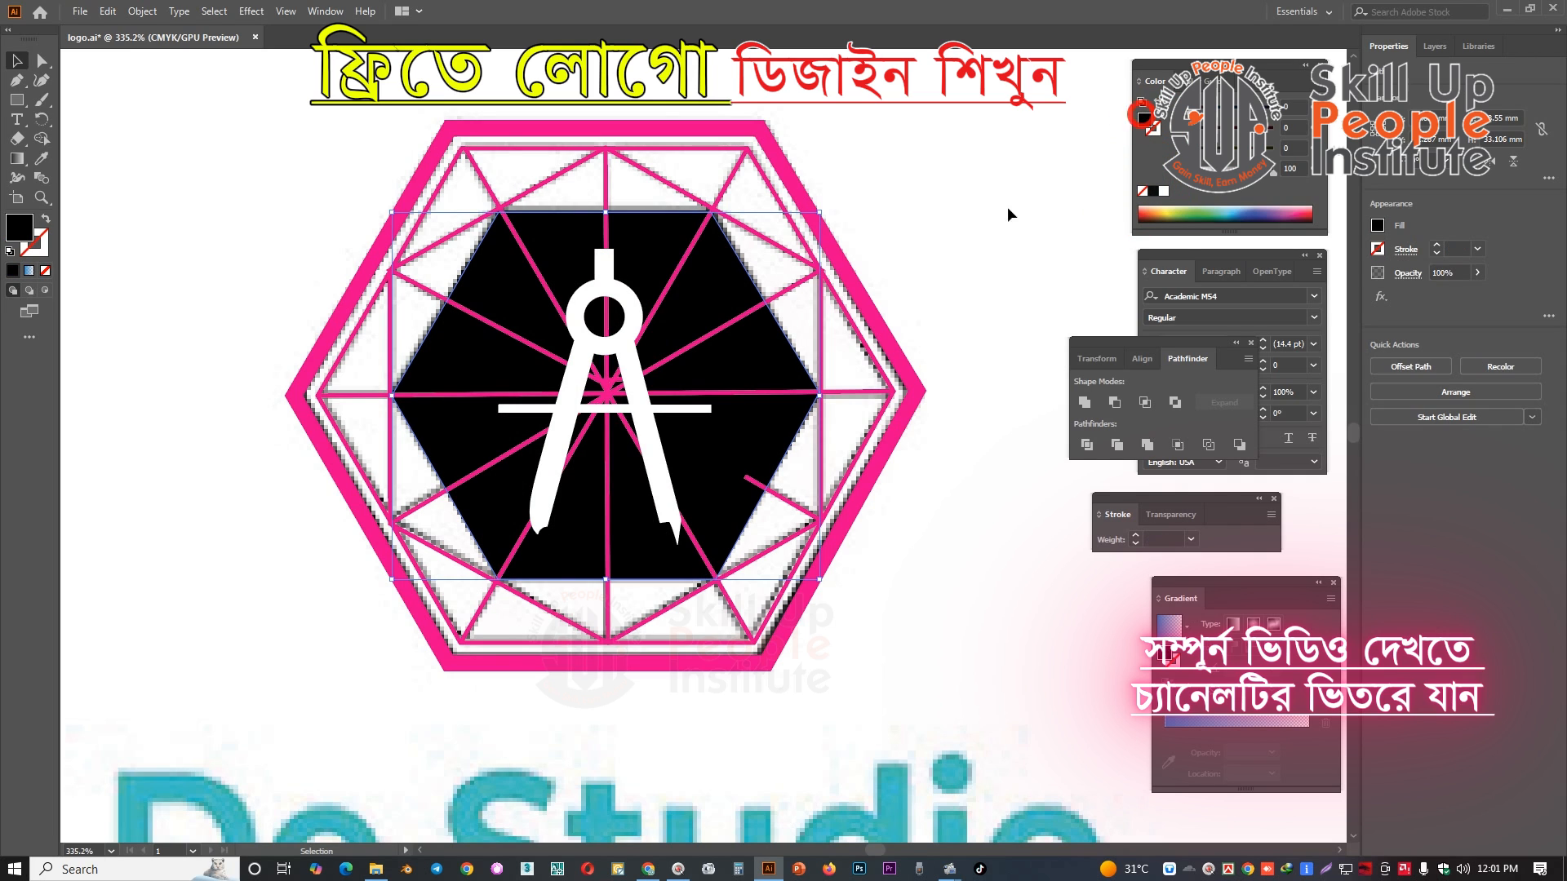
{"action": "left_click", "coordinate": [985, 226]}
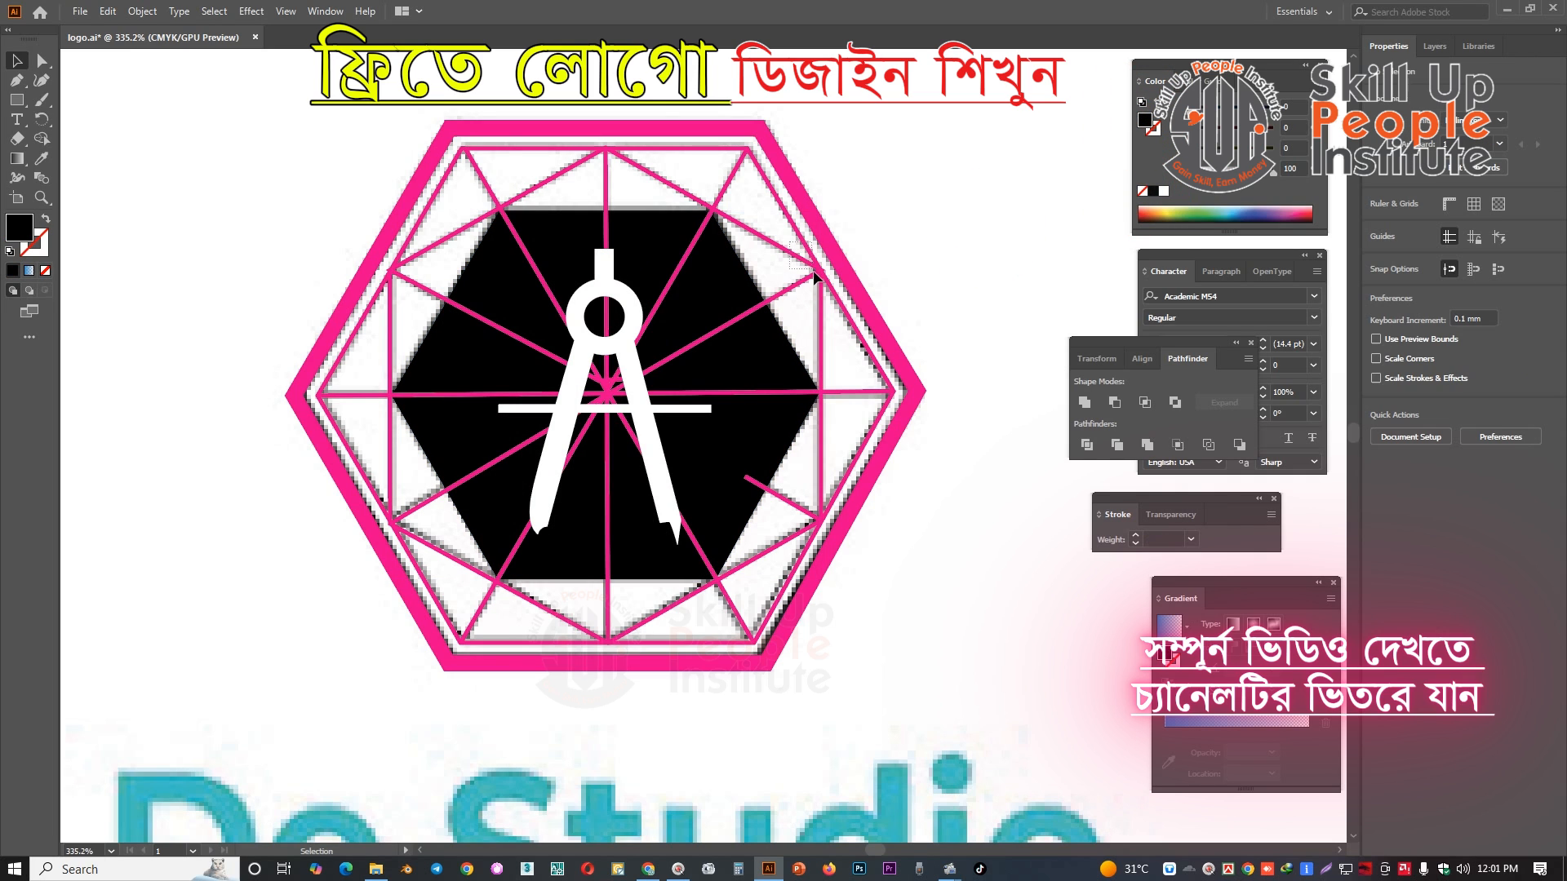
- Select the inner border and all the facet lines together and give them a black 0.75 pt stroke
{"action": "left_click", "coordinate": [814, 274]}
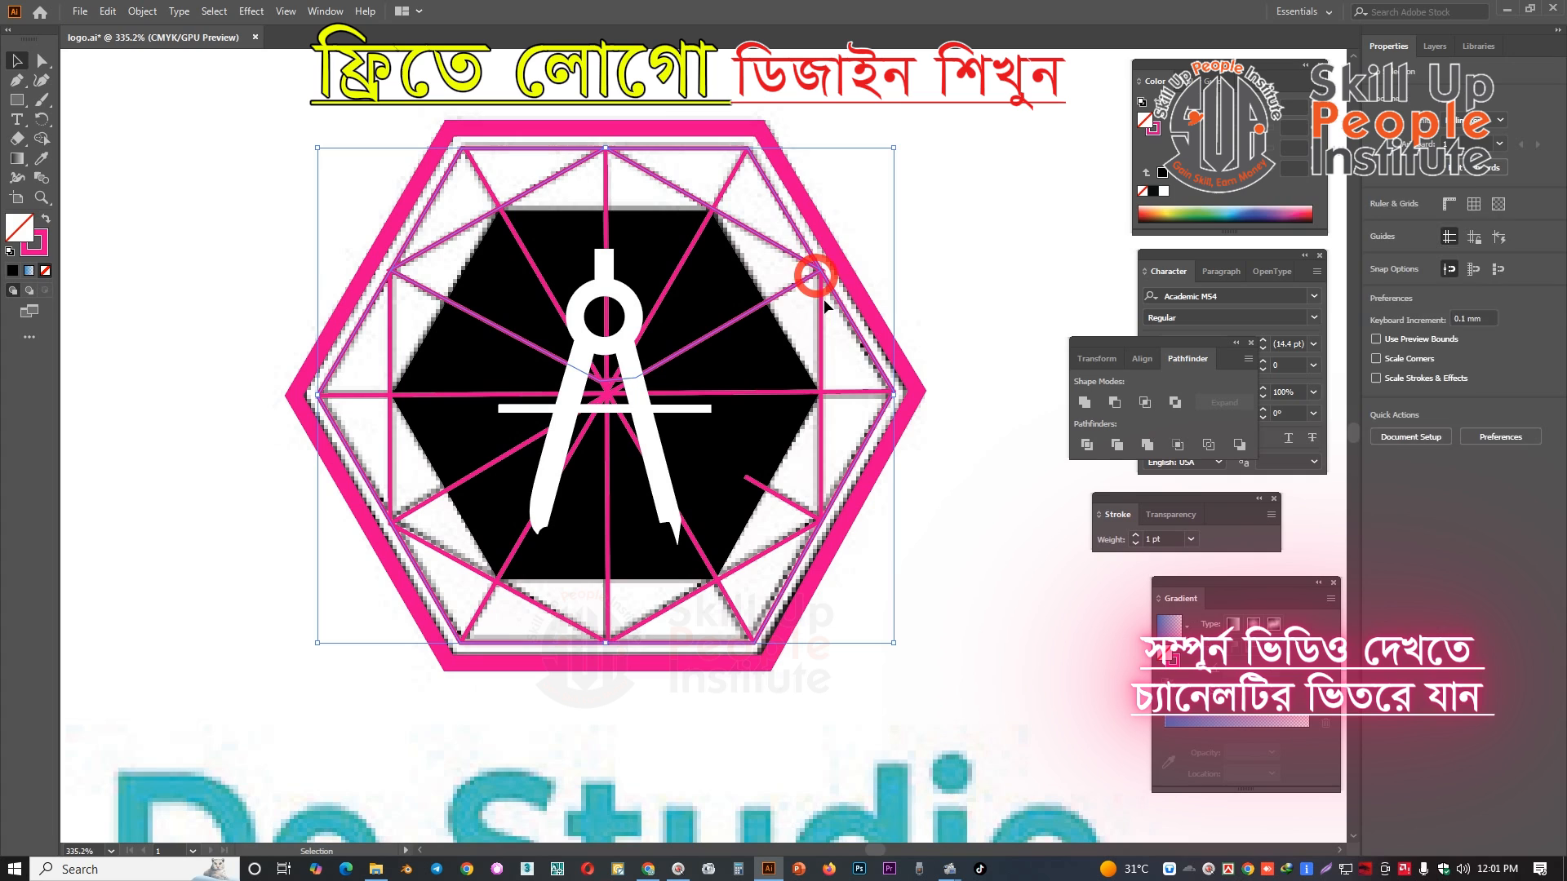
{"action": "left_click", "coordinate": [840, 395], "text": "shift"}
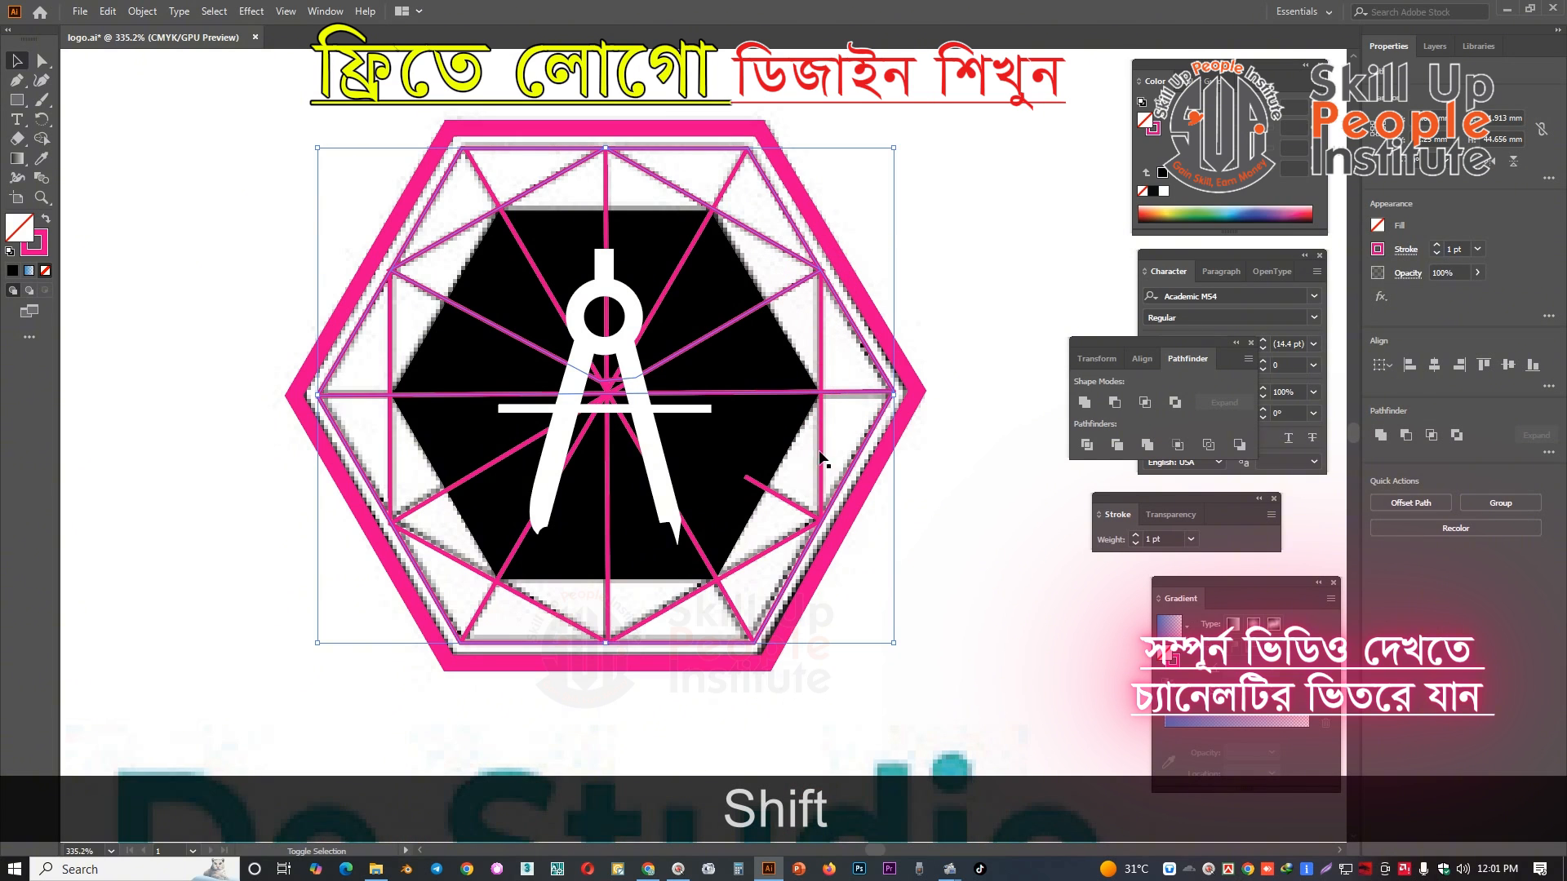
{"action": "left_click", "coordinate": [731, 569], "text": "shift"}
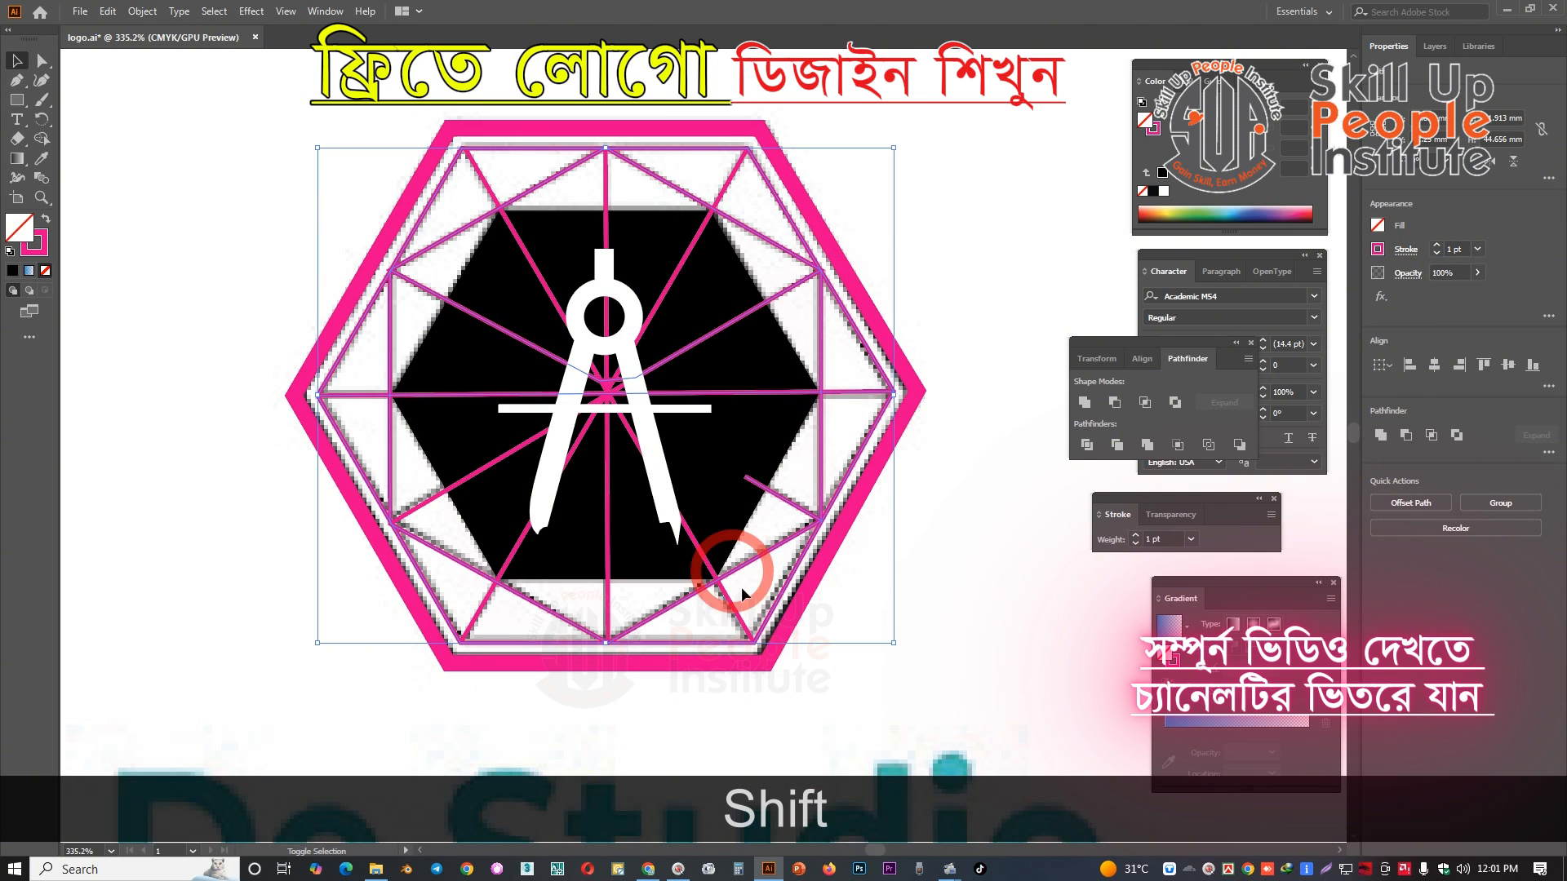
{"action": "left_click", "coordinate": [479, 613], "text": "shift"}
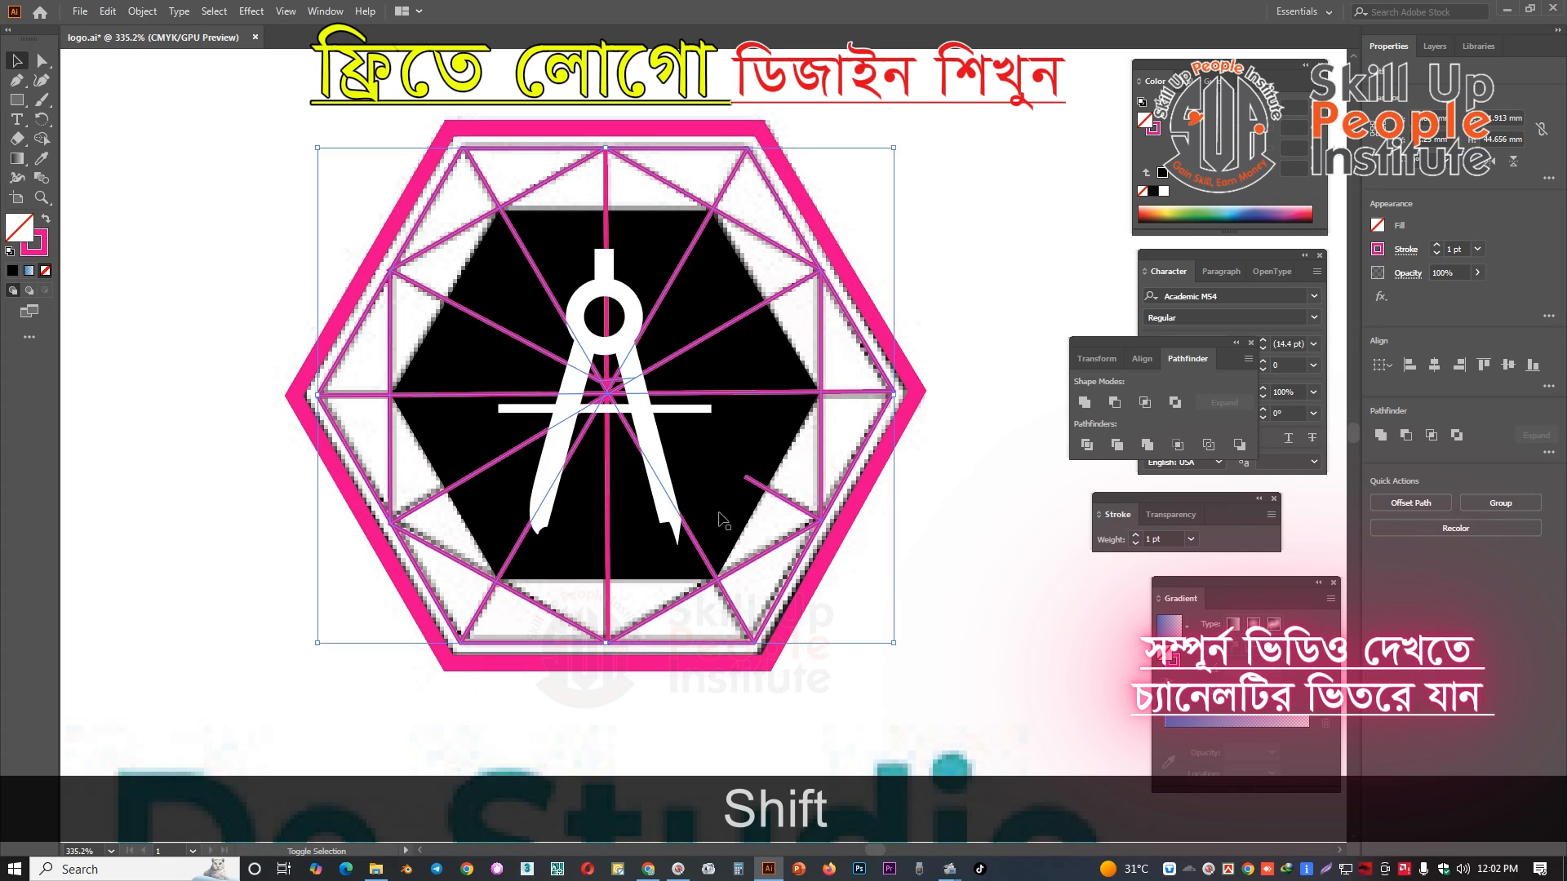
{"action": "left_click", "coordinate": [608, 591], "text": "shift"}
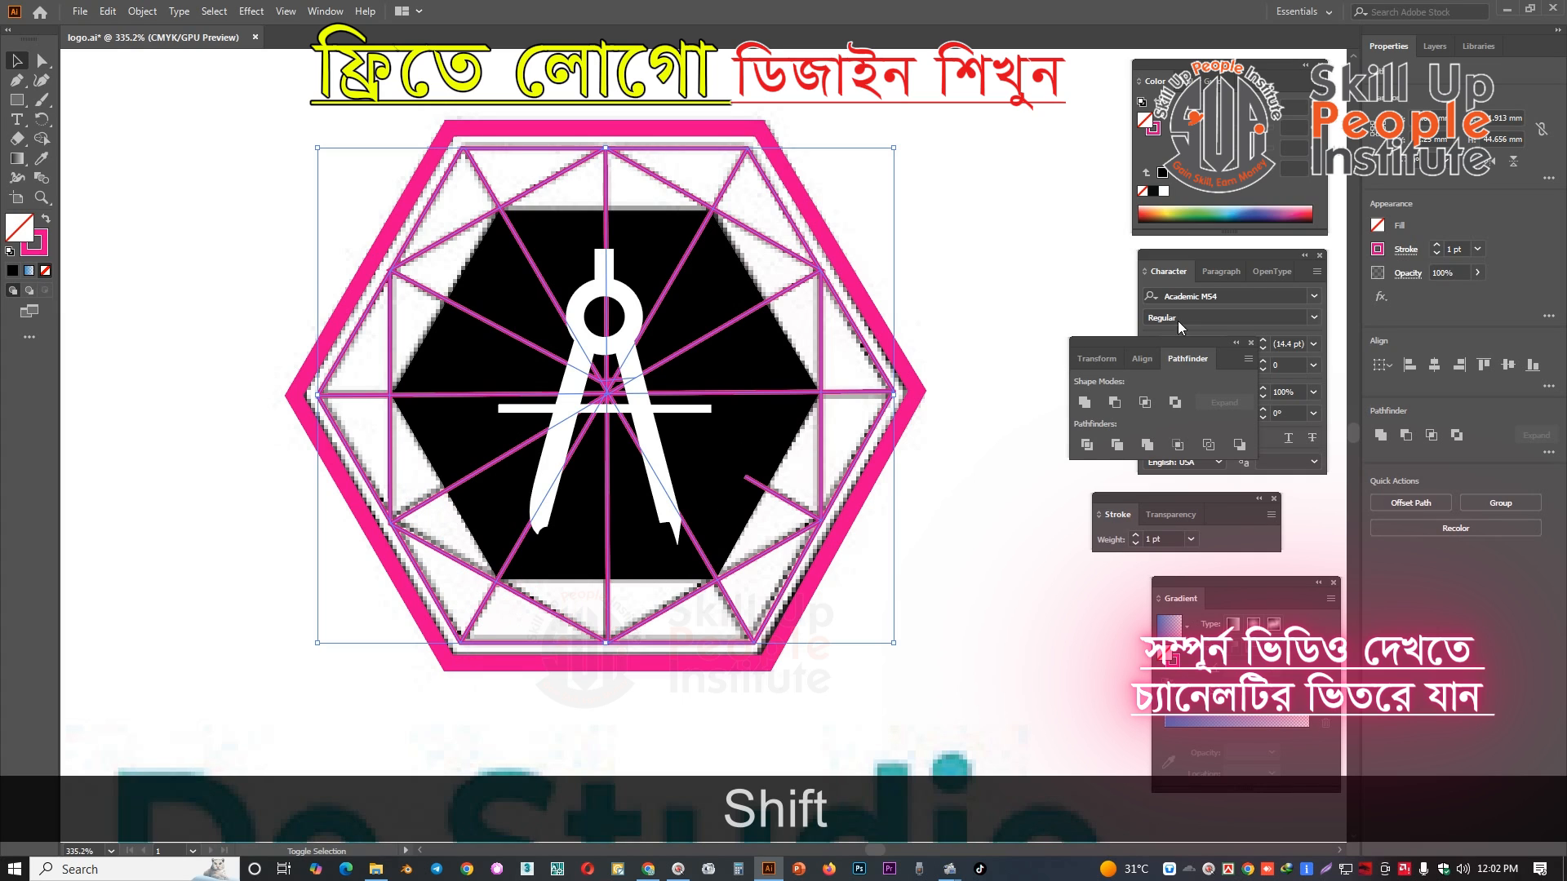
{"action": "left_click", "coordinate": [1155, 128]}
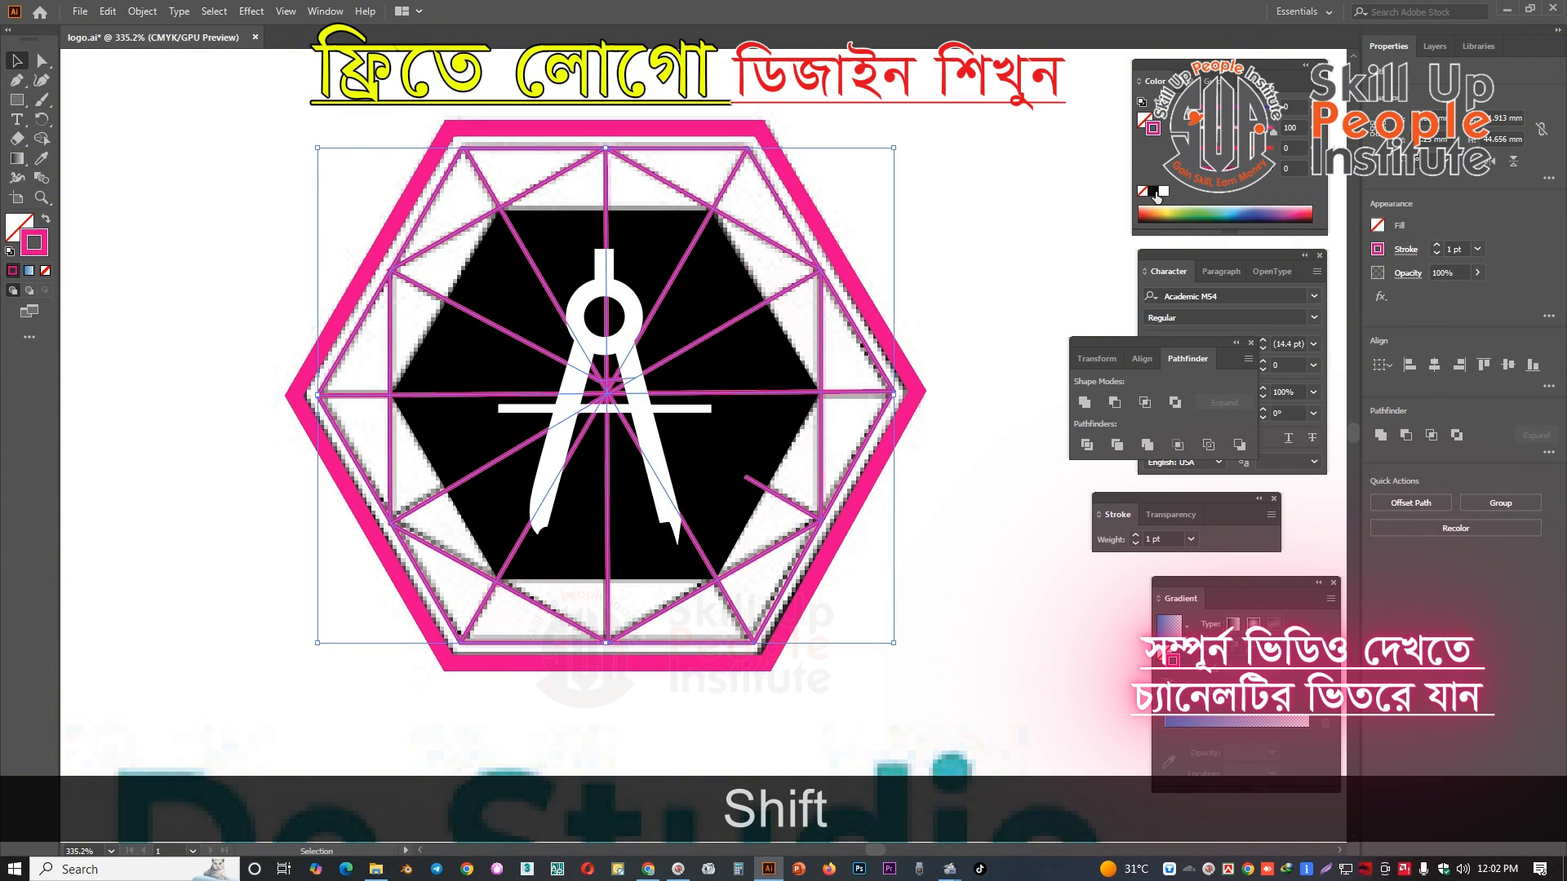
{"action": "left_click", "coordinate": [1153, 192]}
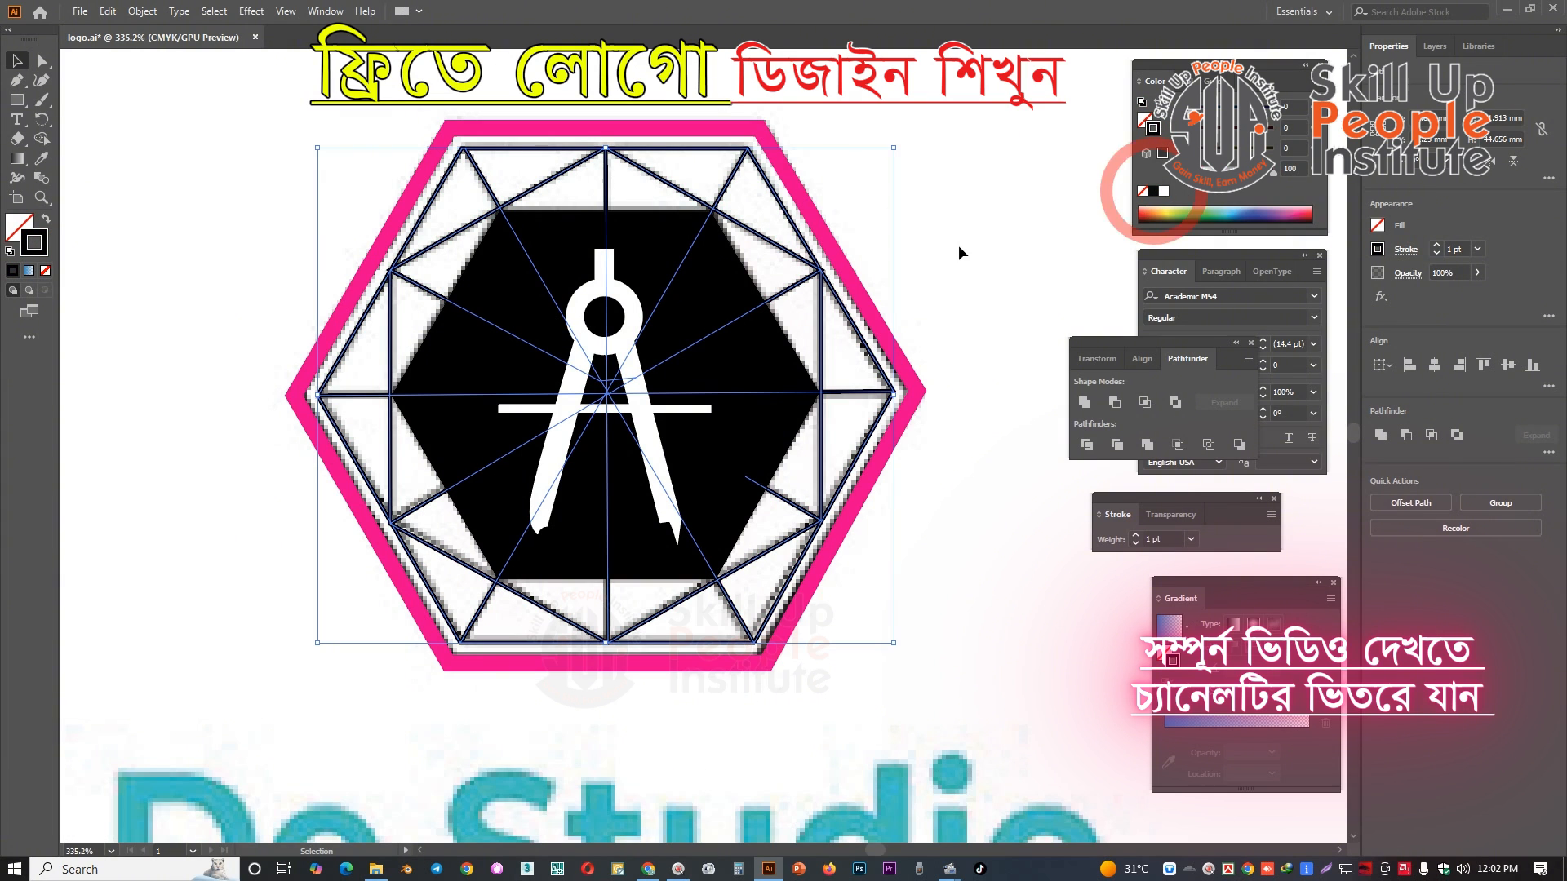
{"action": "left_click", "coordinate": [1437, 254]}
{"action": "left_click", "coordinate": [1437, 254]}
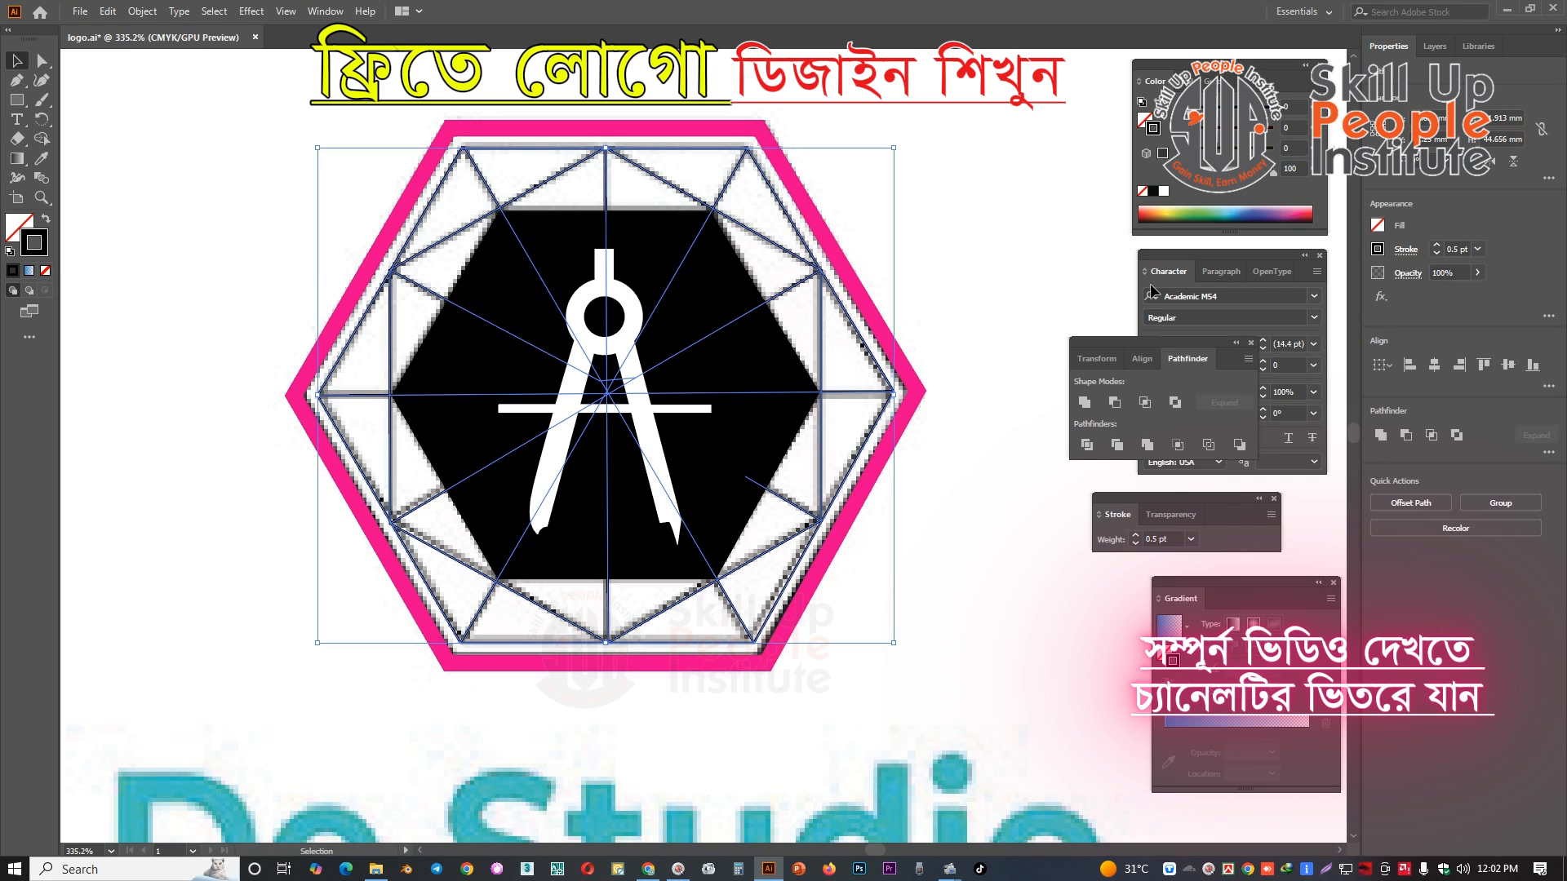
{"action": "left_click", "coordinate": [1436, 246]}
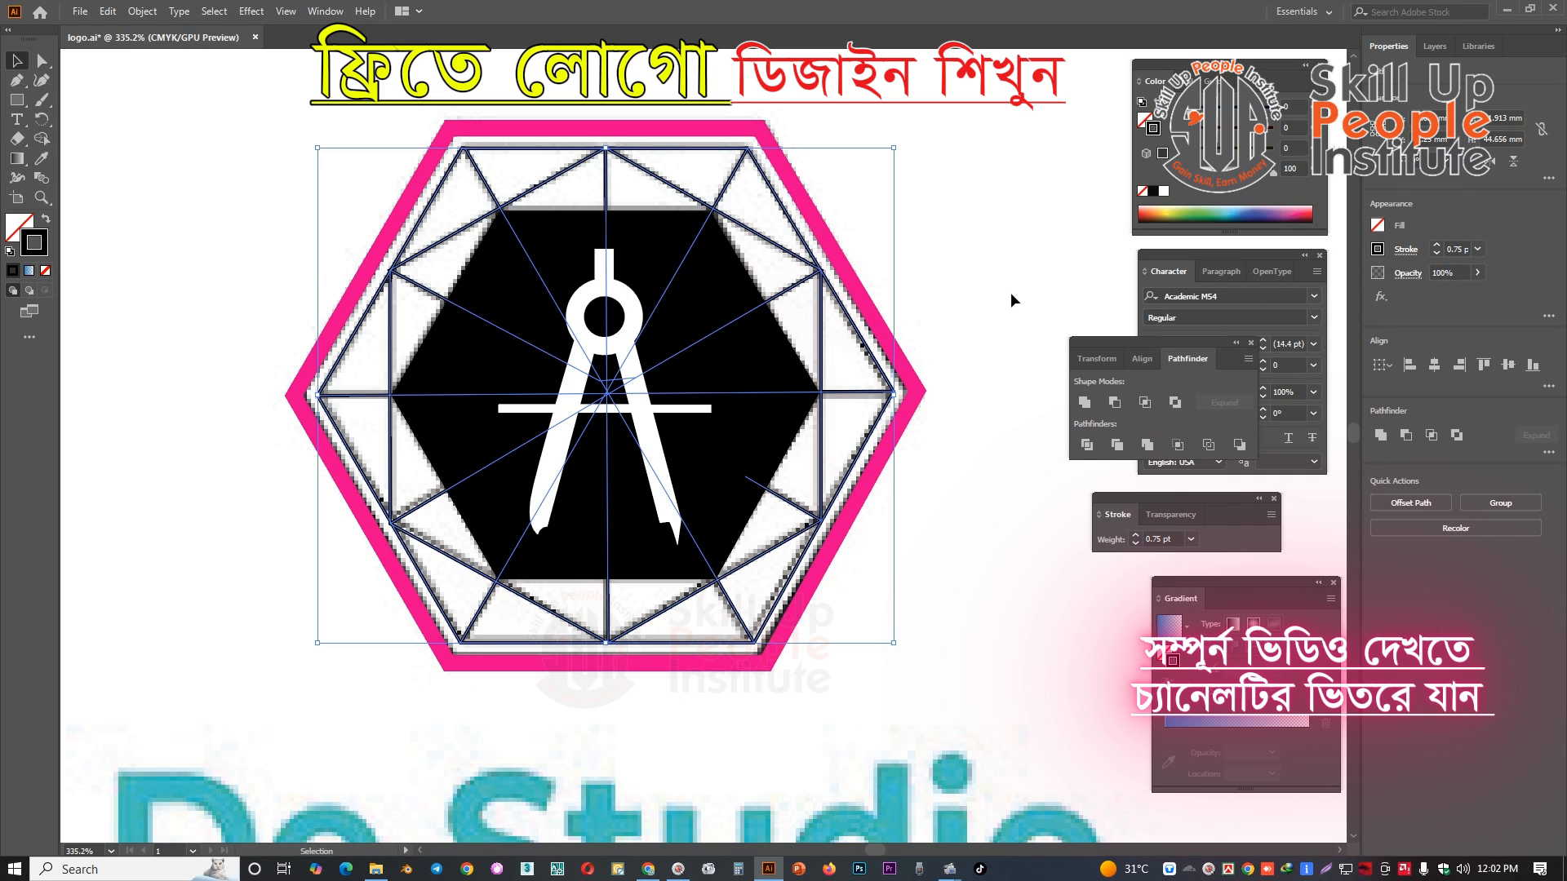
- Send the selected inner border and facet lines to the back of the artwork
{"action": "right_click", "coordinate": [966, 281]}
{"action": "left_click", "coordinate": [1039, 535]}
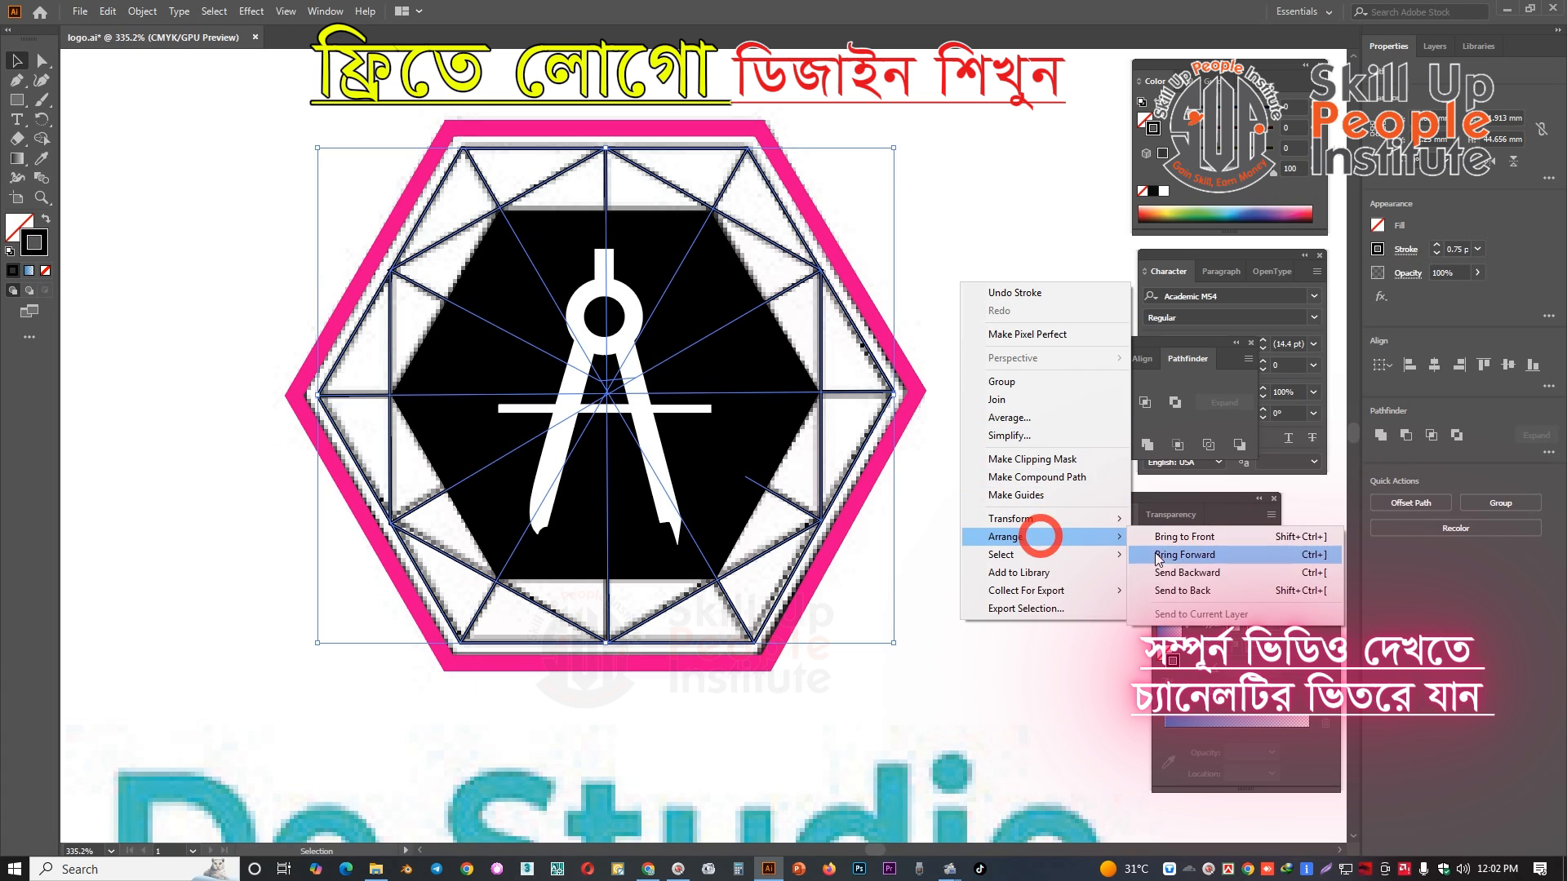
{"action": "left_click", "coordinate": [1168, 592]}
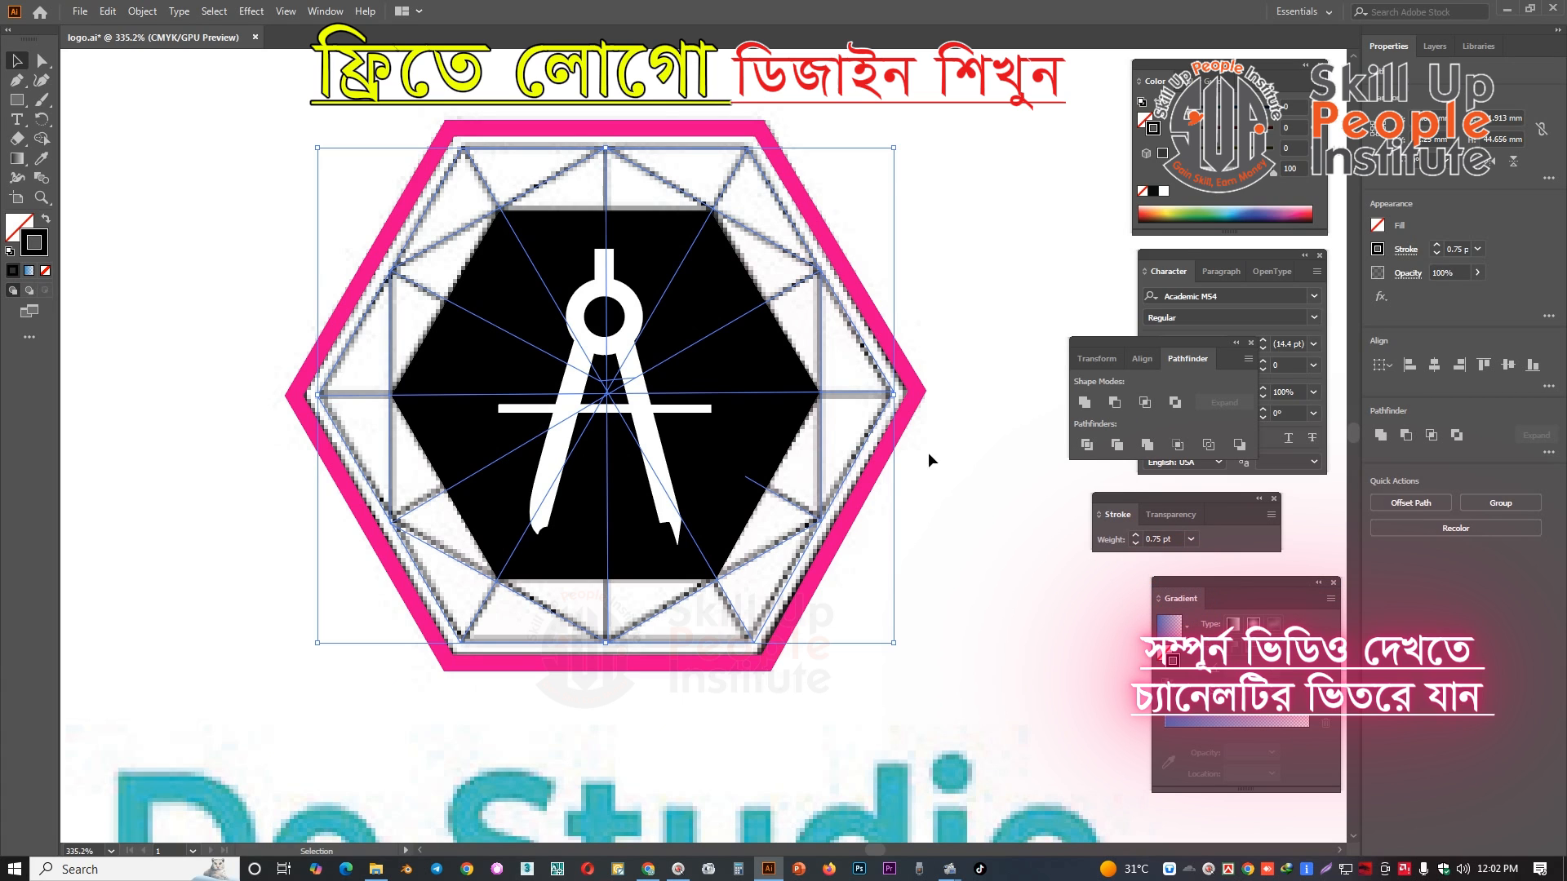
{"action": "left_click", "coordinate": [753, 154]}
{"action": "left_click_drag", "start_coordinate": [753, 153], "coordinate": [644, 132]}
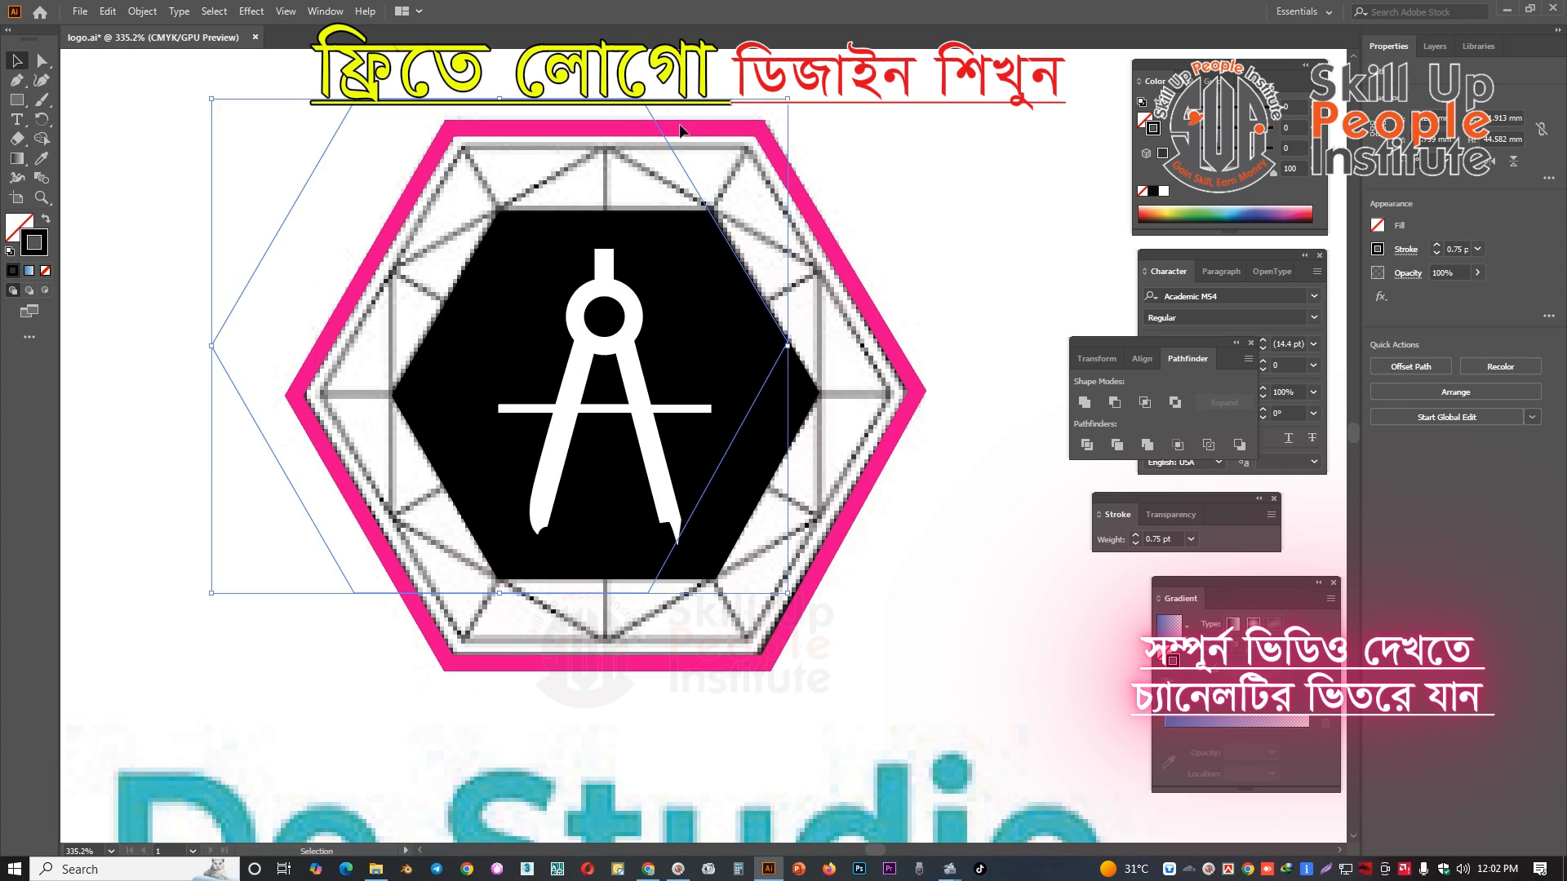
{"action": "key", "text": "ctrl+z"}
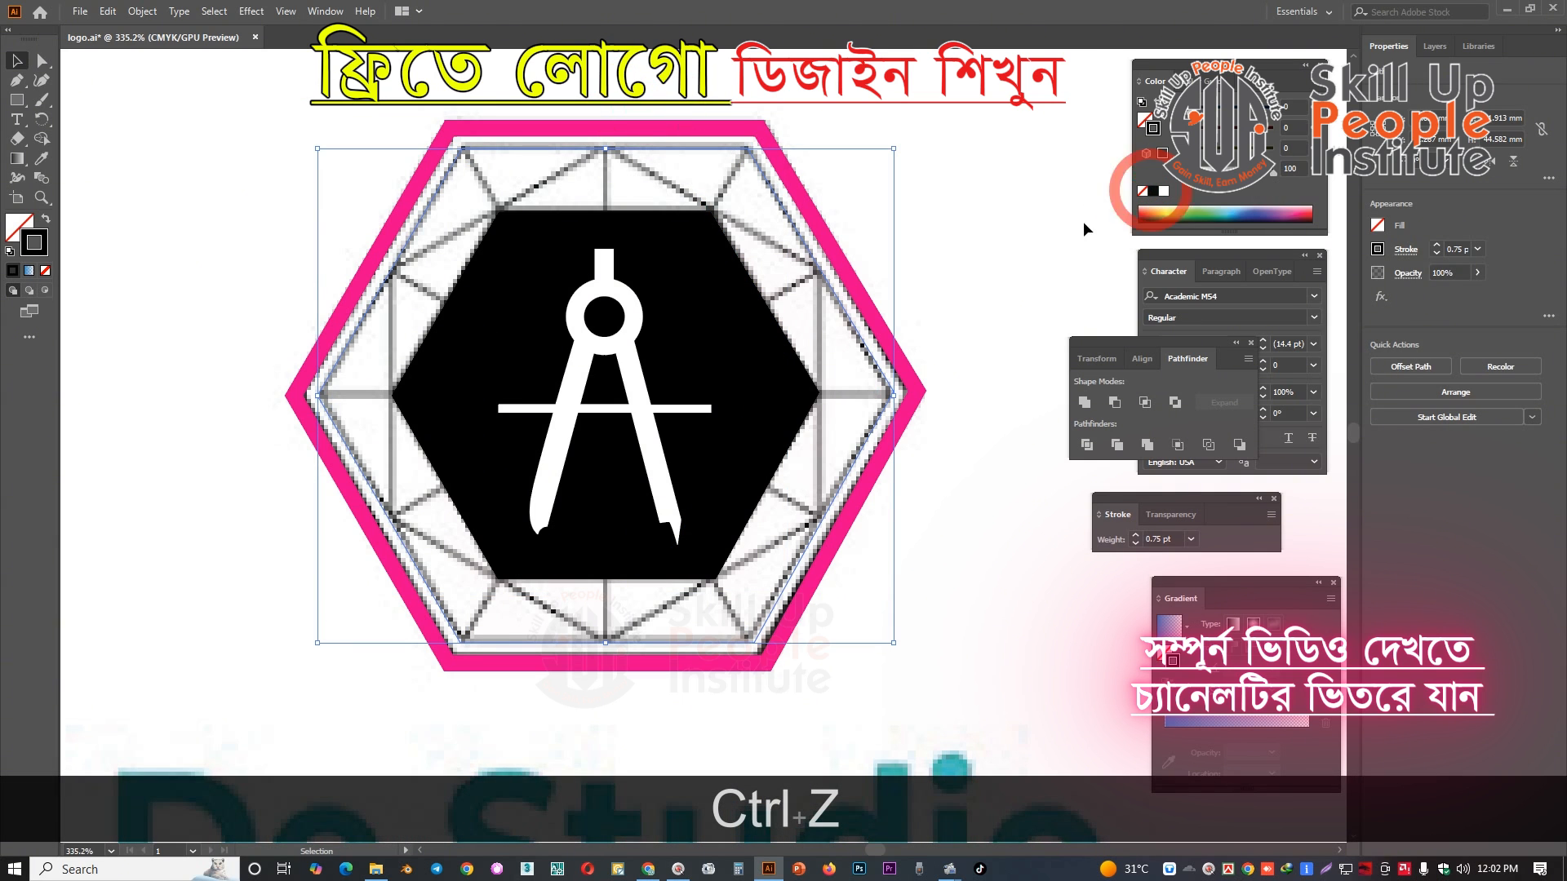
- Change the outer hexagon's stroke colour to black
{"action": "left_click", "coordinate": [1025, 245]}
{"action": "key", "text": "ctrl+space"}
{"action": "left_click_drag", "start_coordinate": [900, 256], "coordinate": [904, 278]}
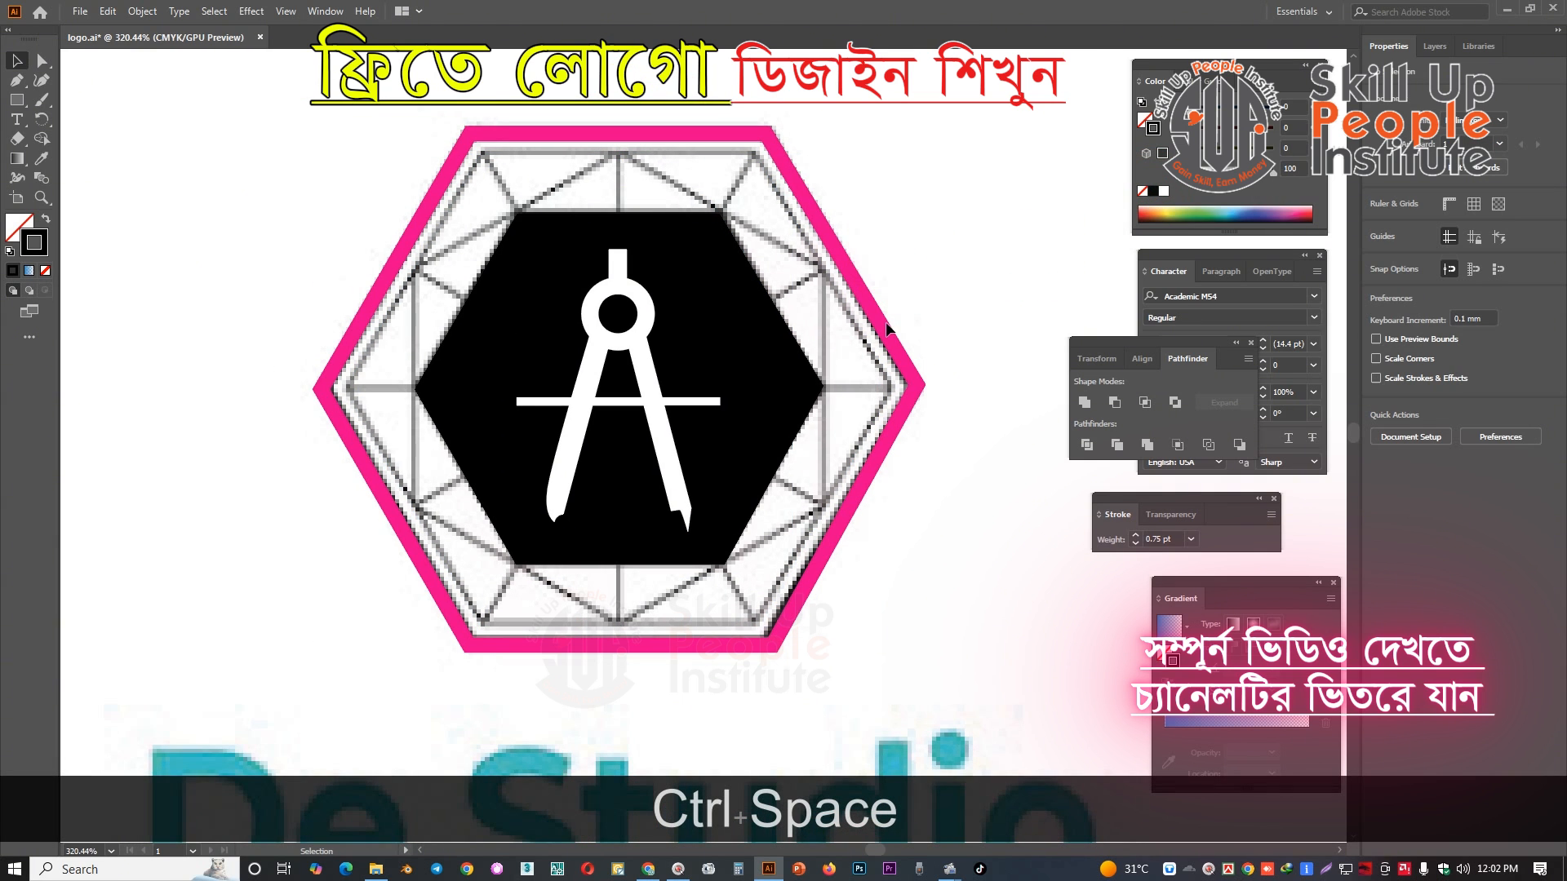
{"action": "left_click", "coordinate": [883, 324]}
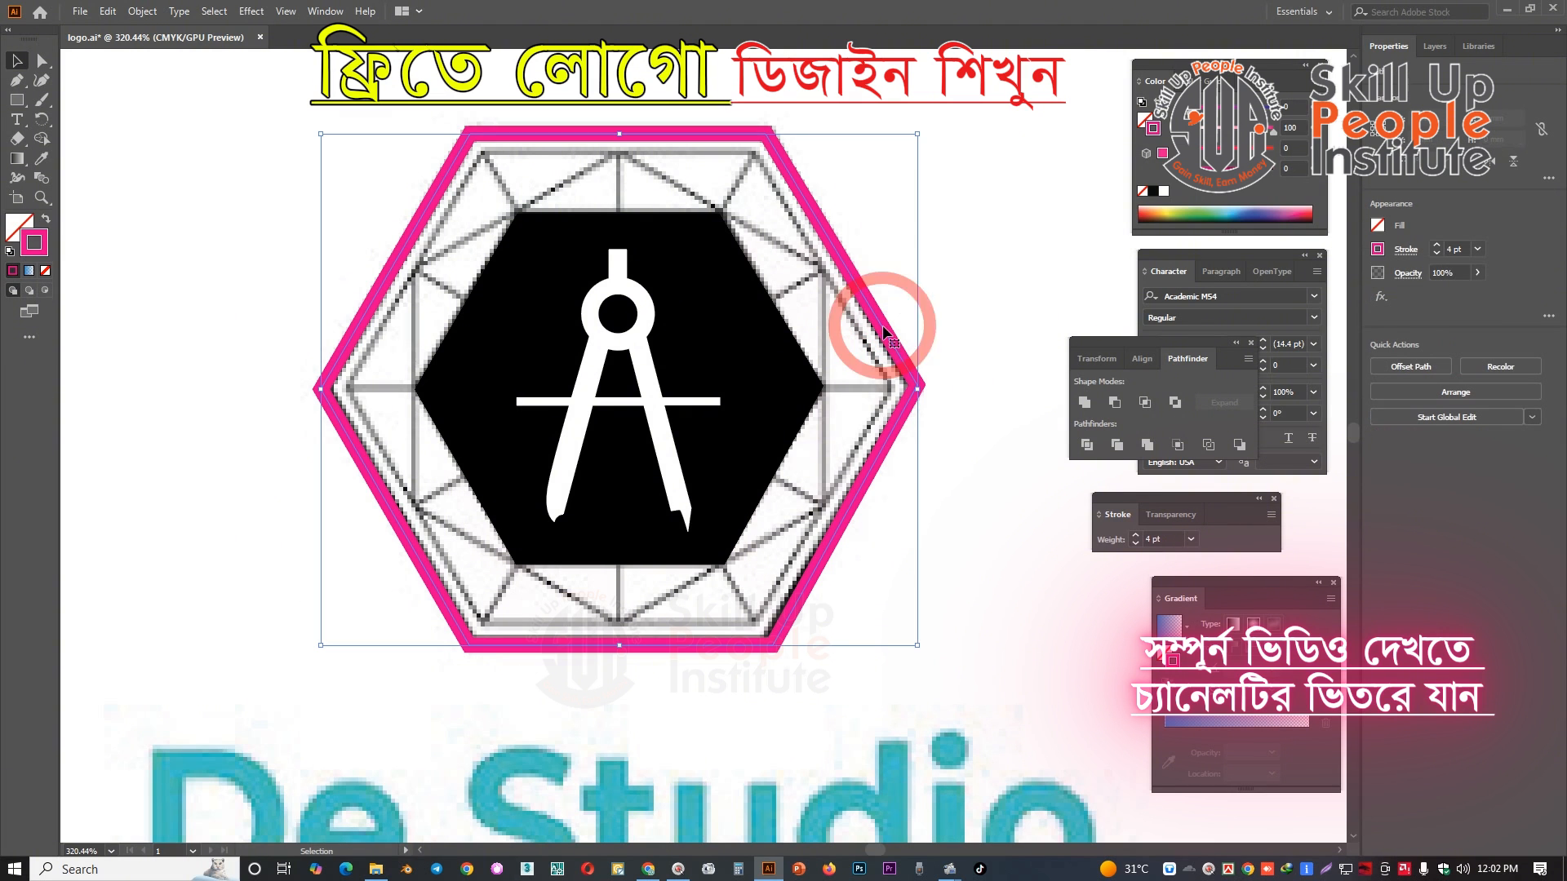
{"action": "left_click", "coordinate": [1157, 197]}
{"action": "left_click", "coordinate": [942, 213]}
- Select the whole traced hexagon logo and move it horizontally to the right of the reference image
{"action": "key", "text": "ctrl+space"}
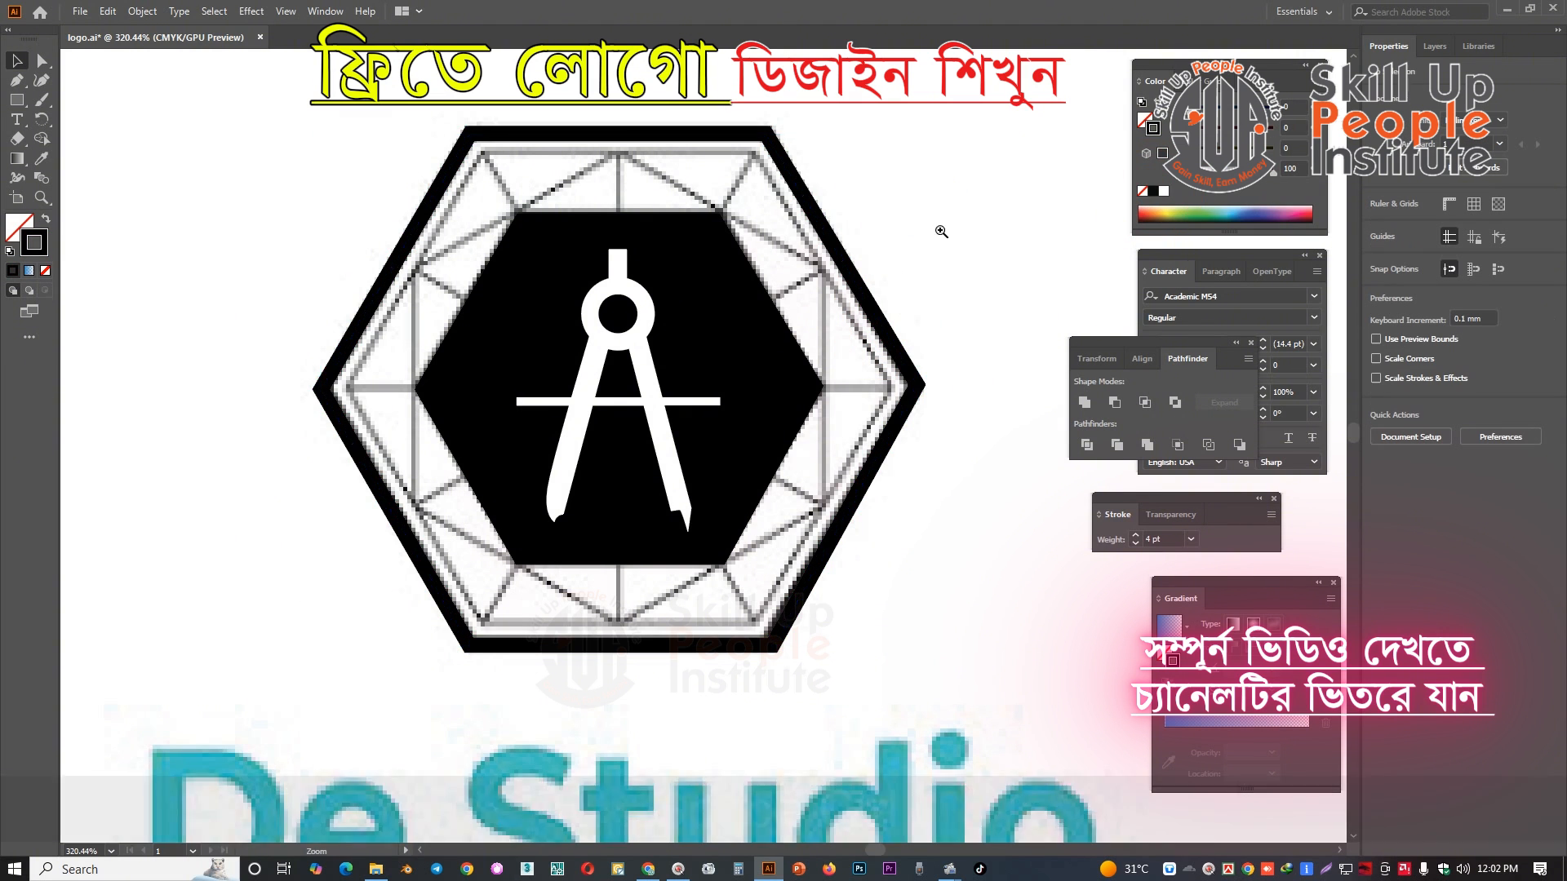
{"action": "left_click_drag", "start_coordinate": [937, 231], "coordinate": [778, 384]}
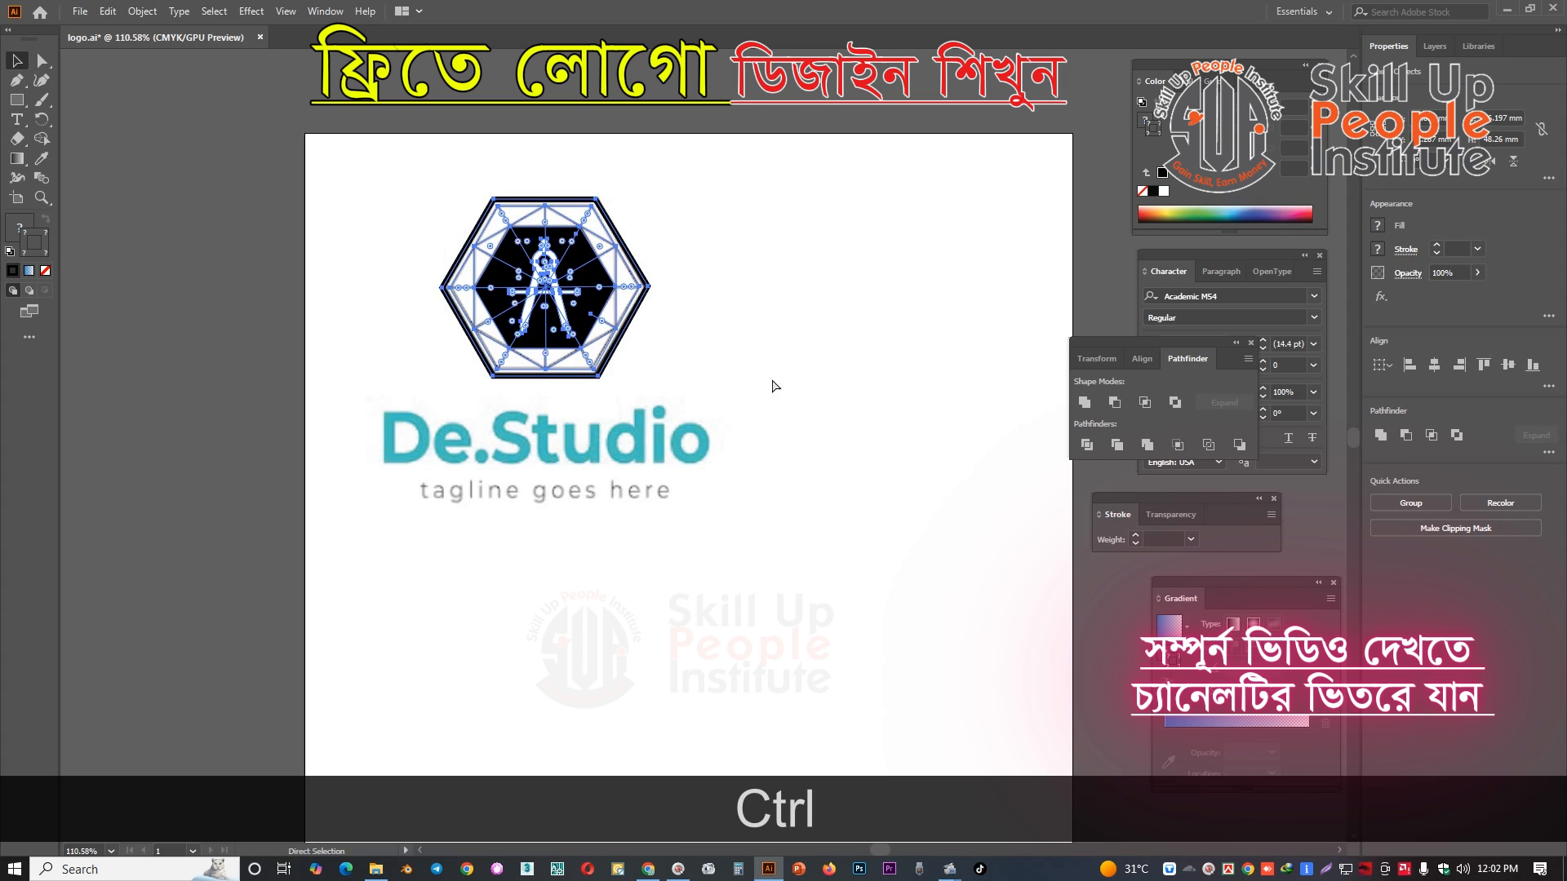
{"action": "left_click_drag", "start_coordinate": [398, 173], "coordinate": [772, 397]}
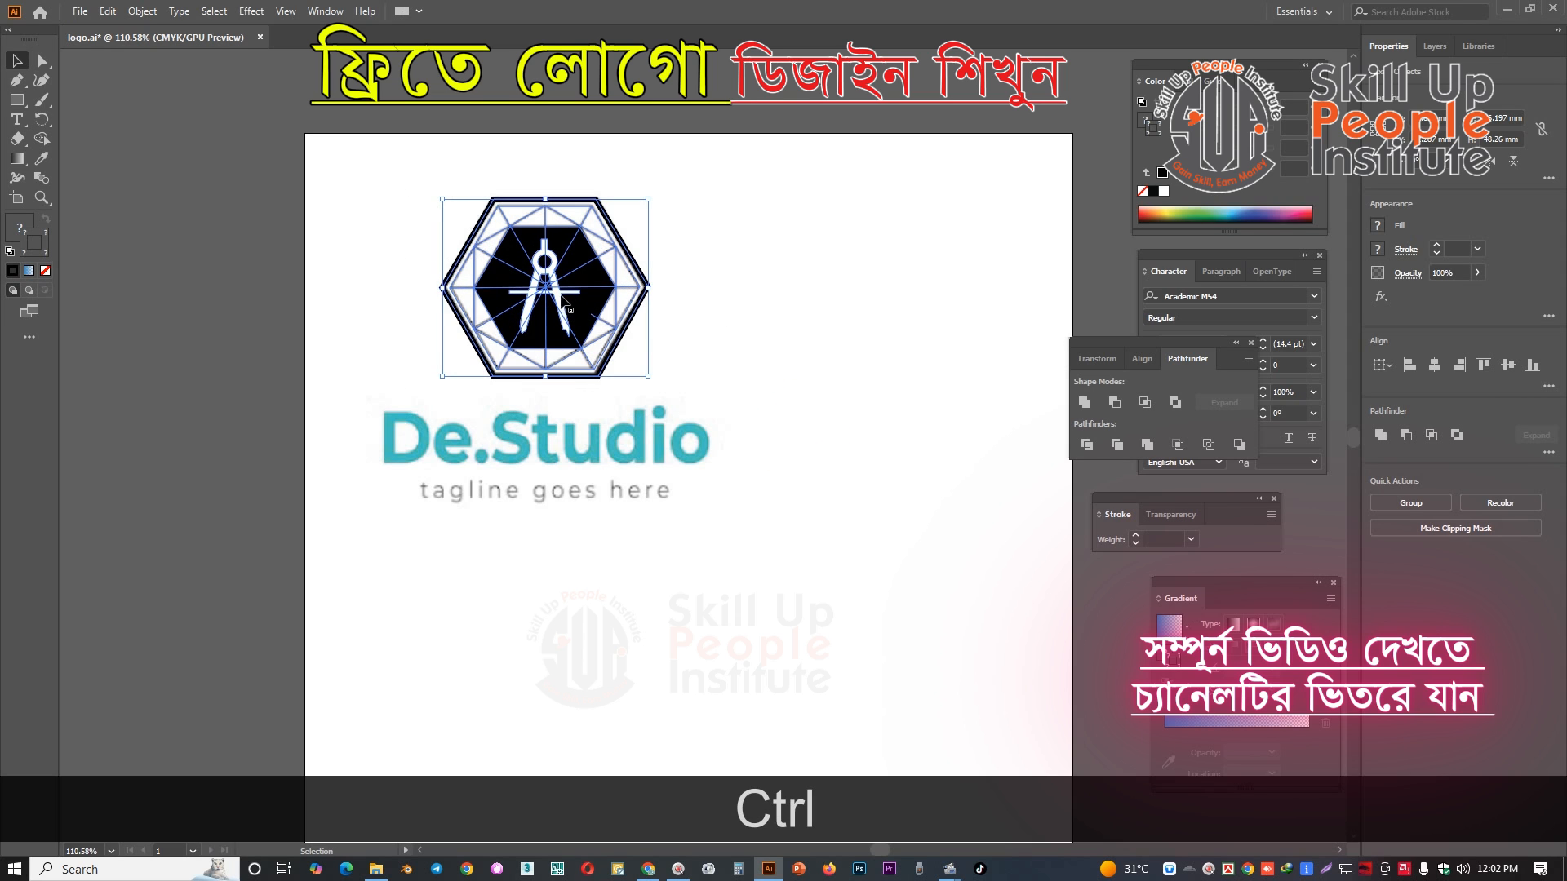
{"action": "left_click_drag", "start_coordinate": [563, 302], "coordinate": [856, 302]}
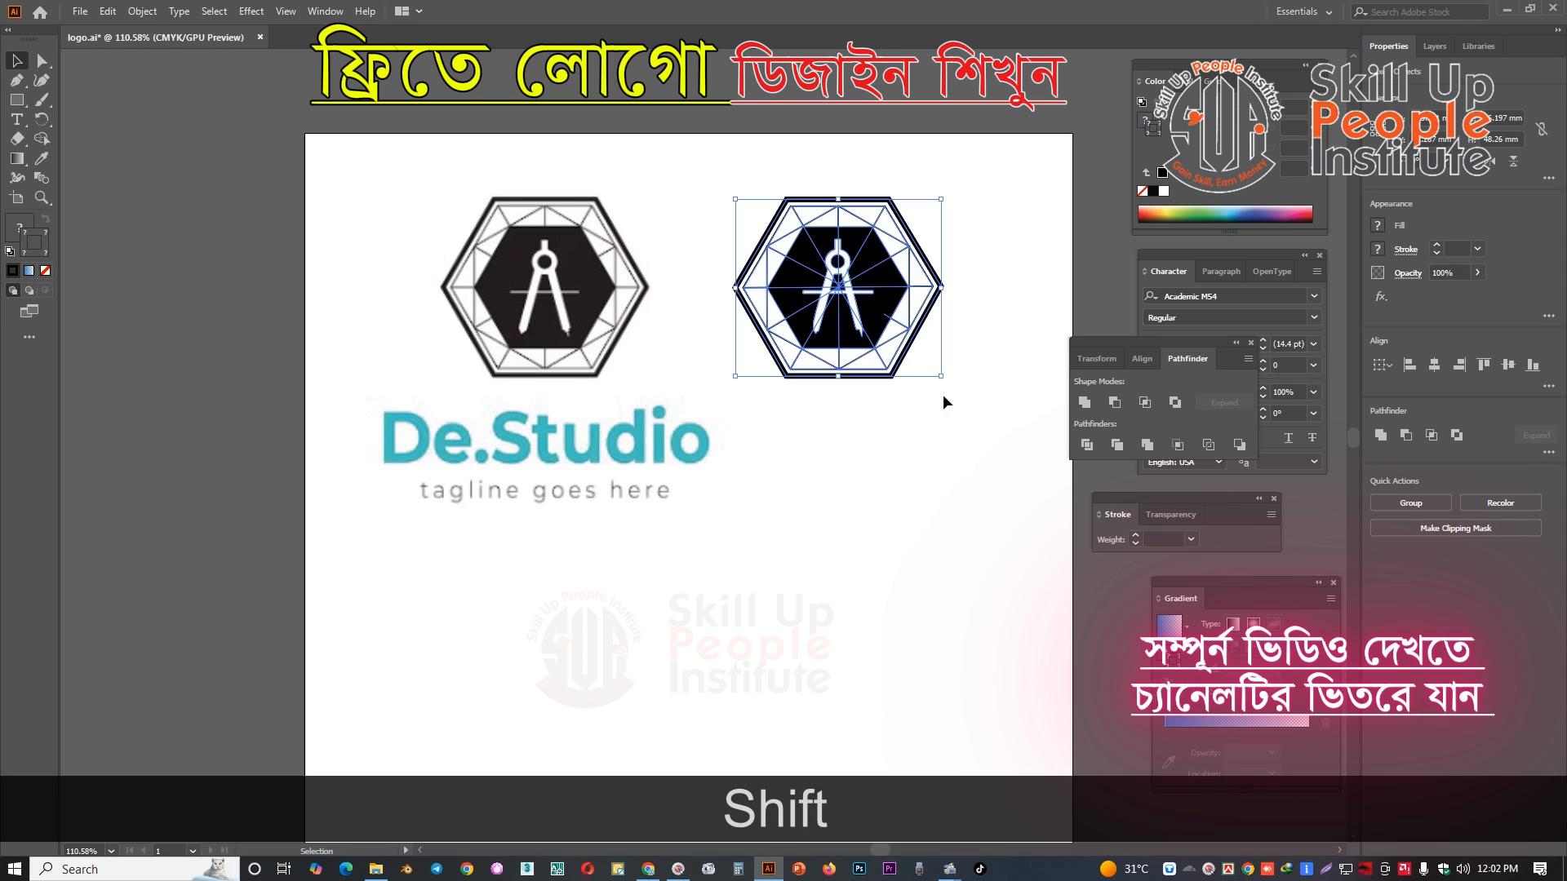
{"action": "left_click_drag", "start_coordinate": [947, 406], "coordinate": [891, 409]}
{"action": "left_click", "coordinate": [891, 409]}
{"action": "left_click_drag", "start_coordinate": [785, 341], "coordinate": [857, 364]}
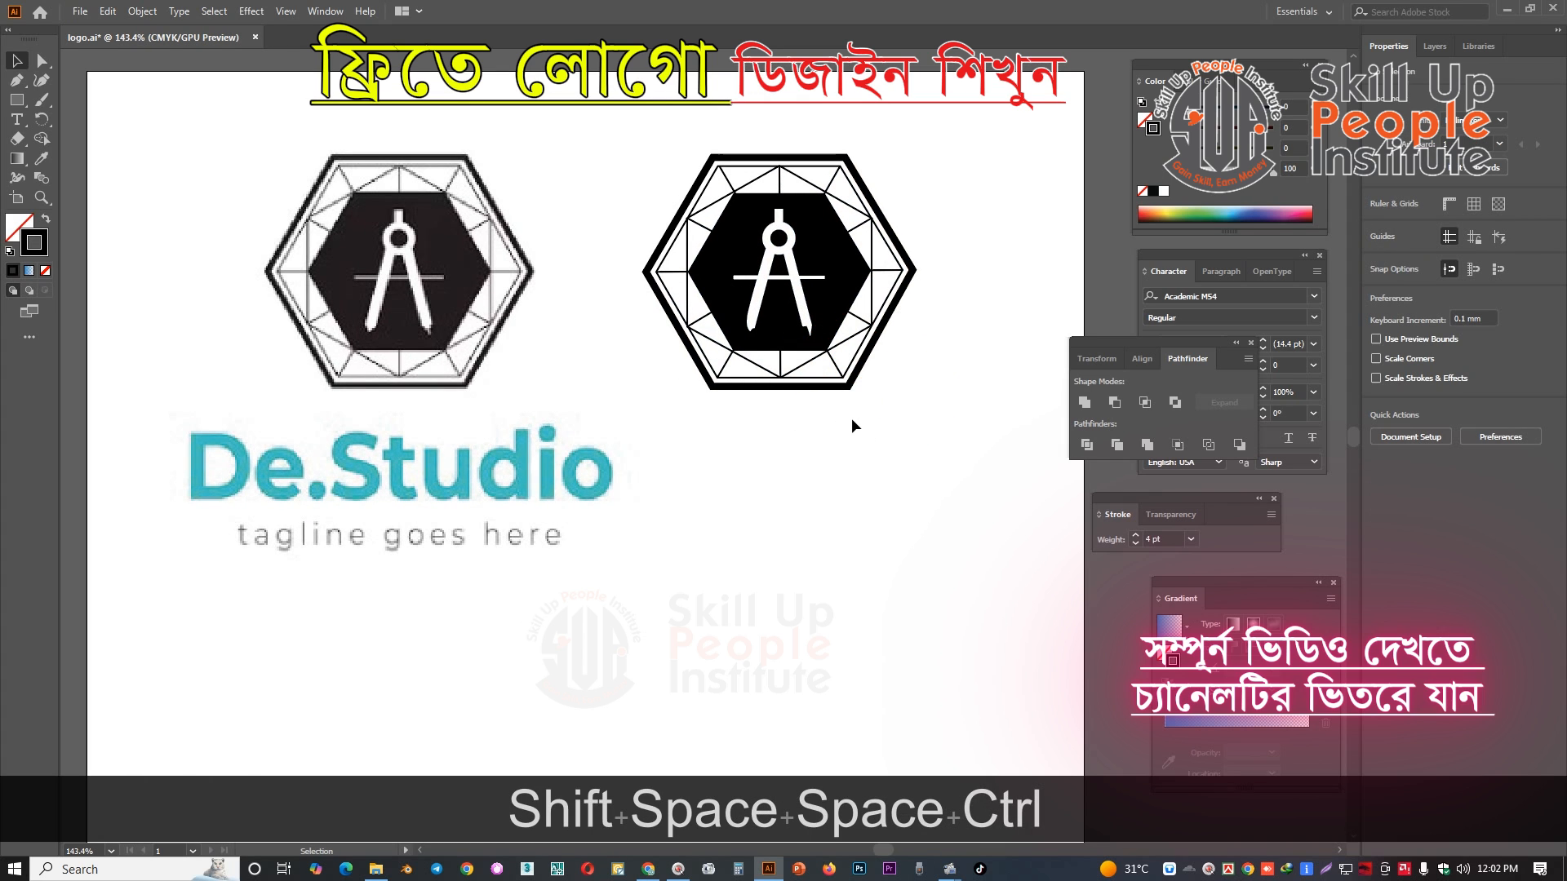
- Add the text "Compass drow" below the traced hexagon logo
{"action": "key", "text": "space"}
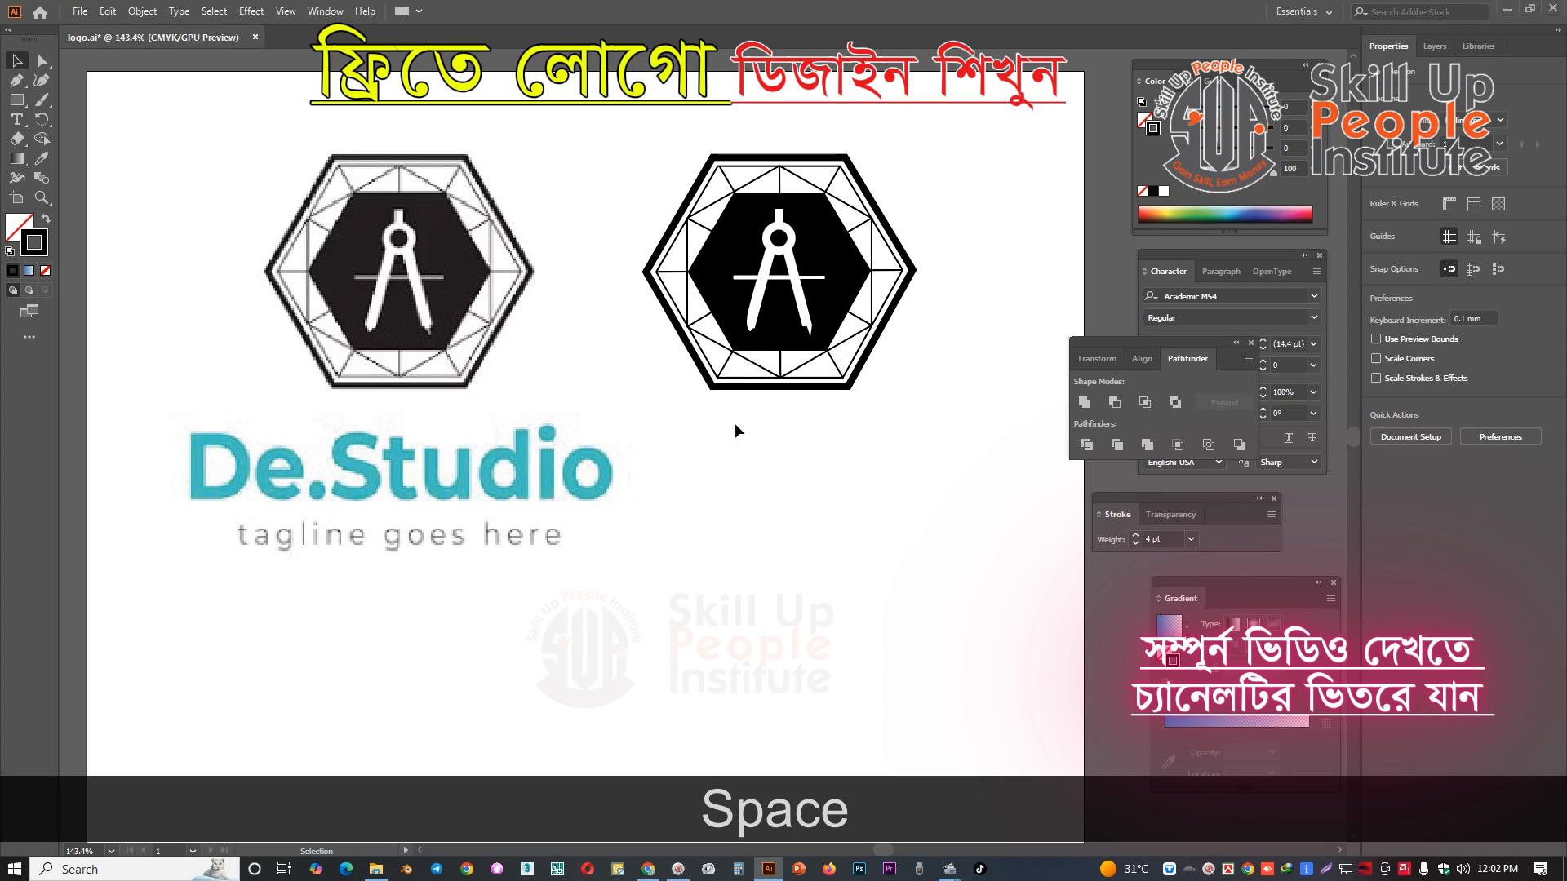
{"action": "key", "text": "space"}
{"action": "left_click_drag", "start_coordinate": [797, 439], "coordinate": [800, 426]}
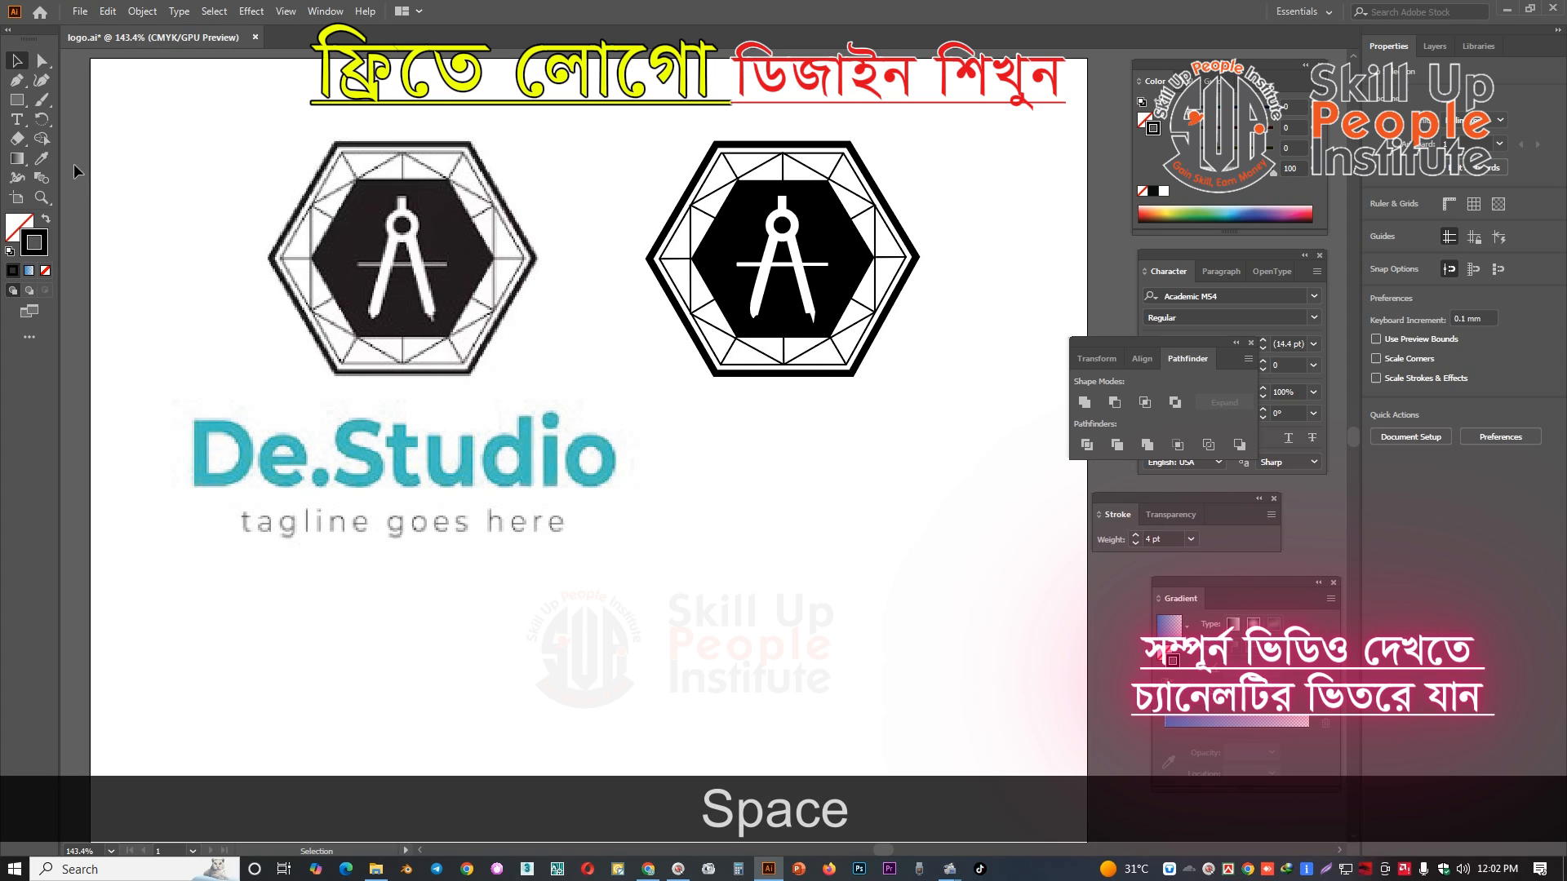
{"action": "left_click", "coordinate": [16, 119]}
{"action": "left_click", "coordinate": [701, 445]}
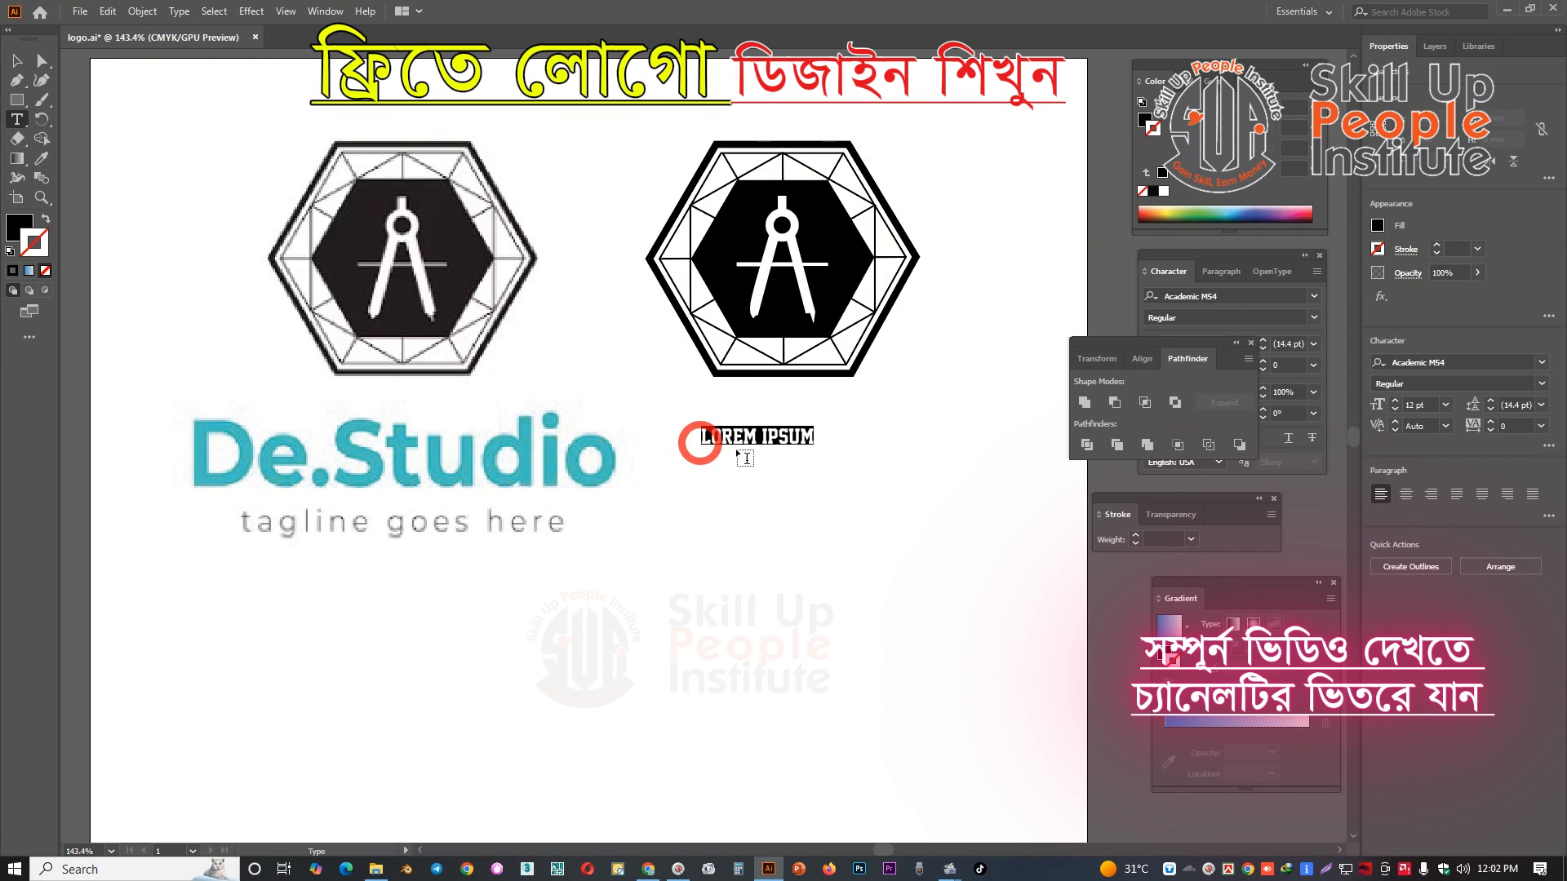
{"action": "key", "text": "Caps_Lock"}
{"action": "type", "text": "C"}
{"action": "key", "text": "Caps_Lock"}
{"action": "type", "text": "om"}
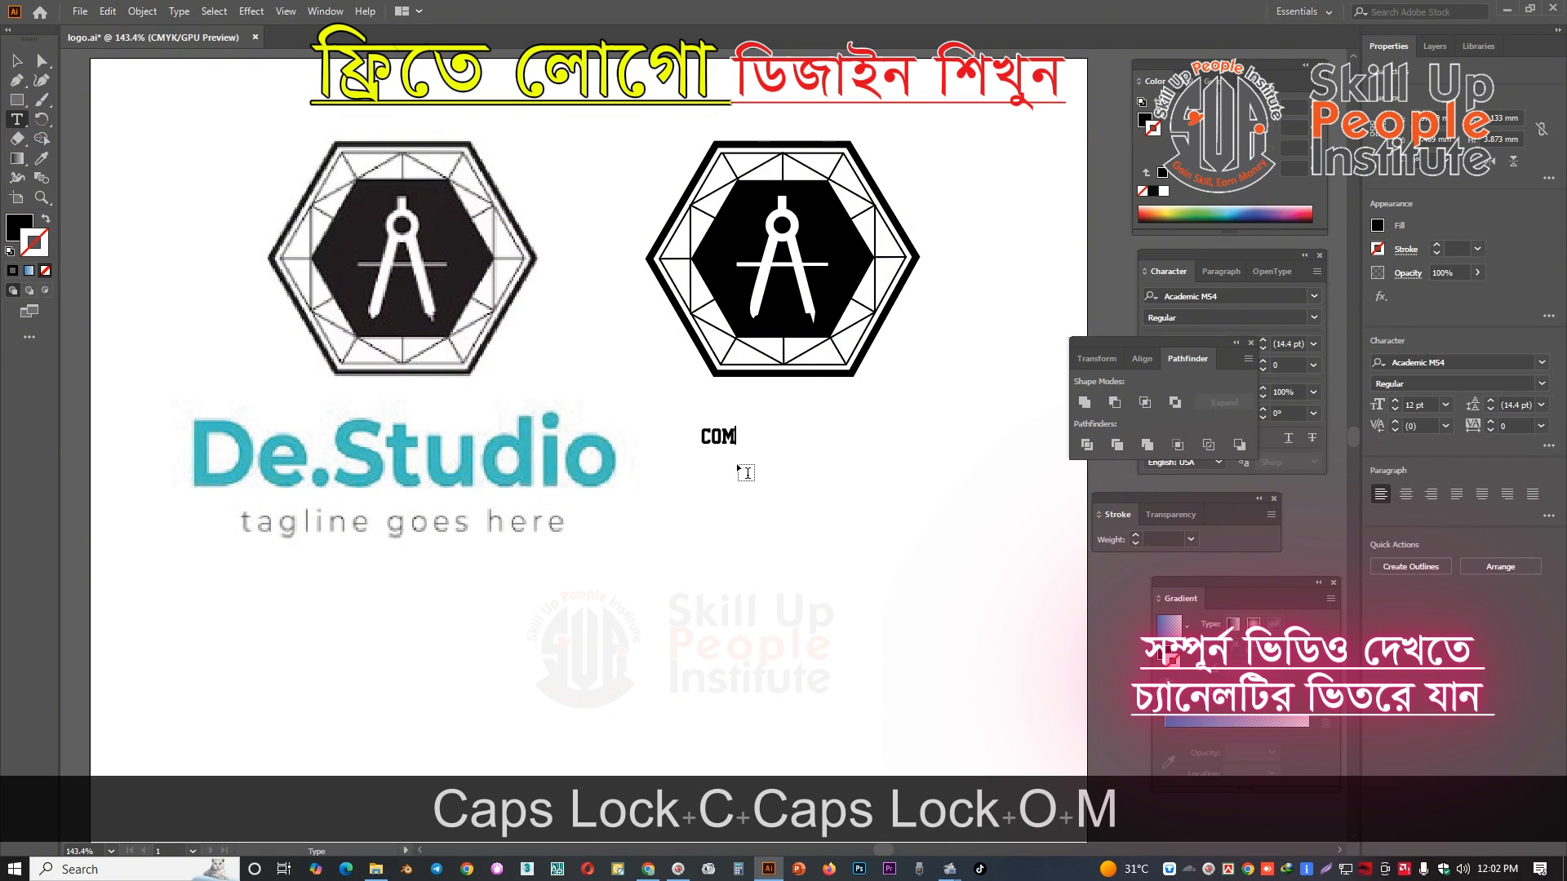
{"action": "type", "text": "pass"}
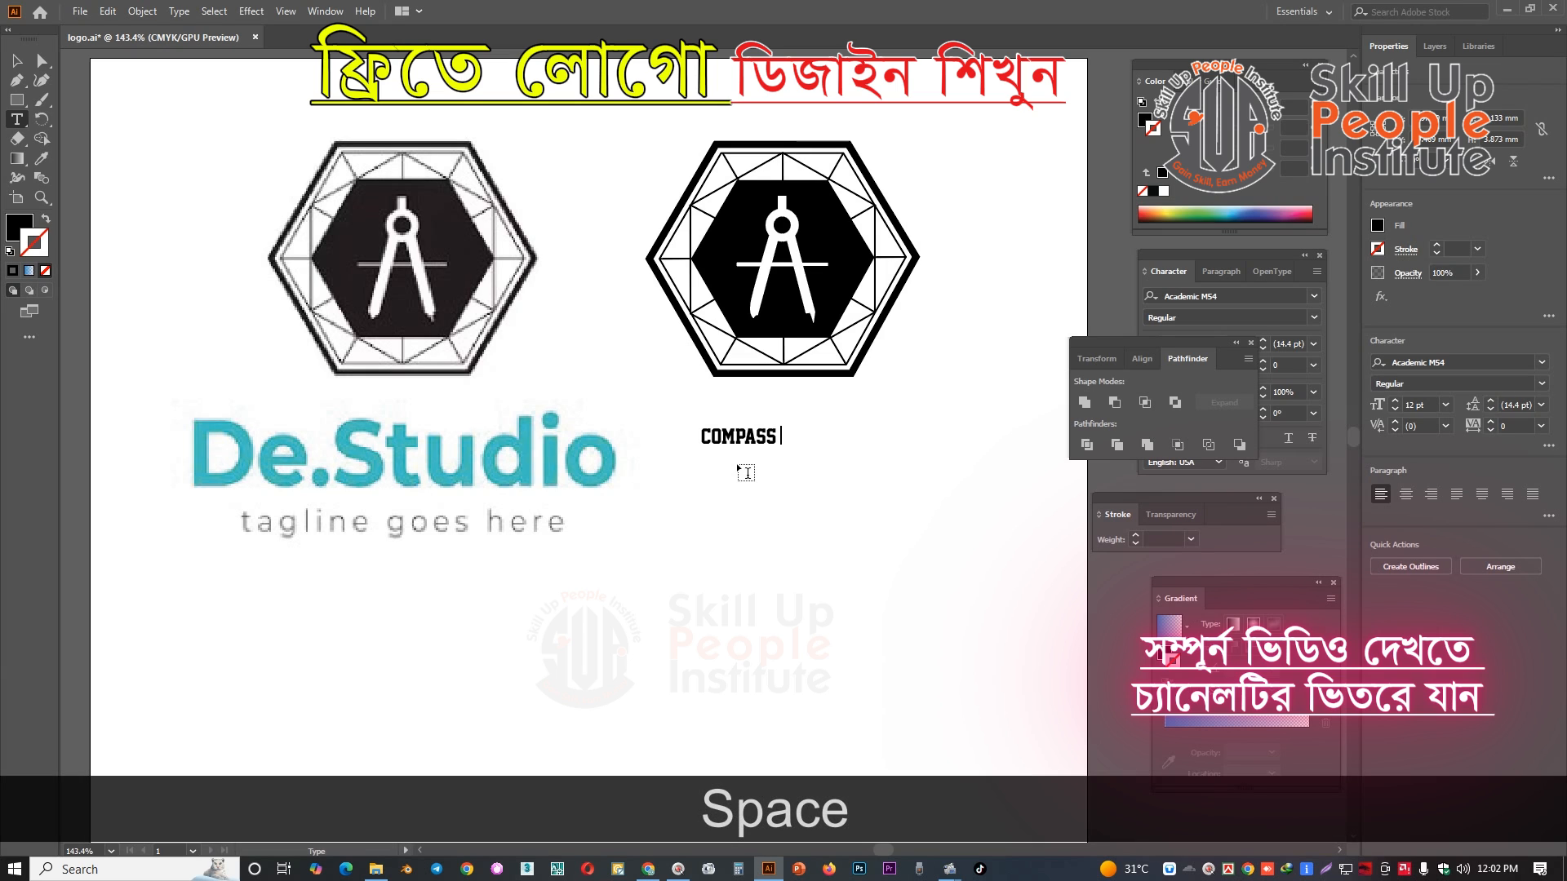
{"action": "type", "text": " dro"}
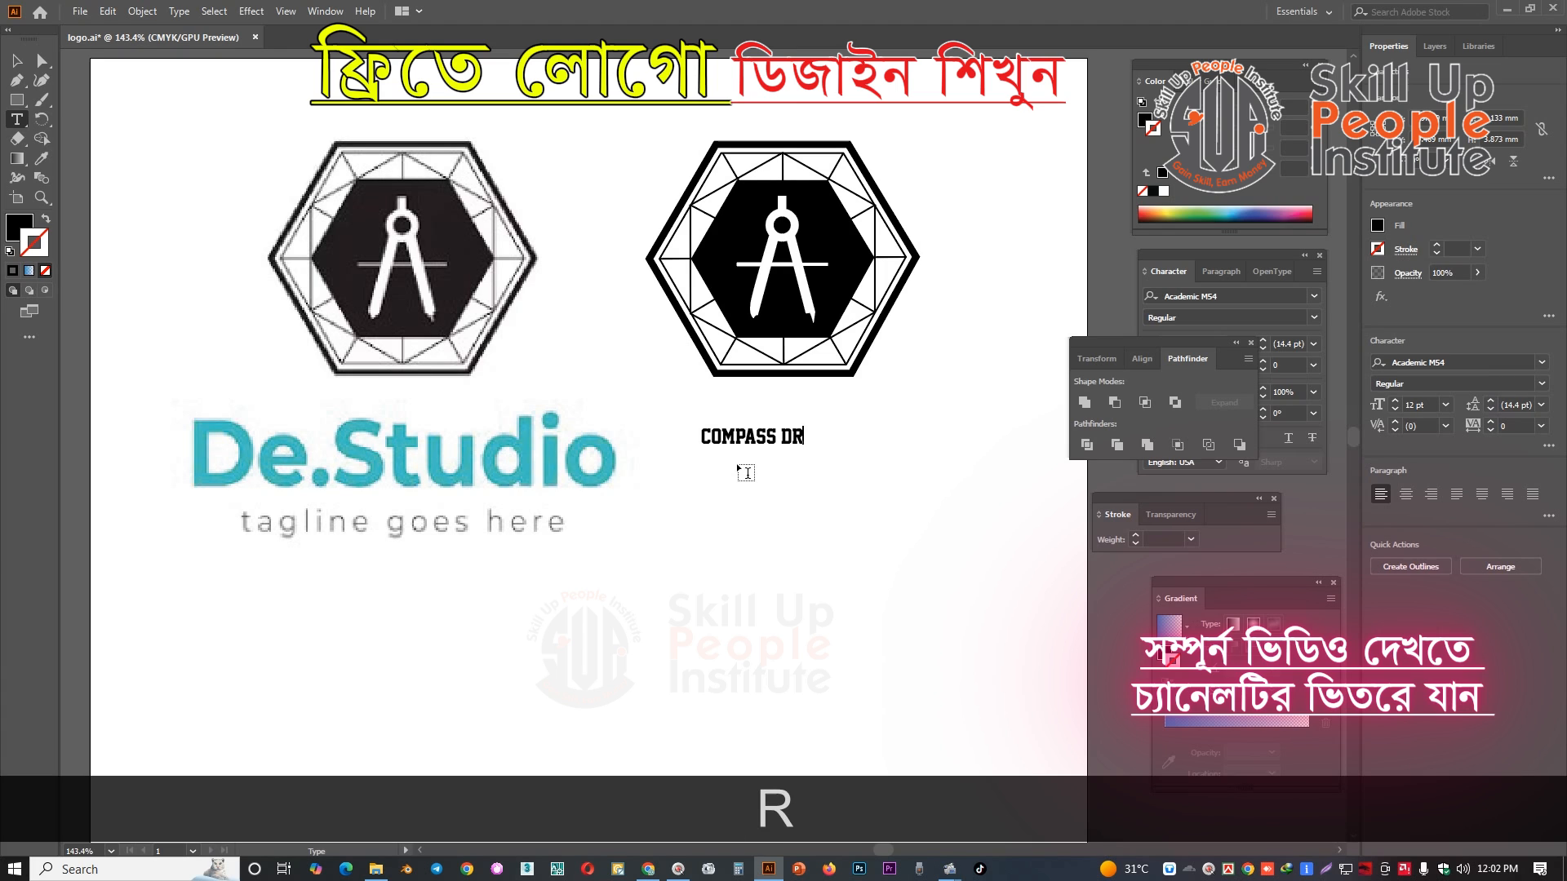
{"action": "type", "text": "w"}
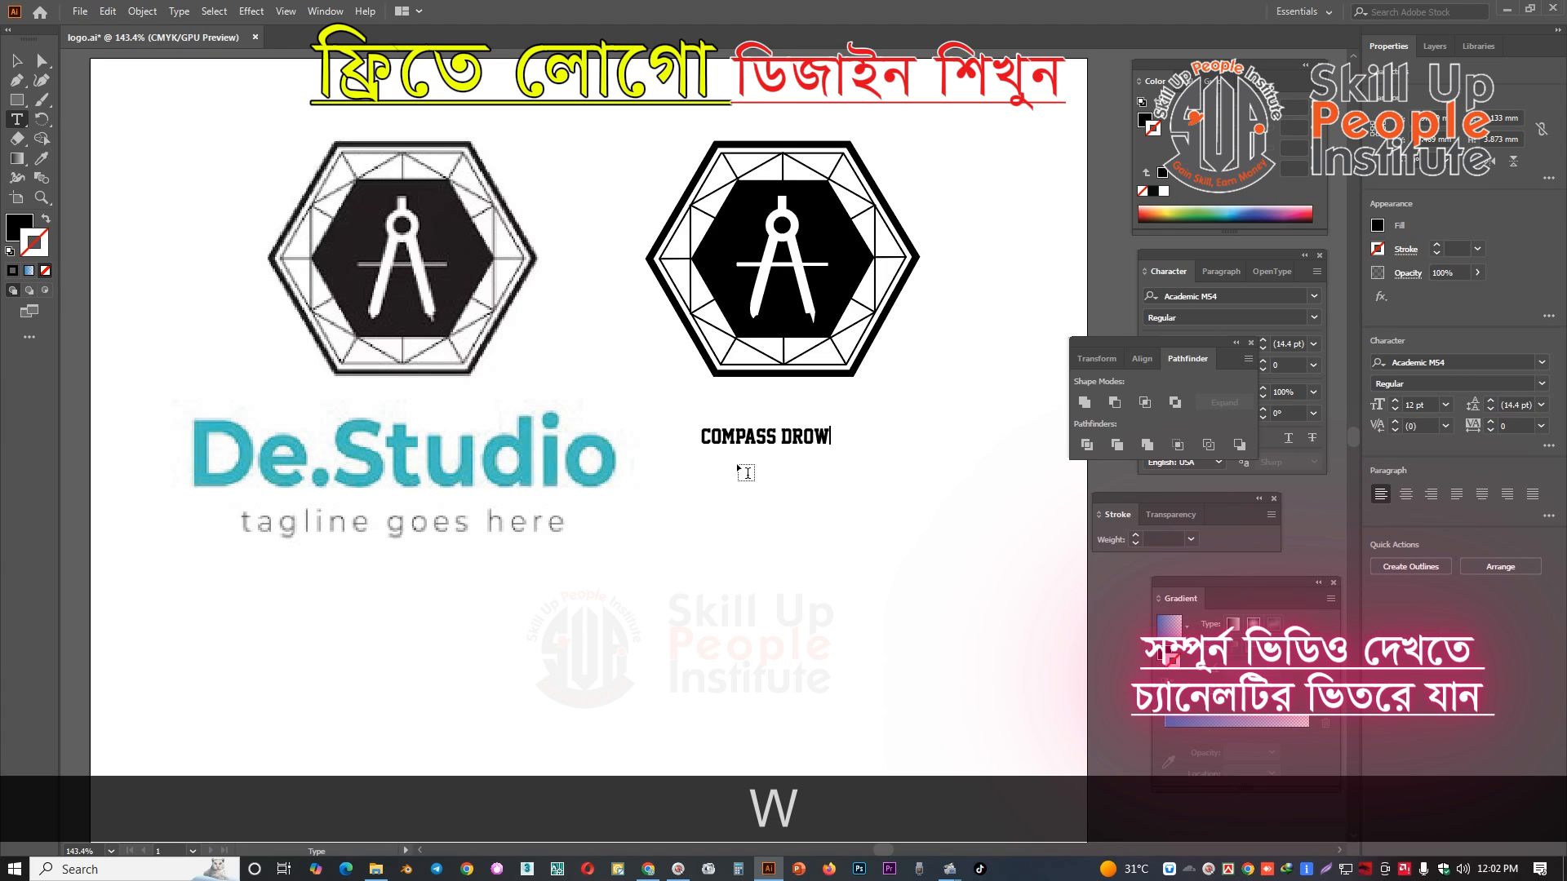
{"action": "left_click", "coordinate": [16, 60]}
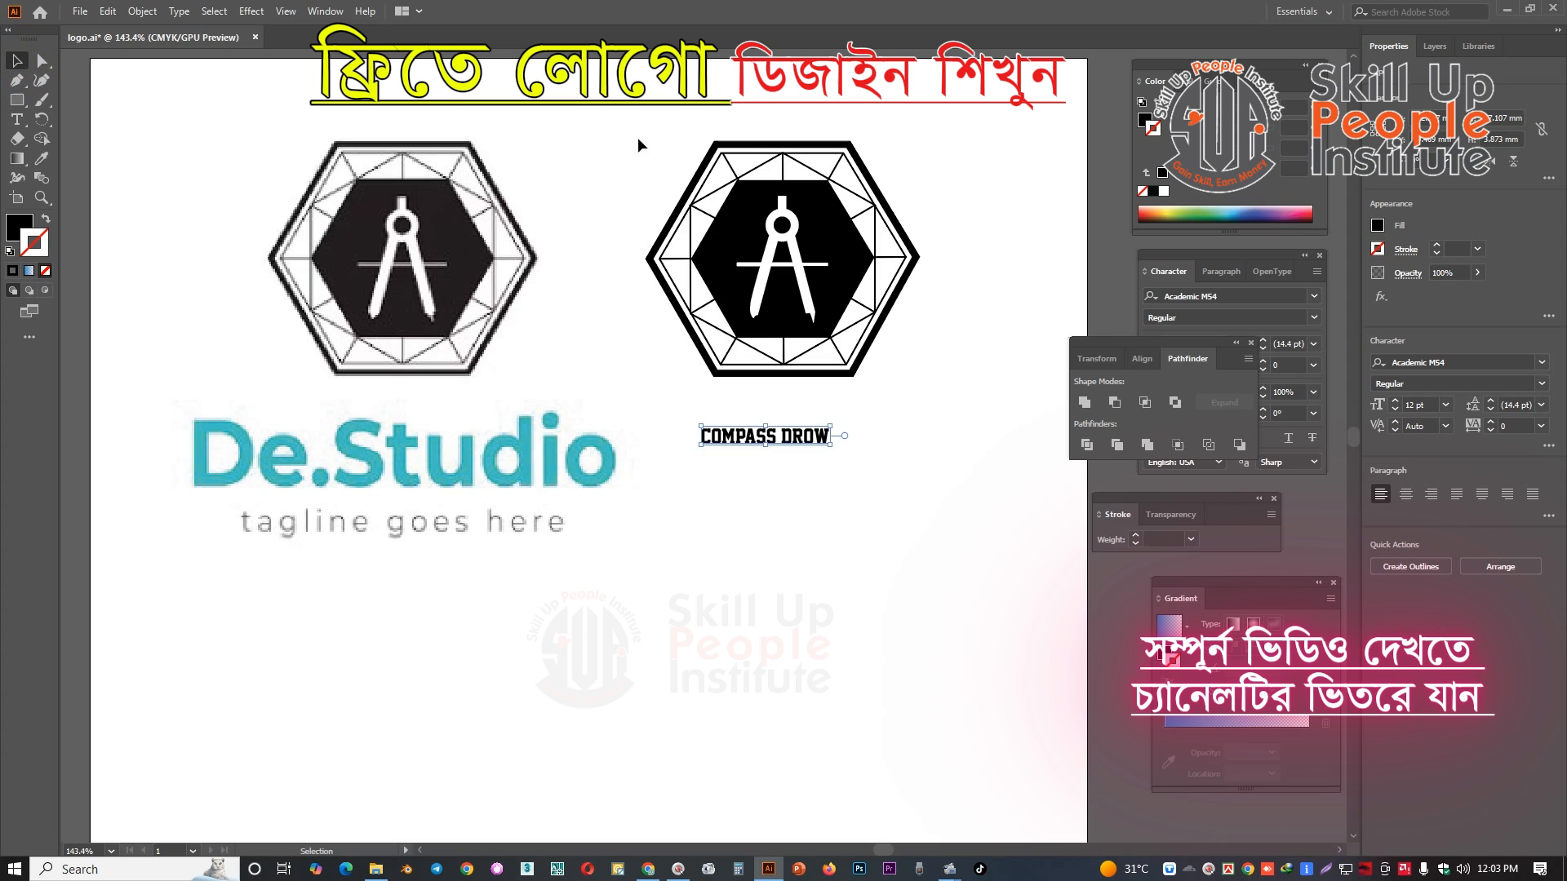
- Place a copy of the traced hexagon logo outside the artboard, beyond its upper-right corner
{"action": "left_click_drag", "start_coordinate": [629, 115], "coordinate": [966, 339]}
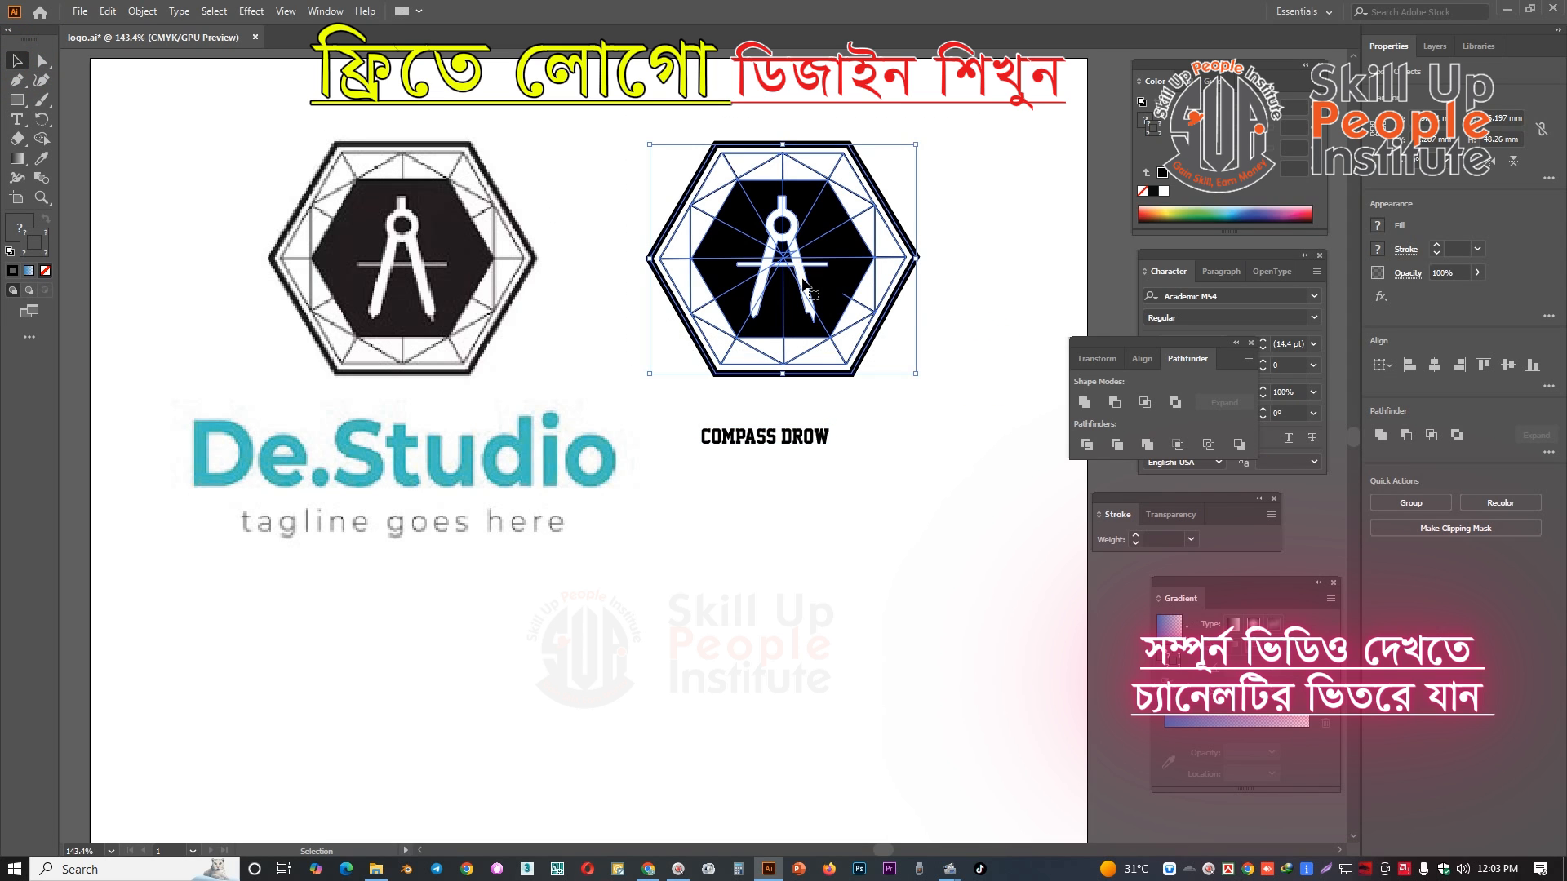
{"action": "left_click_drag", "start_coordinate": [798, 275], "coordinate": [1038, 141], "text": "ctrl"}
{"action": "left_click_drag", "start_coordinate": [679, 270], "coordinate": [719, 271], "text": "ctrl"}
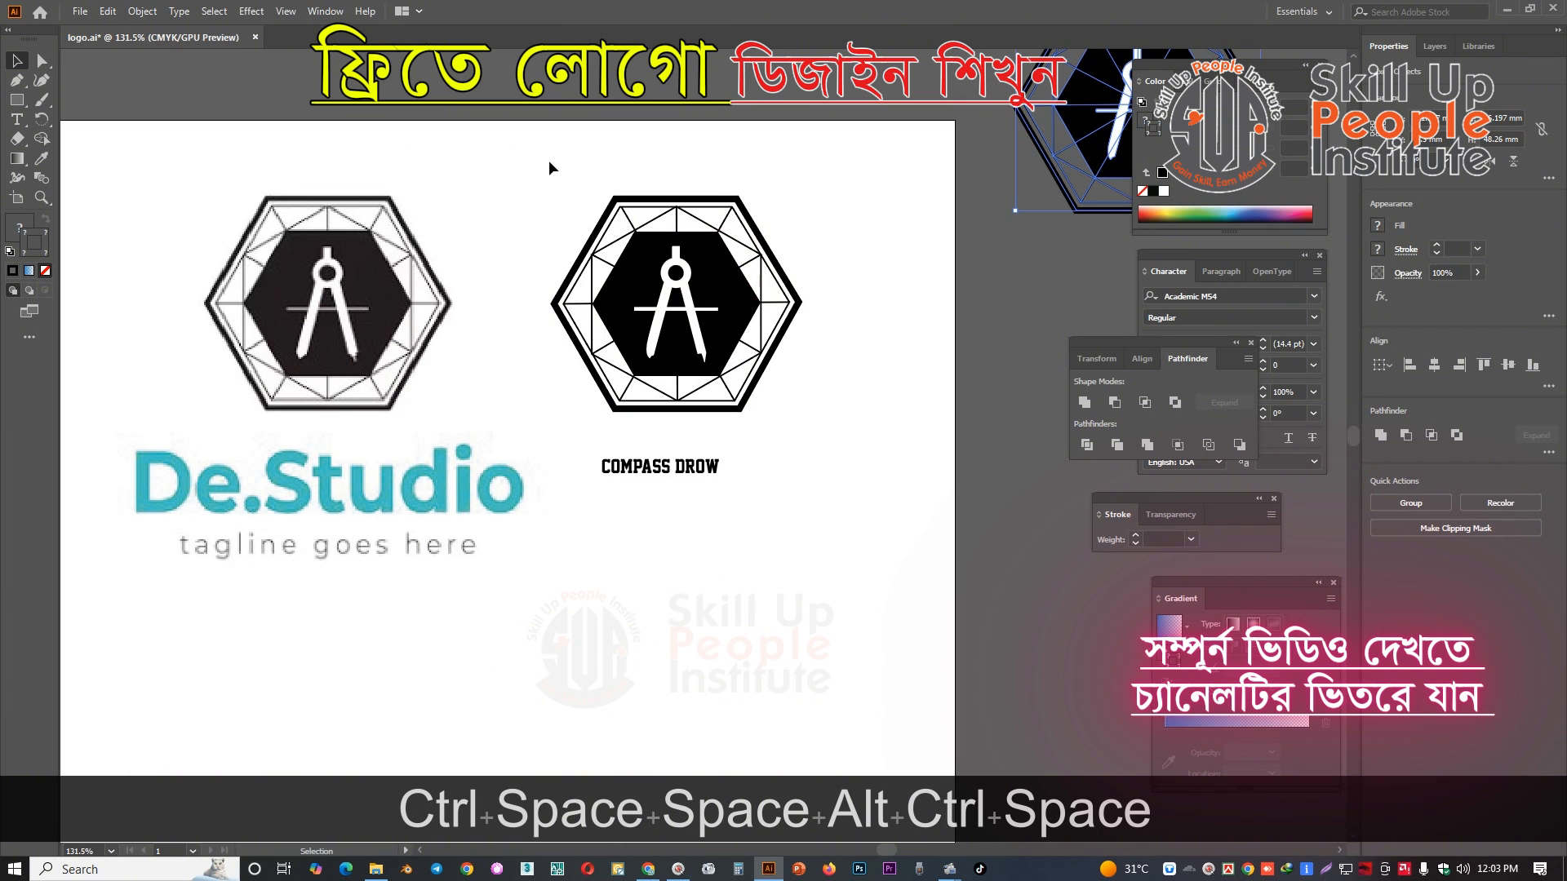
- Expand the fills and strokes of the traced hexagon logo beside the reference
{"action": "left_click_drag", "start_coordinate": [549, 163], "coordinate": [847, 413]}
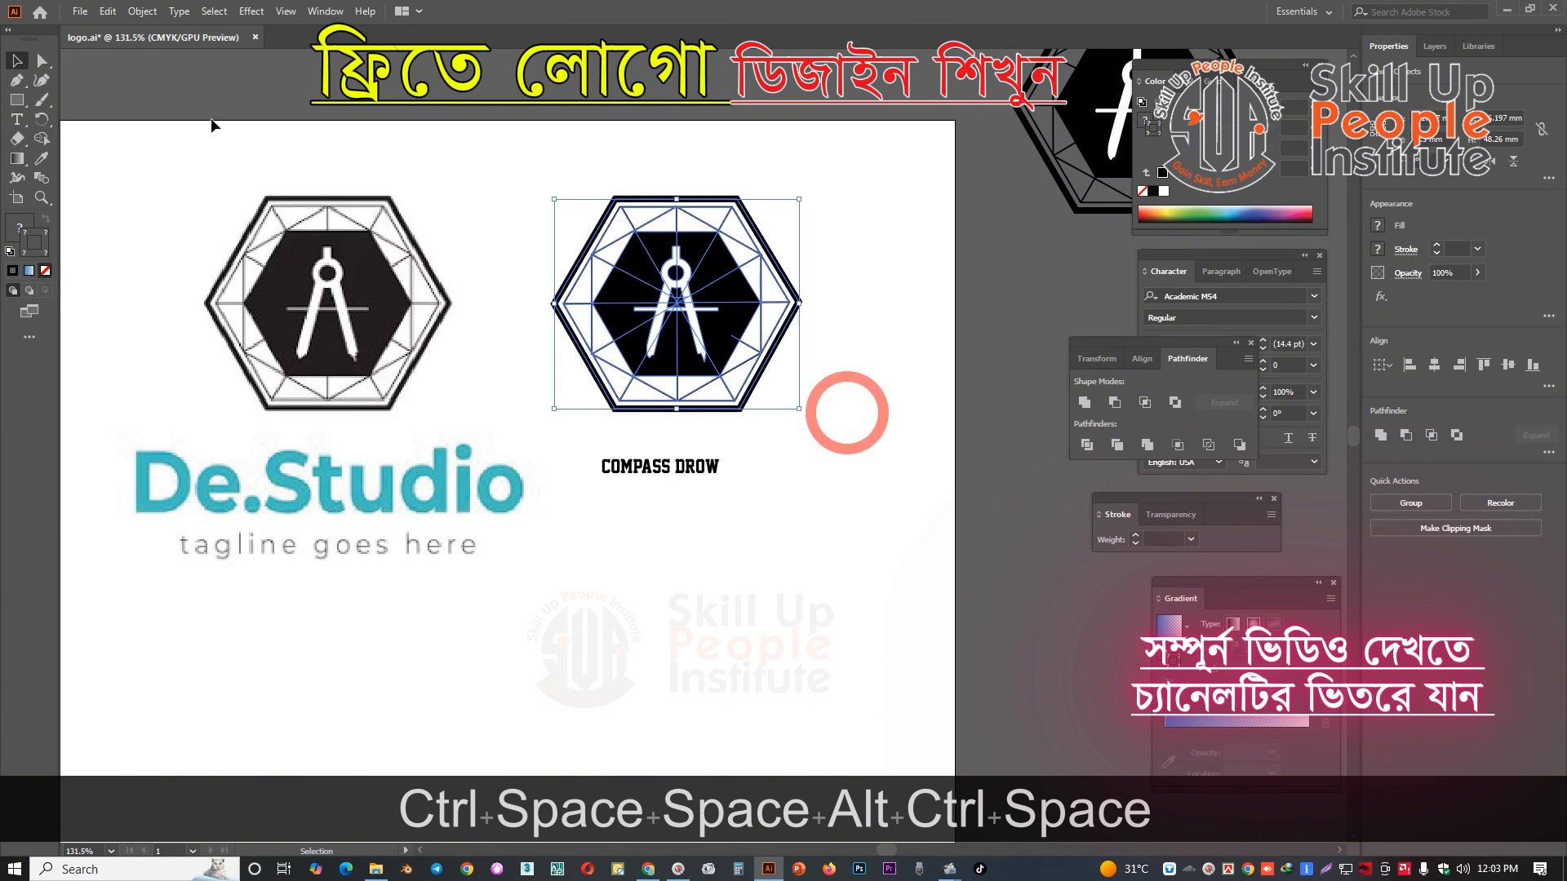
{"action": "left_click", "coordinate": [142, 11]}
{"action": "left_click", "coordinate": [173, 202]}
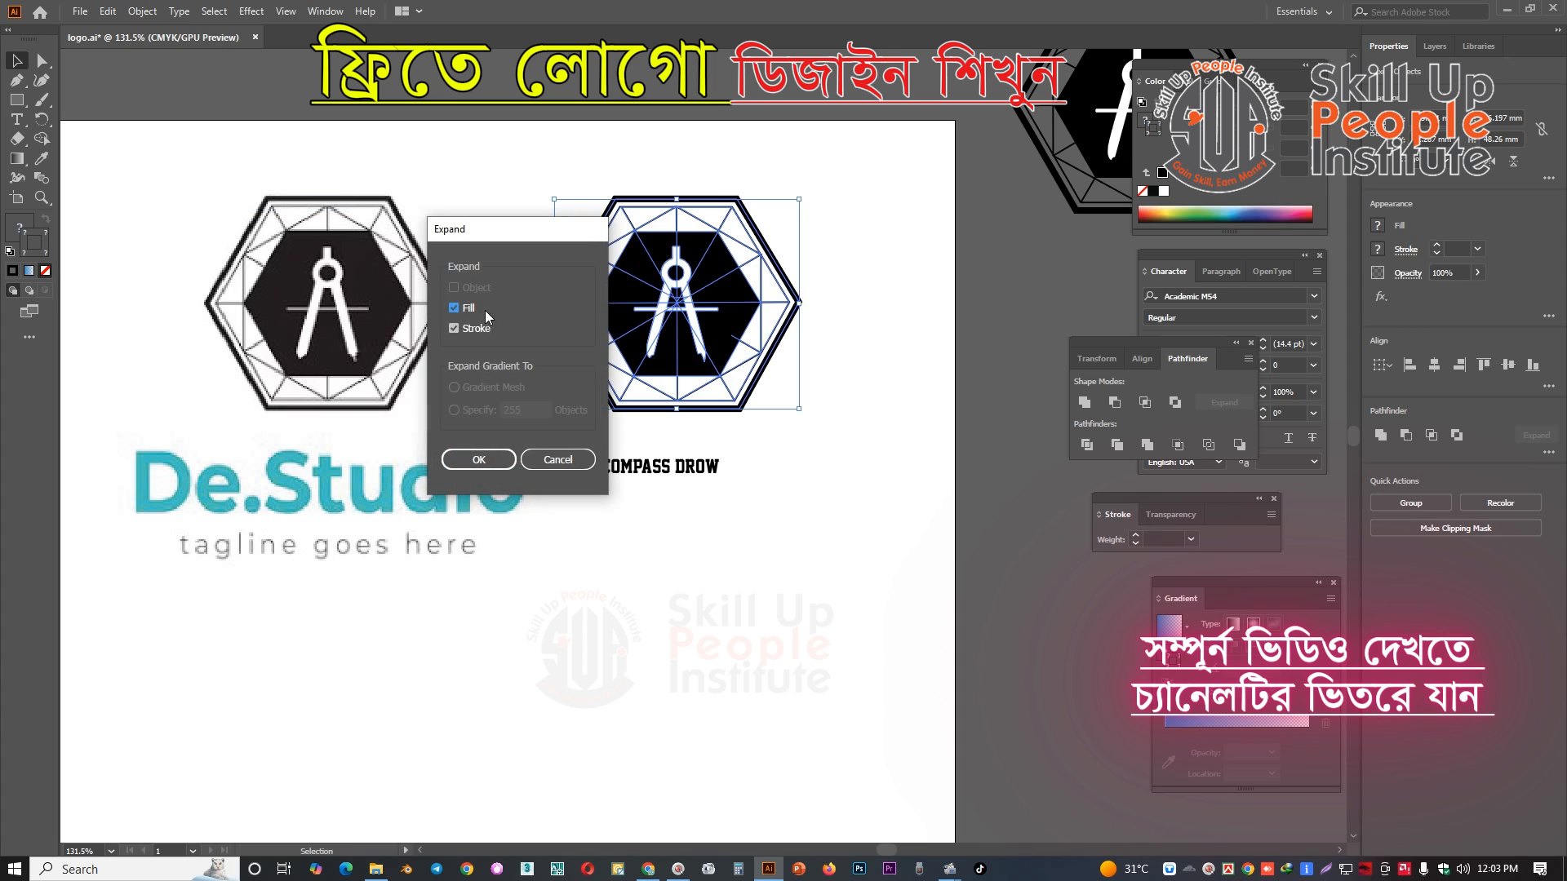
{"action": "left_click", "coordinate": [479, 460]}
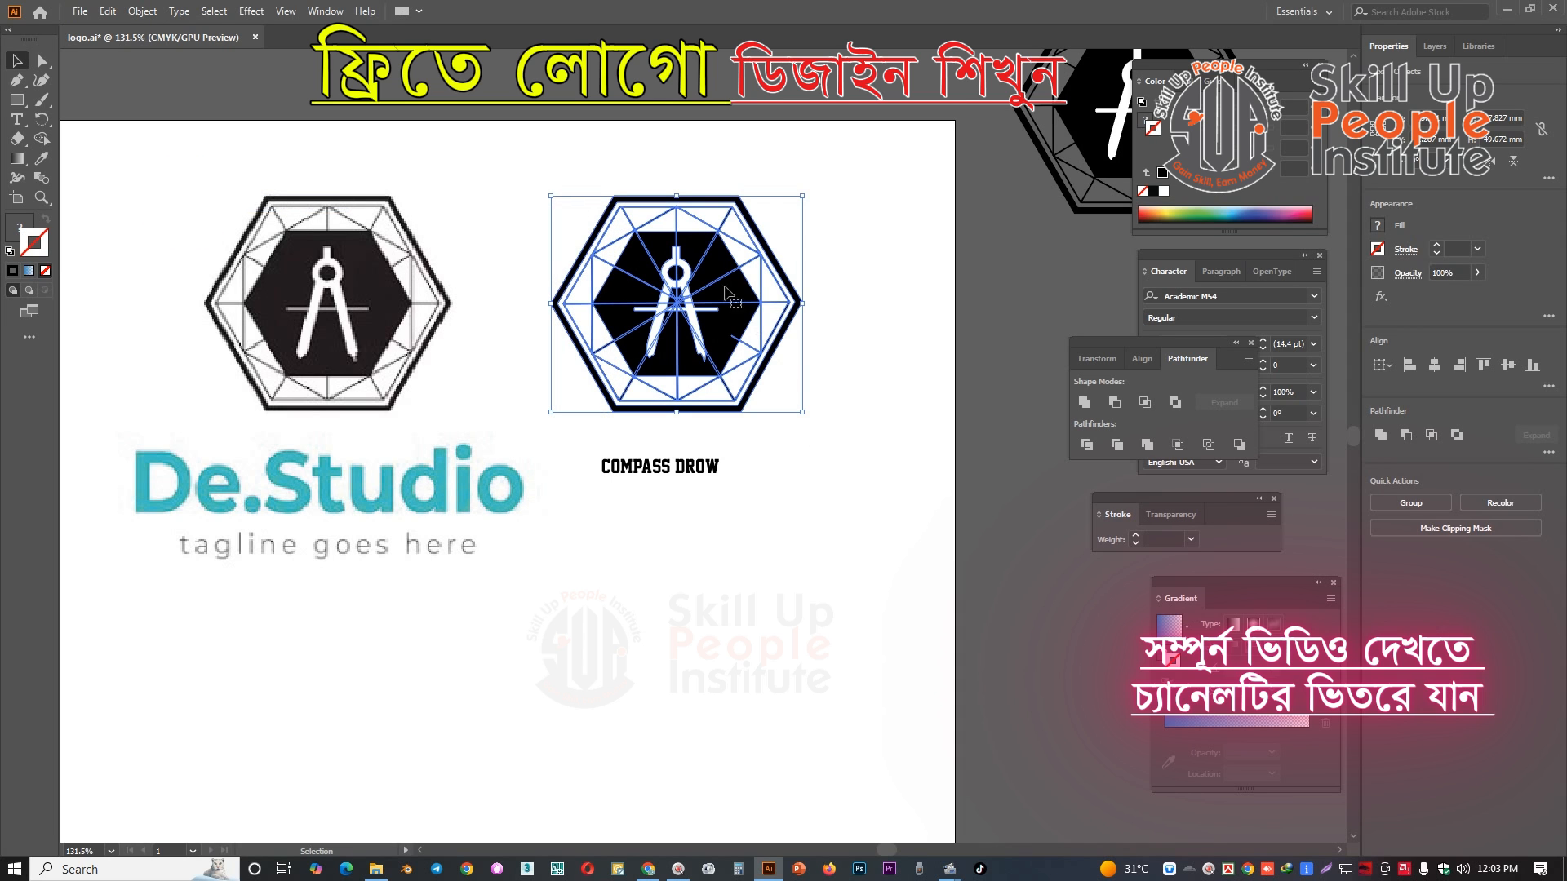
- Group the expanded hexagon logo and scale it down to sit just above the "Compass drow" text
{"action": "left_click_drag", "start_coordinate": [678, 201], "coordinate": [680, 355]}
{"action": "key", "text": "ctrl+g"}
{"action": "left_click_drag", "start_coordinate": [685, 466], "coordinate": [841, 441]}
{"action": "key", "text": "ctrl+space"}
{"action": "left_click", "coordinate": [938, 480]}
{"action": "left_click_drag", "start_coordinate": [758, 408], "coordinate": [648, 414]}
- Insert extra spaces between COMPASS and DROW to open a wide gap for the icon
{"action": "left_click", "coordinate": [662, 437]}
{"action": "double_click", "coordinate": [657, 430]}
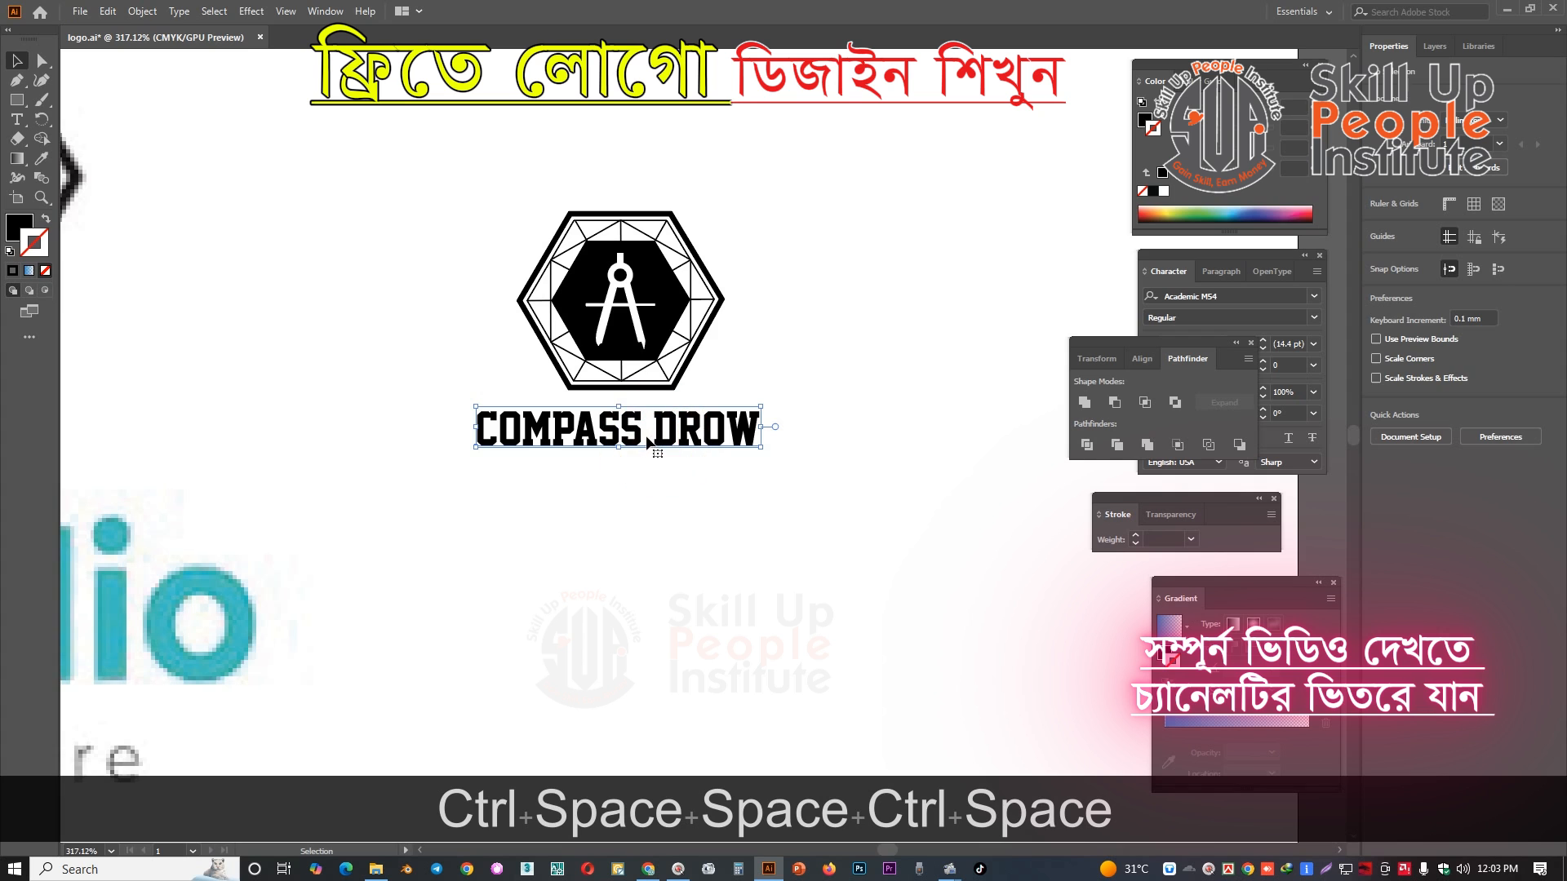
{"action": "double_click", "coordinate": [657, 430]}
{"action": "left_click", "coordinate": [656, 430]}
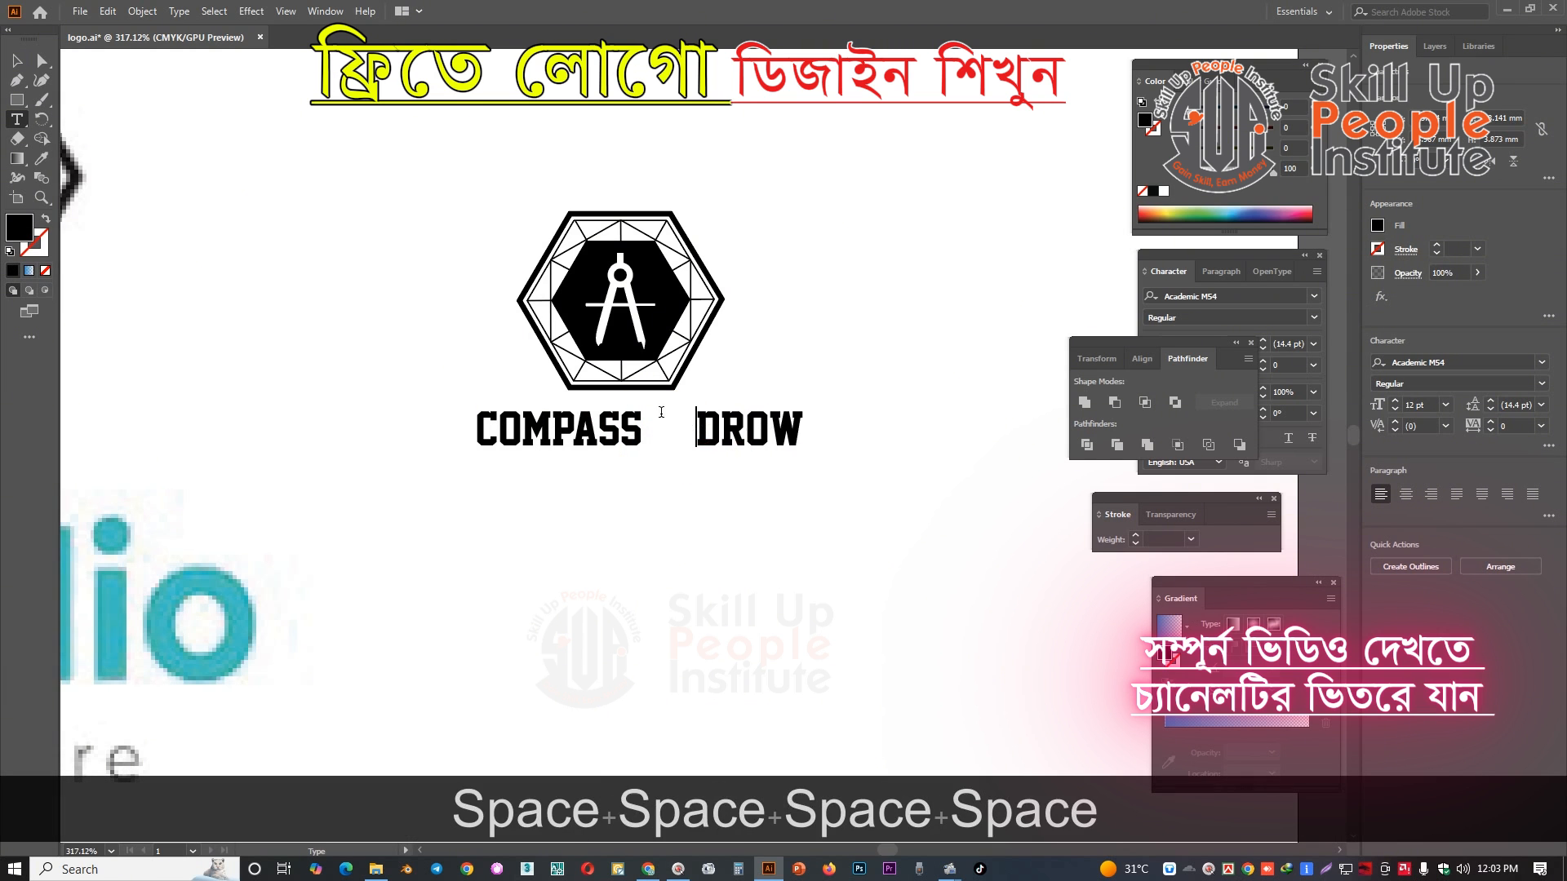
{"action": "left_click", "coordinate": [18, 61]}
- Shrink the hexagon logo and place it in the gap between COMPASS and DROW, vertically centred on the text
{"action": "left_click", "coordinate": [622, 221]}
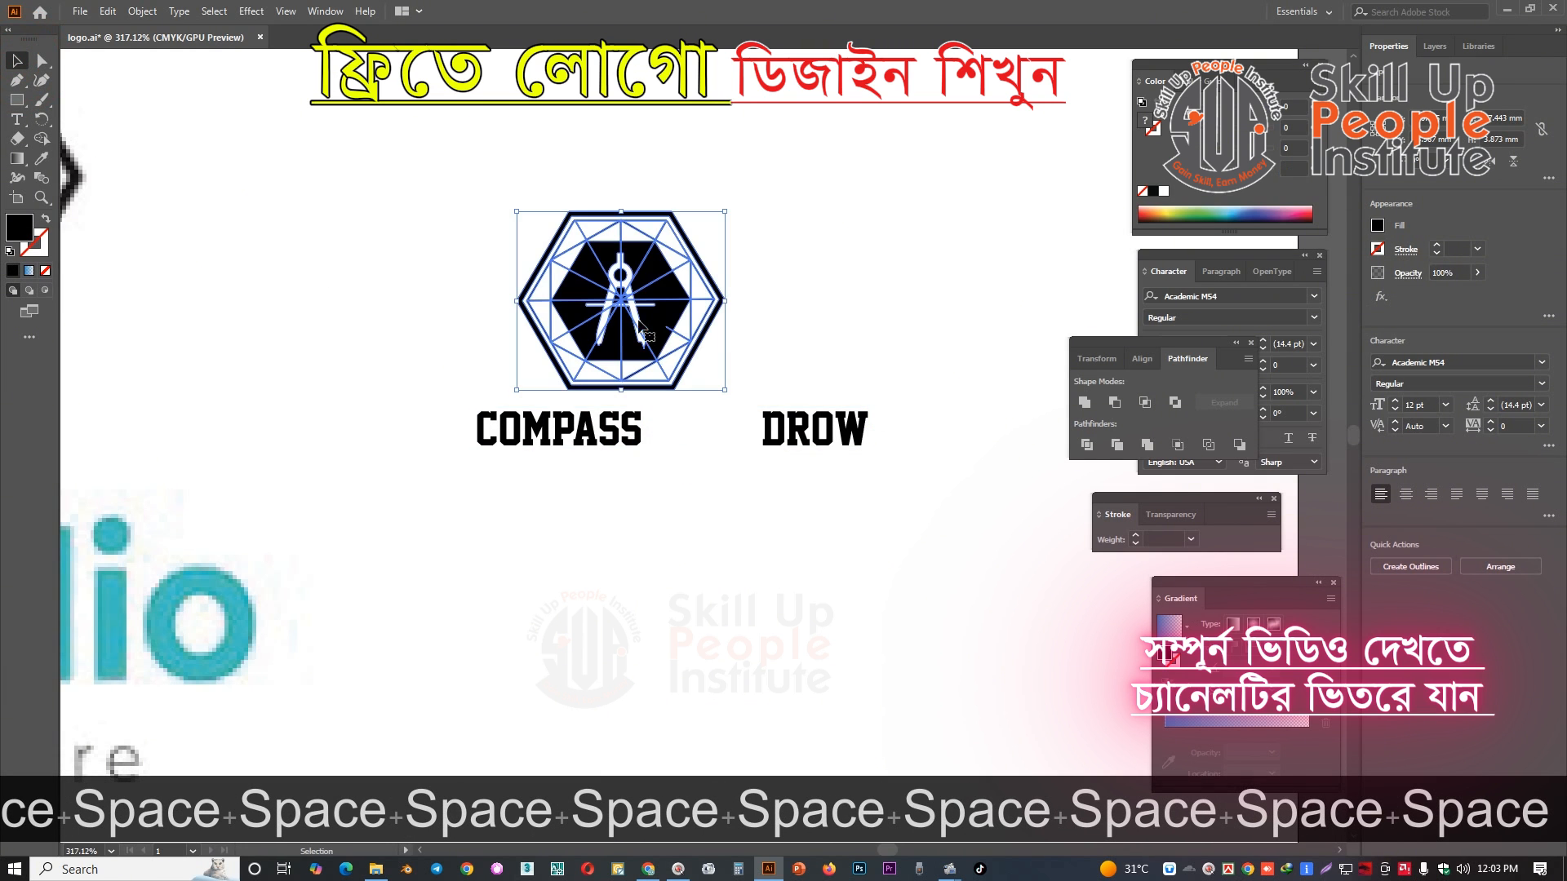
{"action": "left_click_drag", "start_coordinate": [621, 221], "coordinate": [698, 377]}
{"action": "left_click_drag", "start_coordinate": [665, 475], "coordinate": [729, 475]}
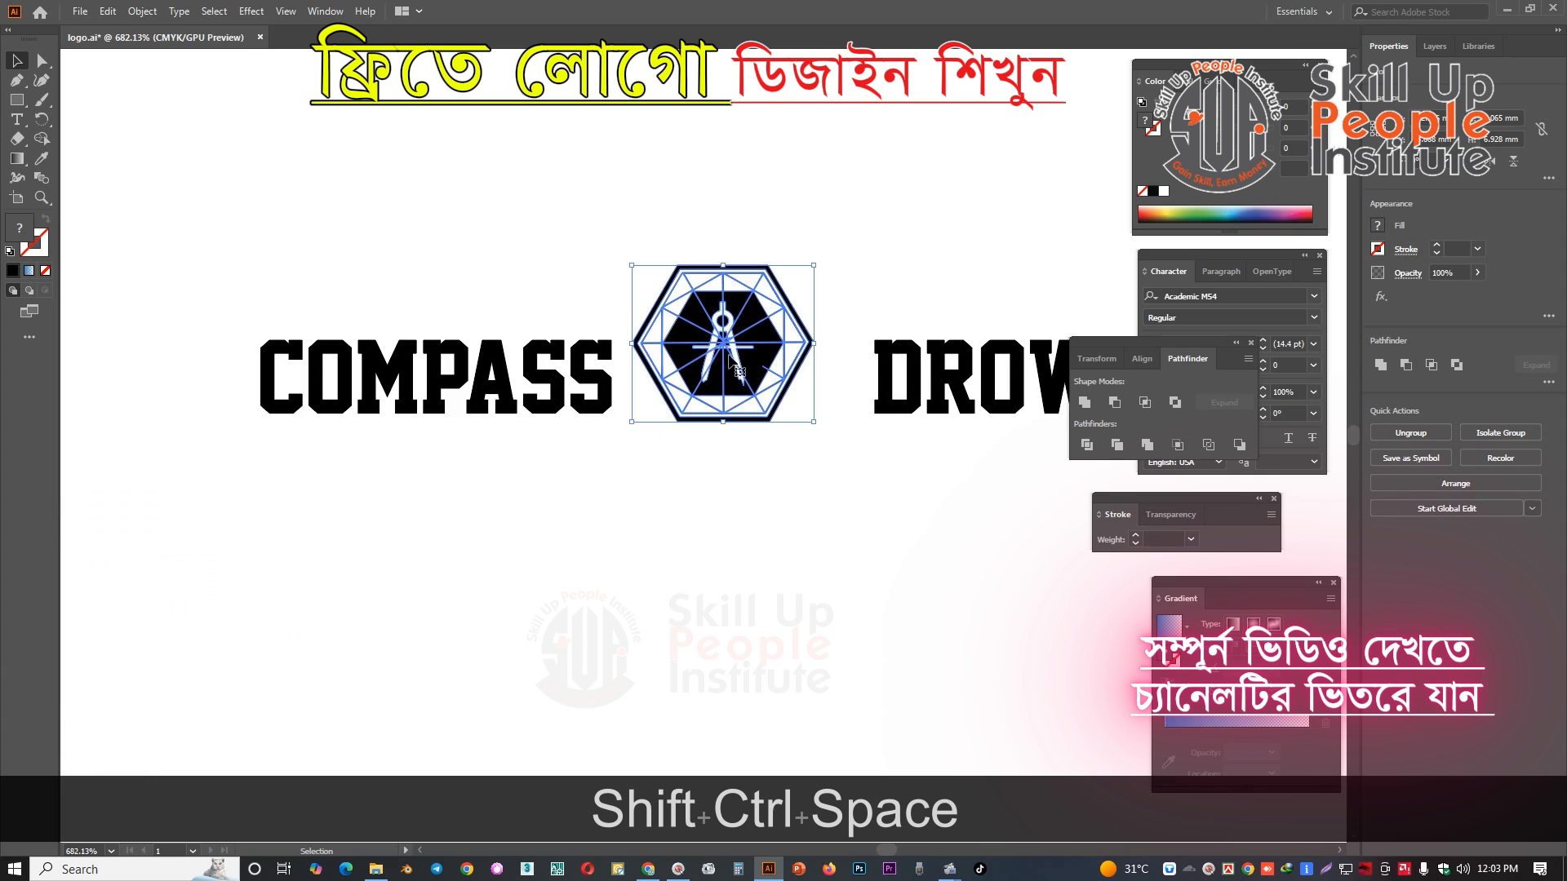
{"action": "left_click_drag", "start_coordinate": [726, 354], "coordinate": [727, 373]}
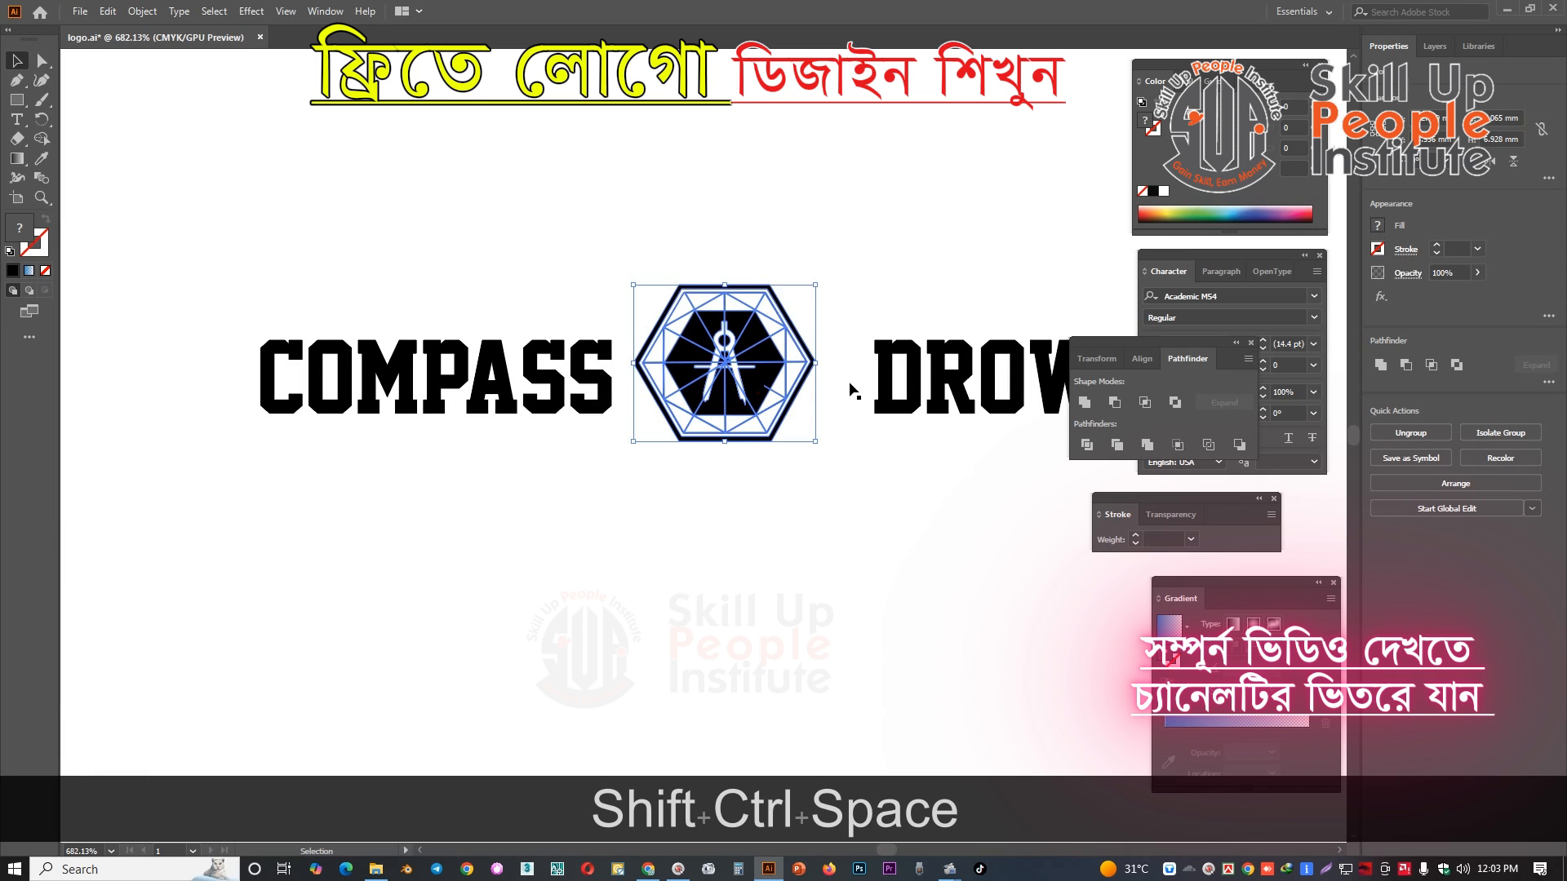
- Delete the surplus spaces before DROW so the gap is even on both sides of the icon
{"action": "key", "text": "t"}
{"action": "left_click", "coordinate": [870, 374]}
{"action": "key", "text": "BackSpace"}
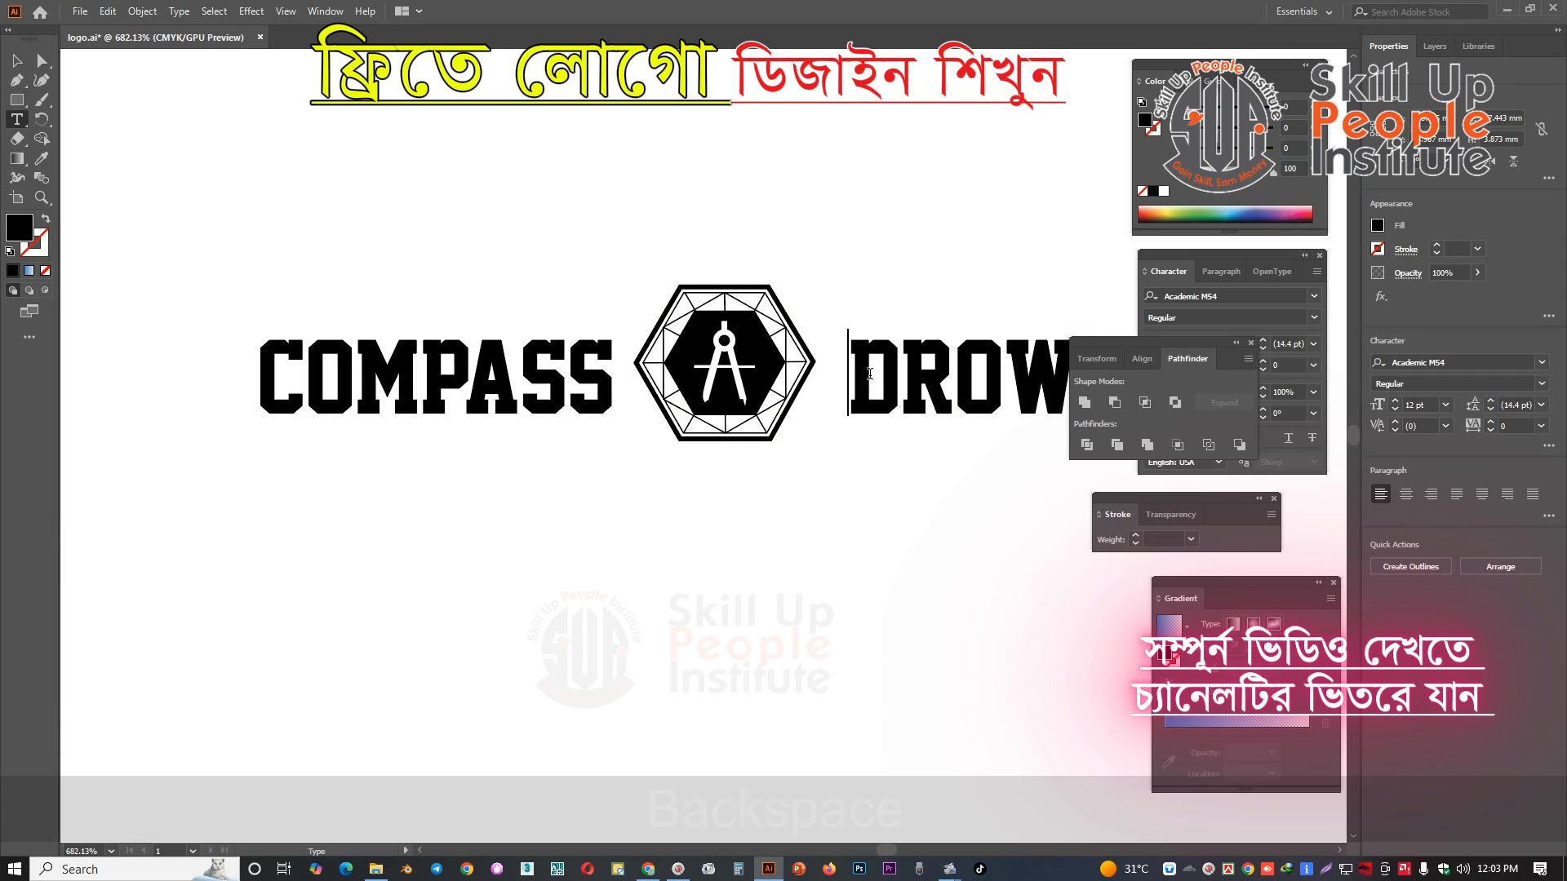
{"action": "key", "text": "BackSpace"}
{"action": "key", "text": "BackSpace"}
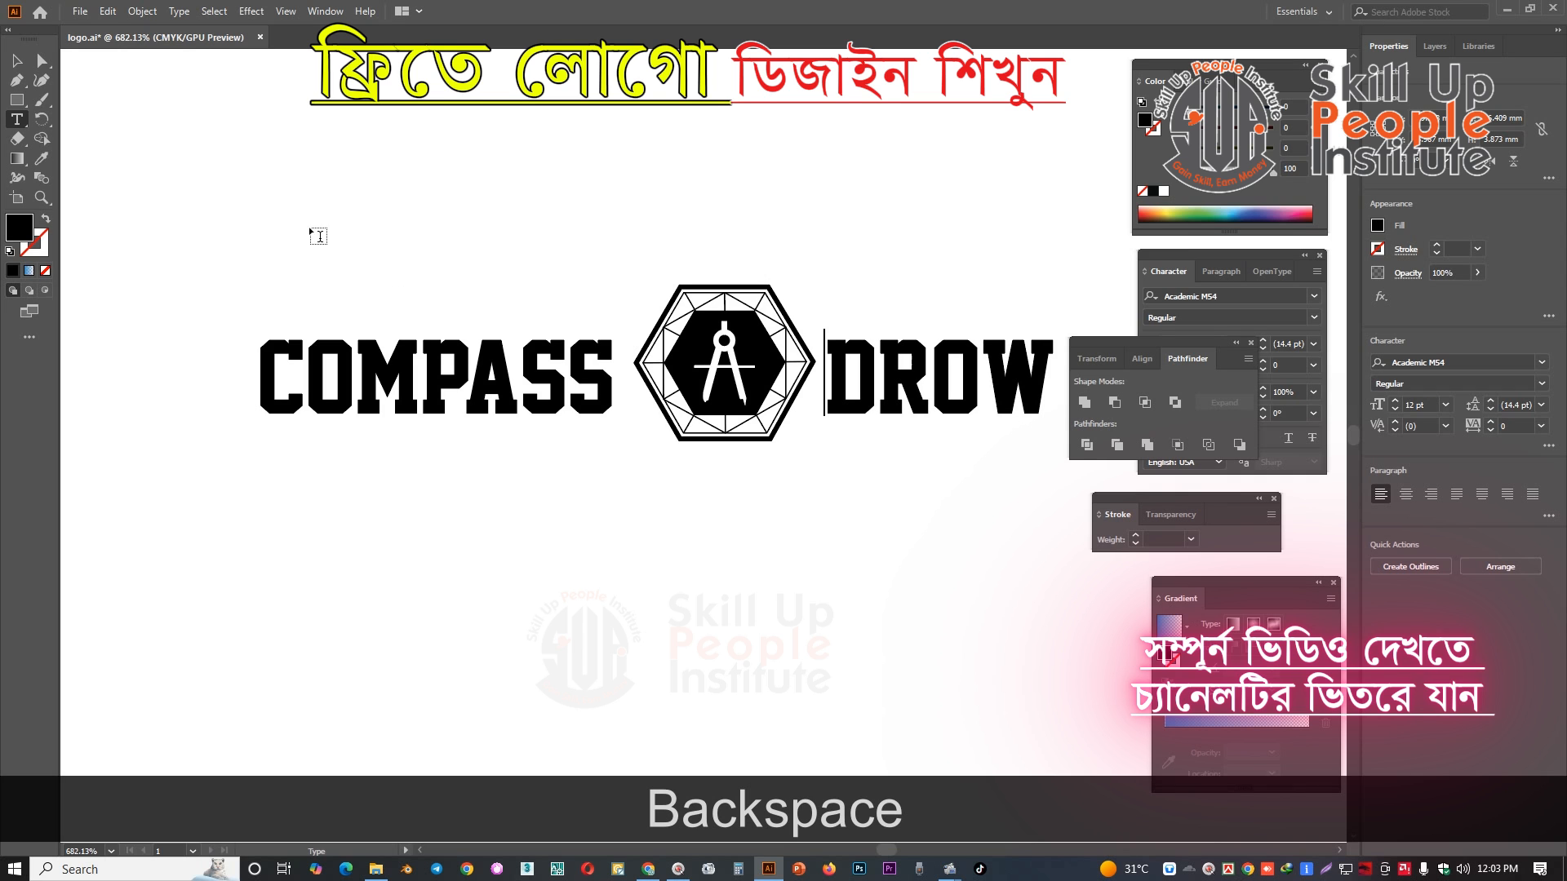
{"action": "left_click", "coordinate": [17, 61]}
- Select the COMPASS DROW text together with its icon and enlarge them proportionally
{"action": "key", "text": "ctrl+space"}
{"action": "left_click_drag", "start_coordinate": [766, 305], "coordinate": [452, 266]}
{"action": "left_click_drag", "start_coordinate": [576, 228], "coordinate": [995, 392]}
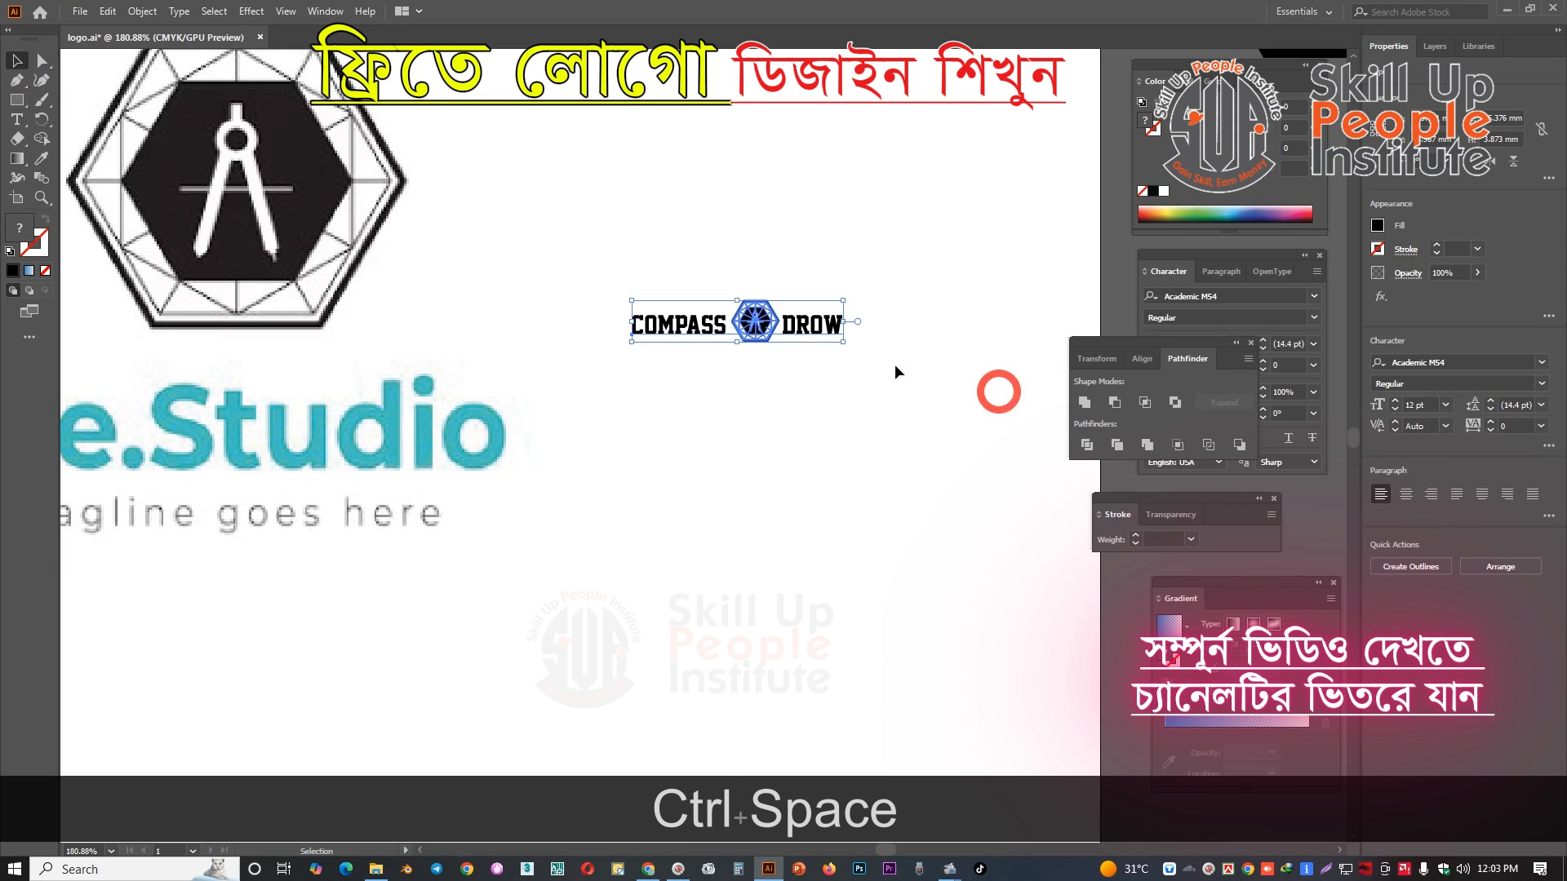
{"action": "left_click_drag", "start_coordinate": [846, 344], "coordinate": [720, 363]}
{"action": "key", "text": "ctrl+alt+space"}
{"action": "left_click_drag", "start_coordinate": [832, 395], "coordinate": [762, 433]}
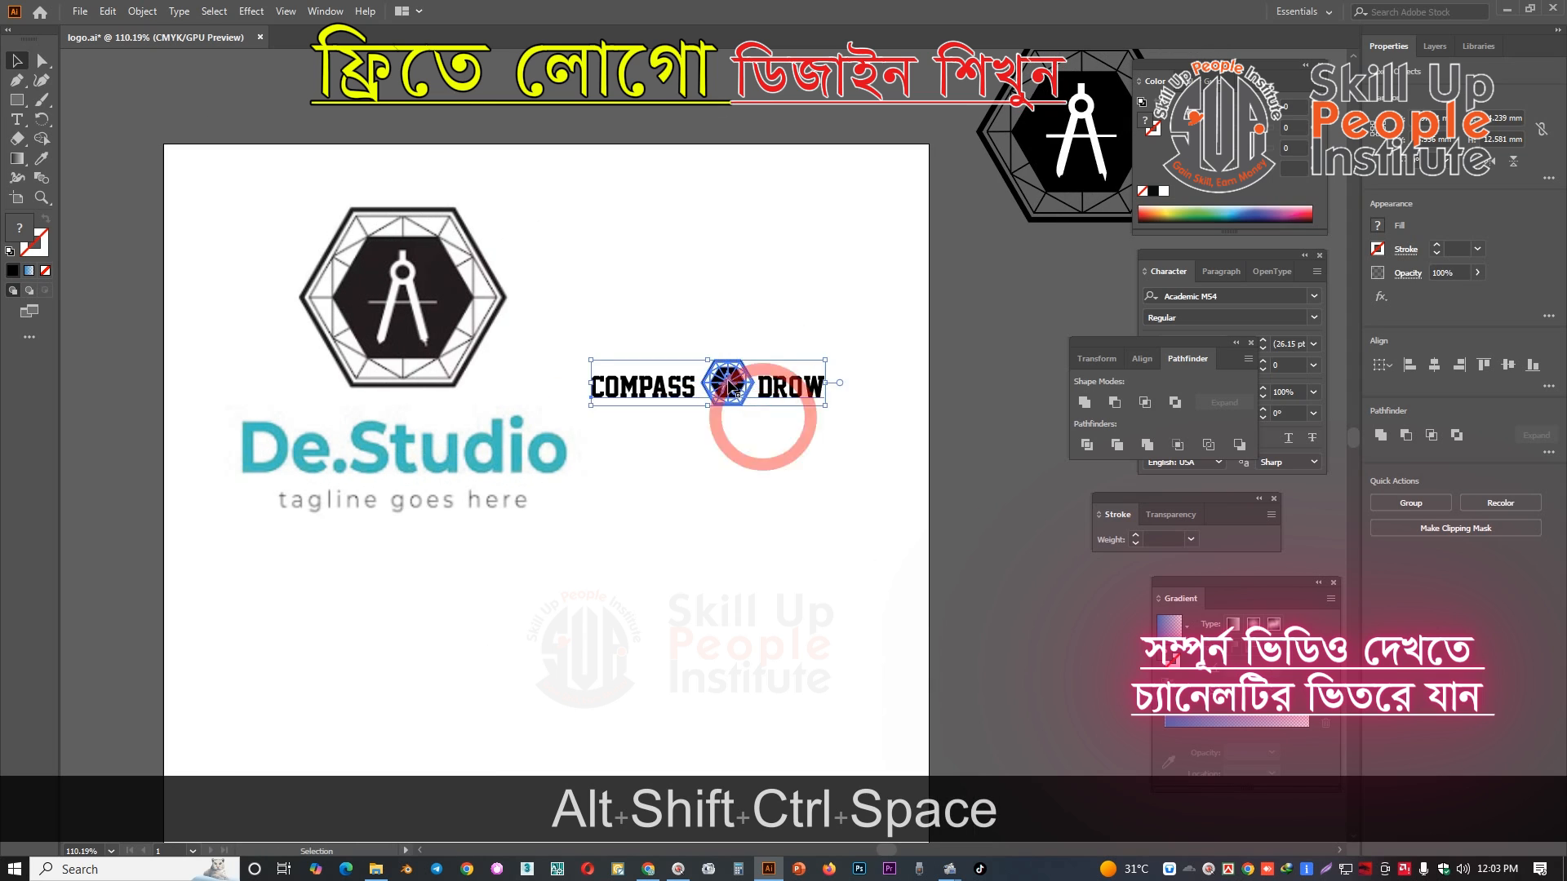
- Move the enlarged text-and-icon lockup up the artboard and place separate copies of its icon and text below it
{"action": "left_click_drag", "start_coordinate": [724, 382], "coordinate": [748, 444]}
{"action": "left_click", "coordinate": [783, 404]}
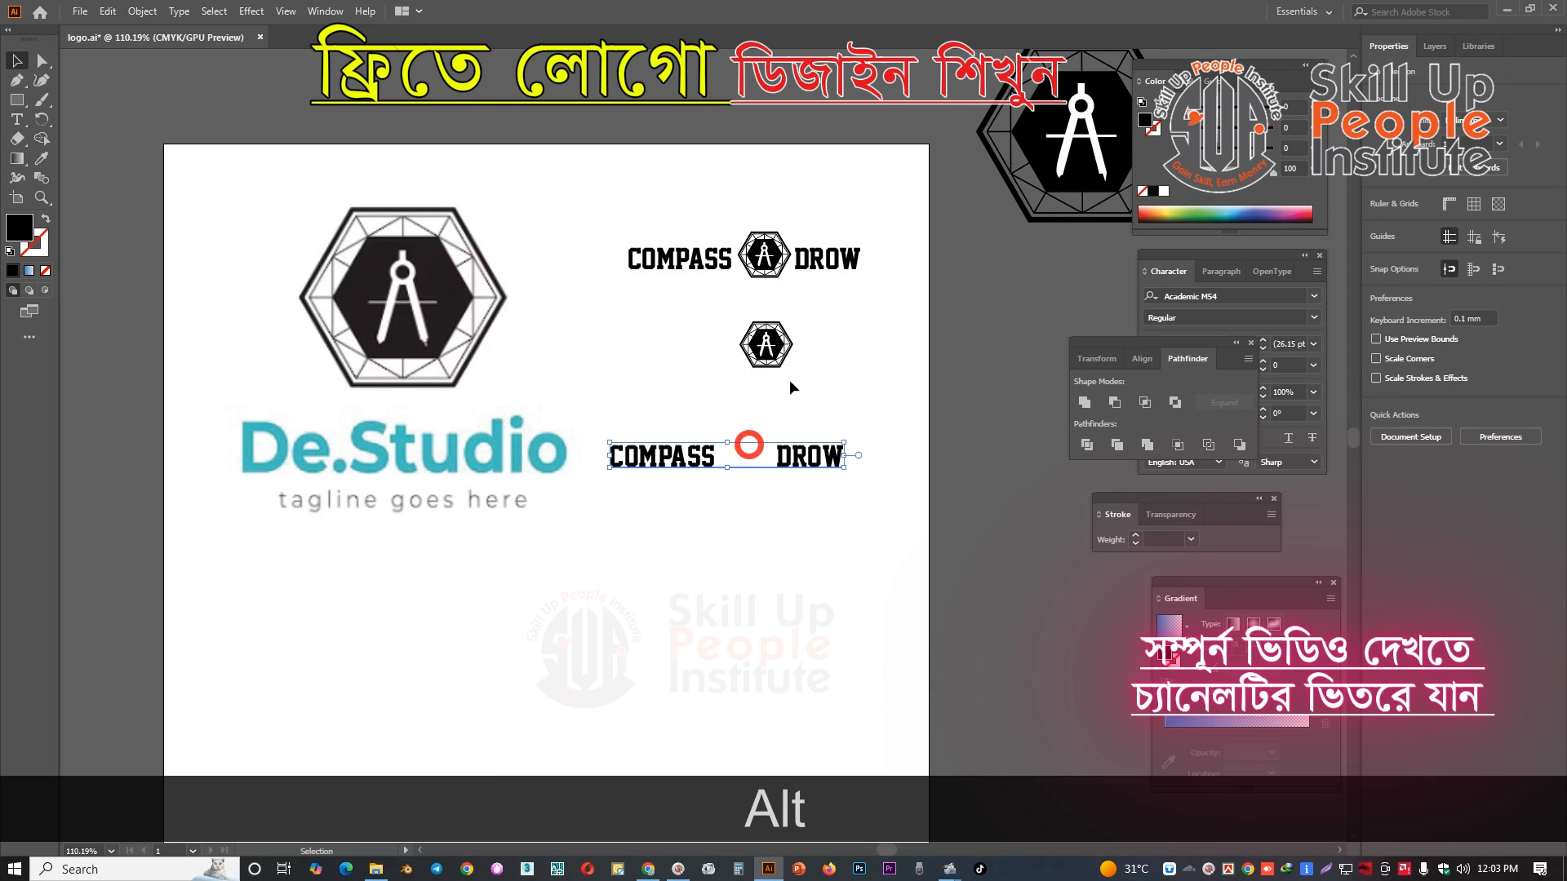
- Reduce the gap in the lower COMPASS DROW text to a single space and move the text just below its icon
{"action": "triple_click", "coordinate": [774, 459]}
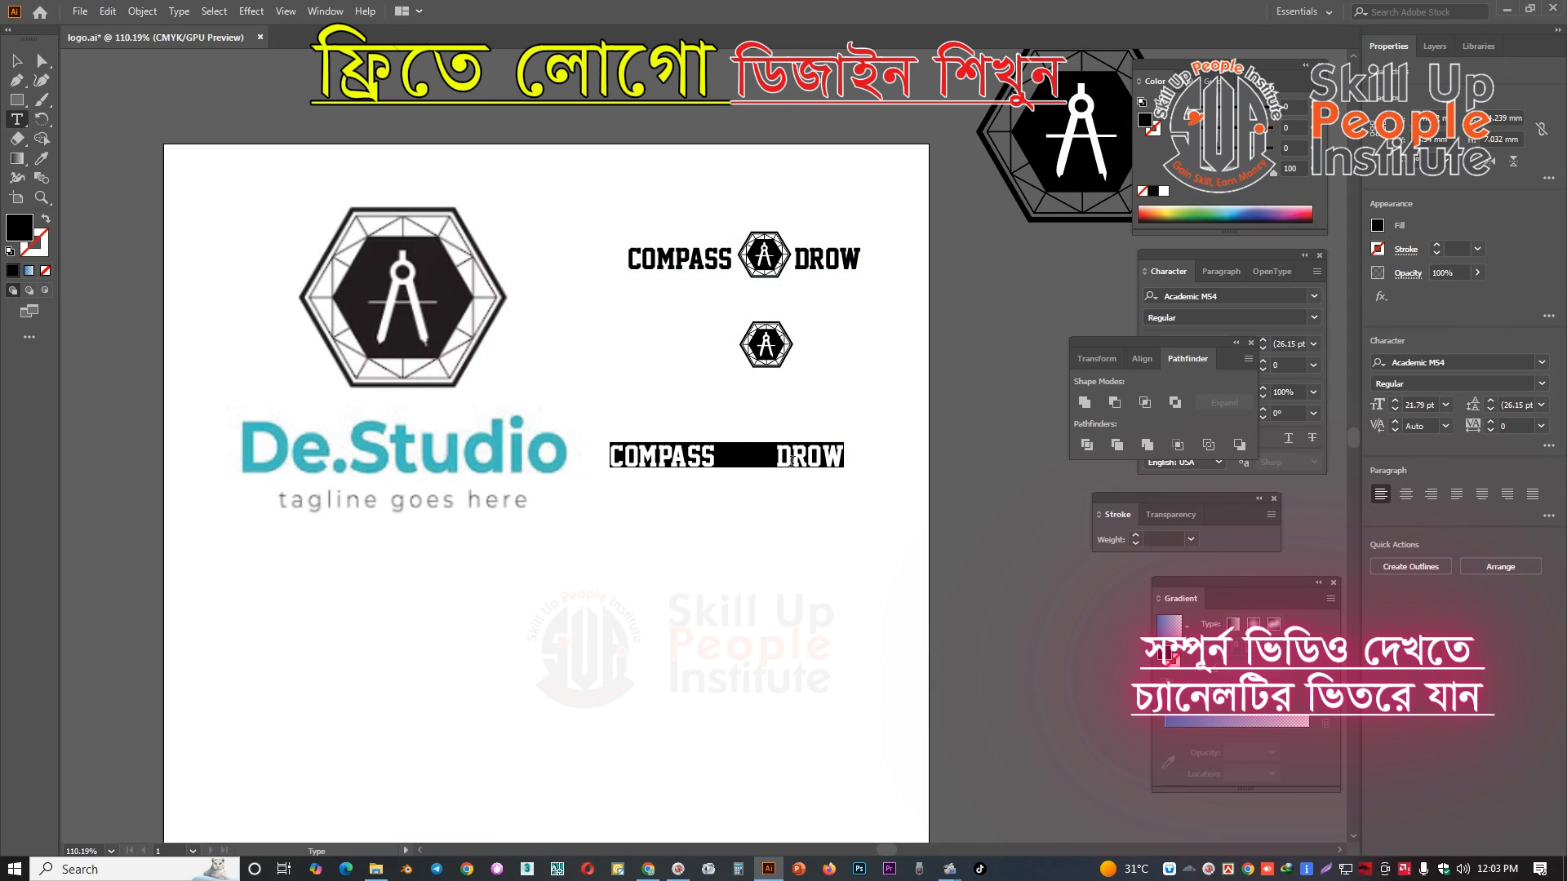
{"action": "left_click", "coordinate": [774, 460]}
{"action": "key", "text": "BackSpace"}
{"action": "key", "text": "BackSpace"}
{"action": "key", "text": "BackSpace"}
{"action": "key", "text": "BackSpace"}
{"action": "key", "text": "BackSpace"}
{"action": "key", "text": "BackSpace"}
{"action": "key", "text": "BackSpace"}
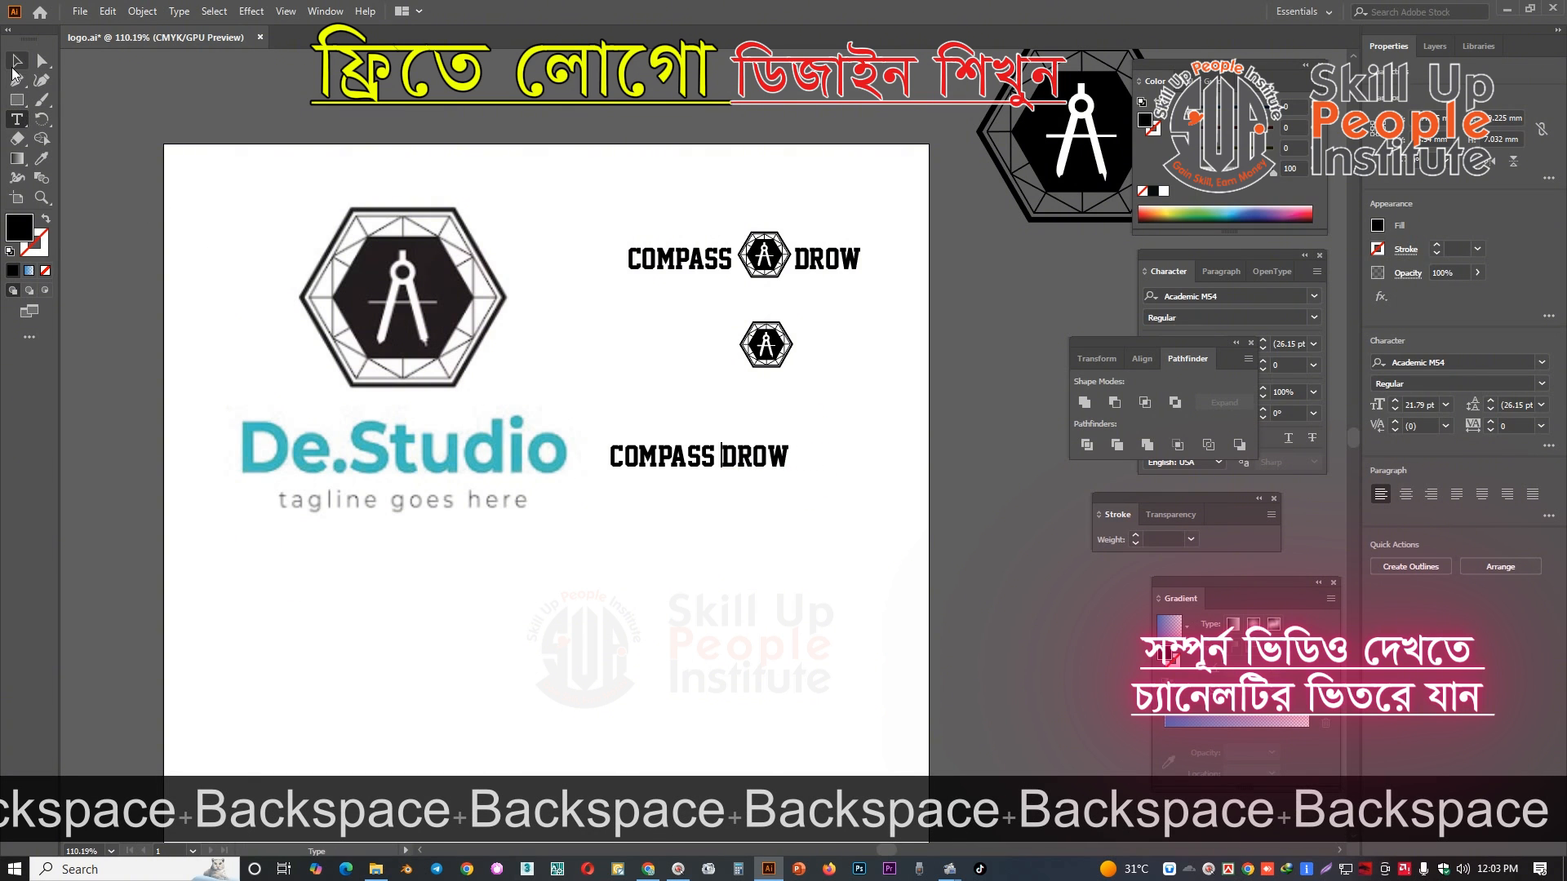
{"action": "key", "text": "Escape"}
{"action": "left_click_drag", "start_coordinate": [724, 454], "coordinate": [757, 452]}
- Break the lower text into two lines, with COMPASS above DROW
{"action": "left_click_drag", "start_coordinate": [747, 445], "coordinate": [922, 496]}
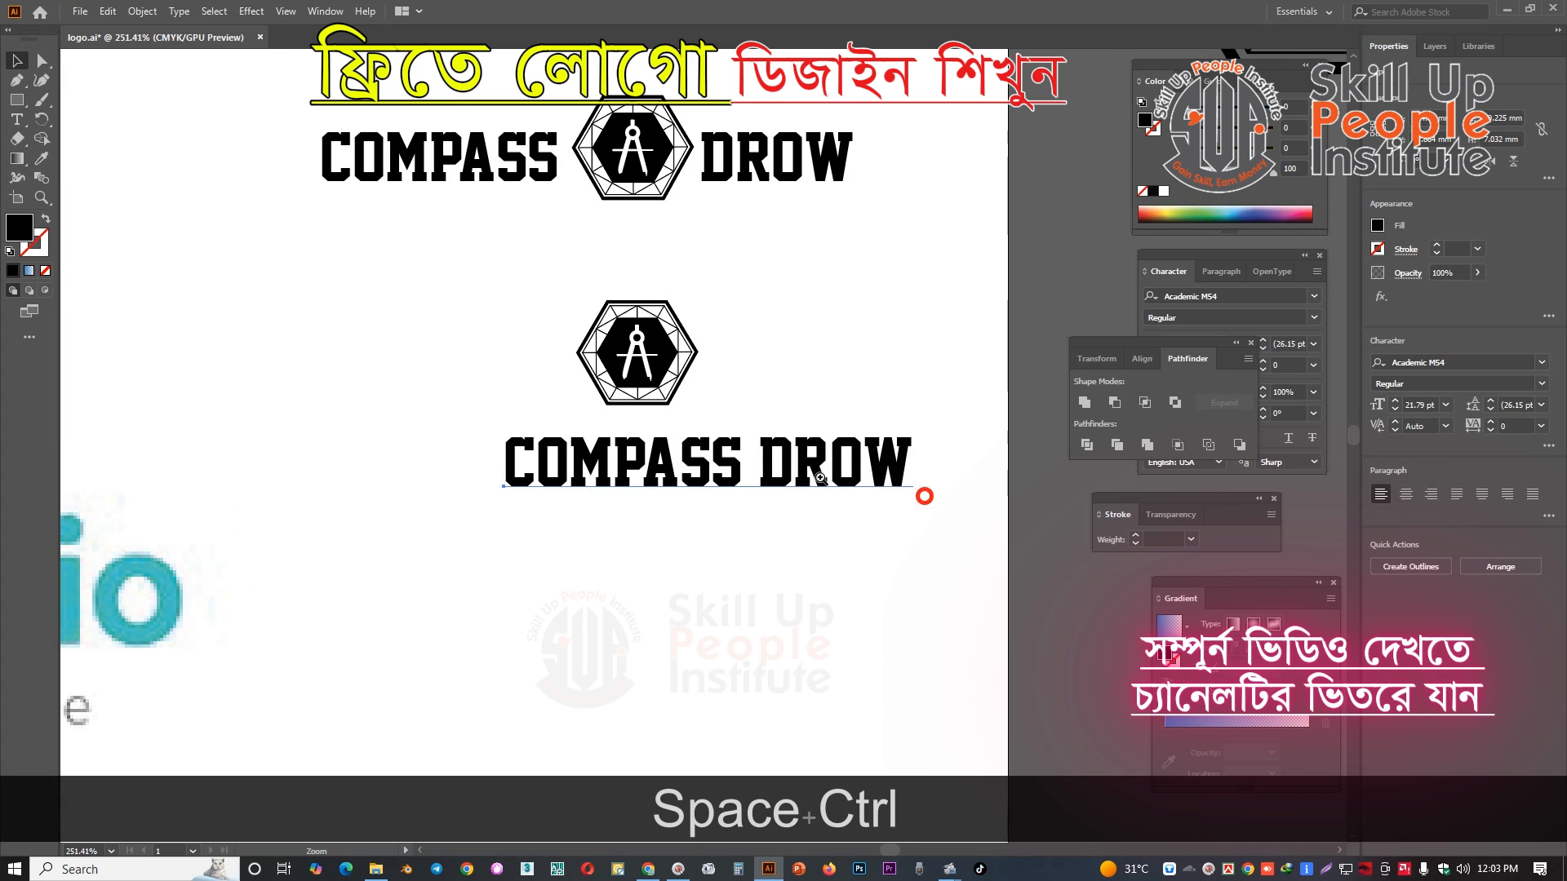
{"action": "double_click", "coordinate": [762, 451]}
{"action": "key", "text": "BackSpace"}
{"action": "key", "text": "Return"}
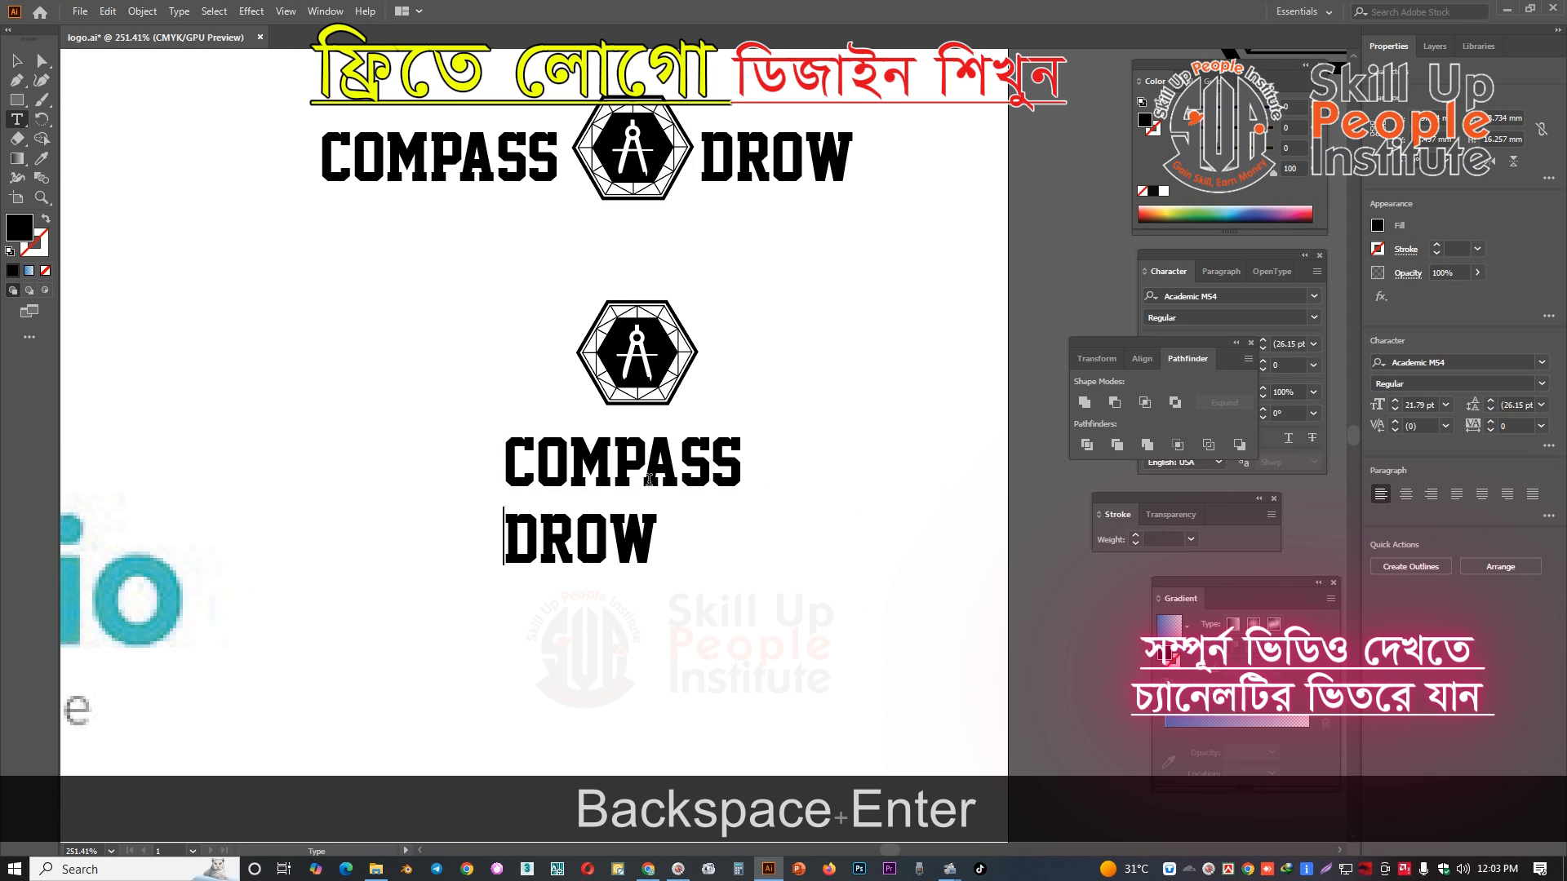
{"action": "left_click", "coordinate": [16, 60]}
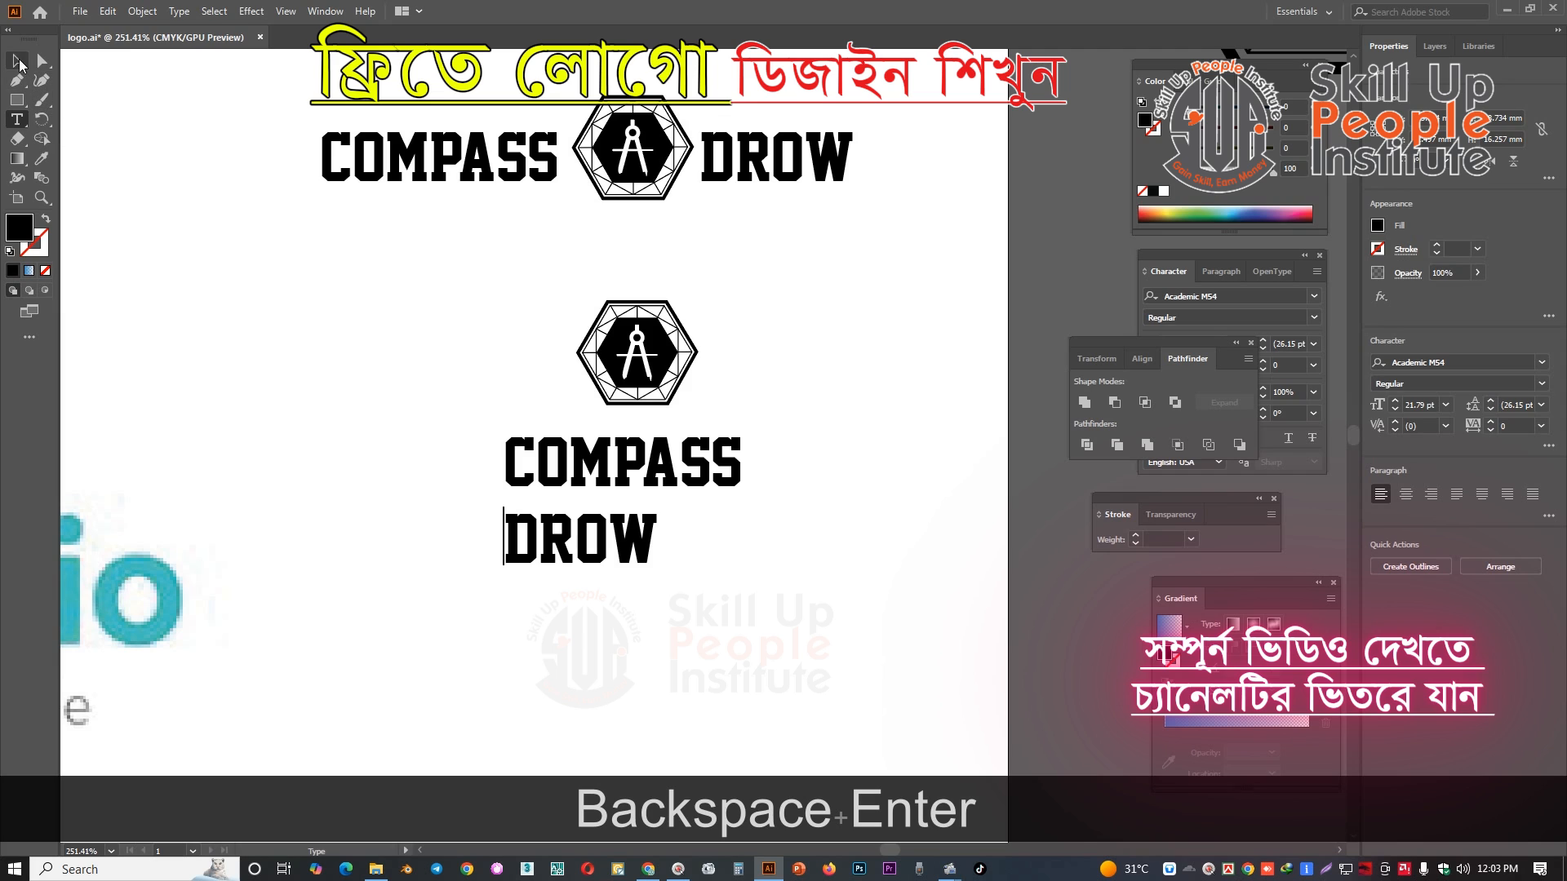
- Set the tracking of the word DROW in the two-line text to 200
{"action": "double_click", "coordinate": [644, 551]}
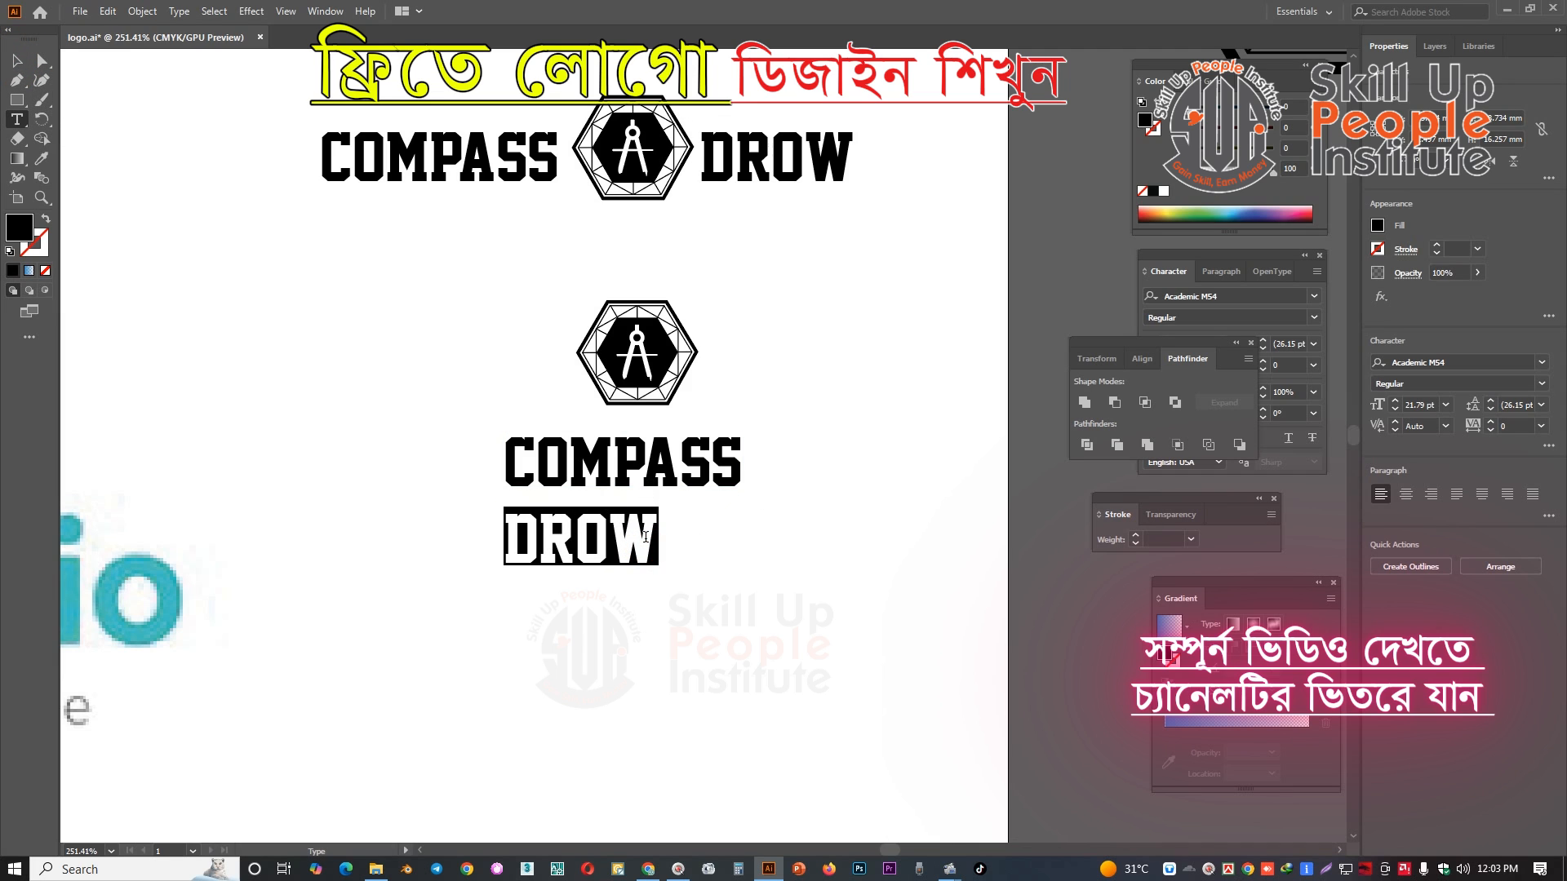
{"action": "left_click", "coordinate": [1491, 423]}
{"action": "left_click", "coordinate": [1490, 423]}
{"action": "left_click", "coordinate": [1491, 423]}
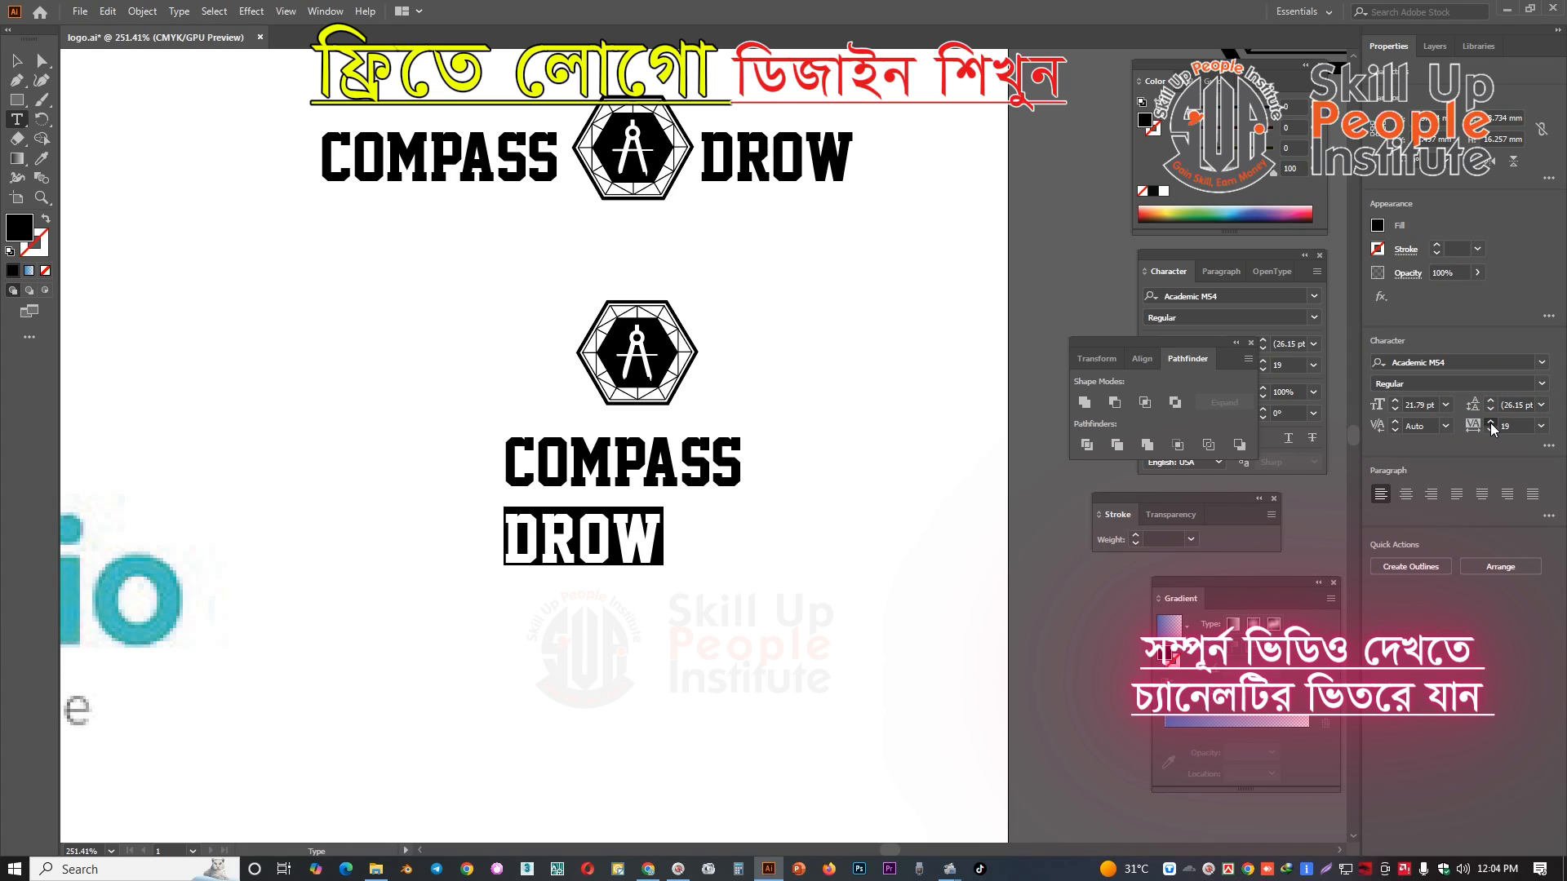
{"action": "left_click", "coordinate": [1541, 426]}
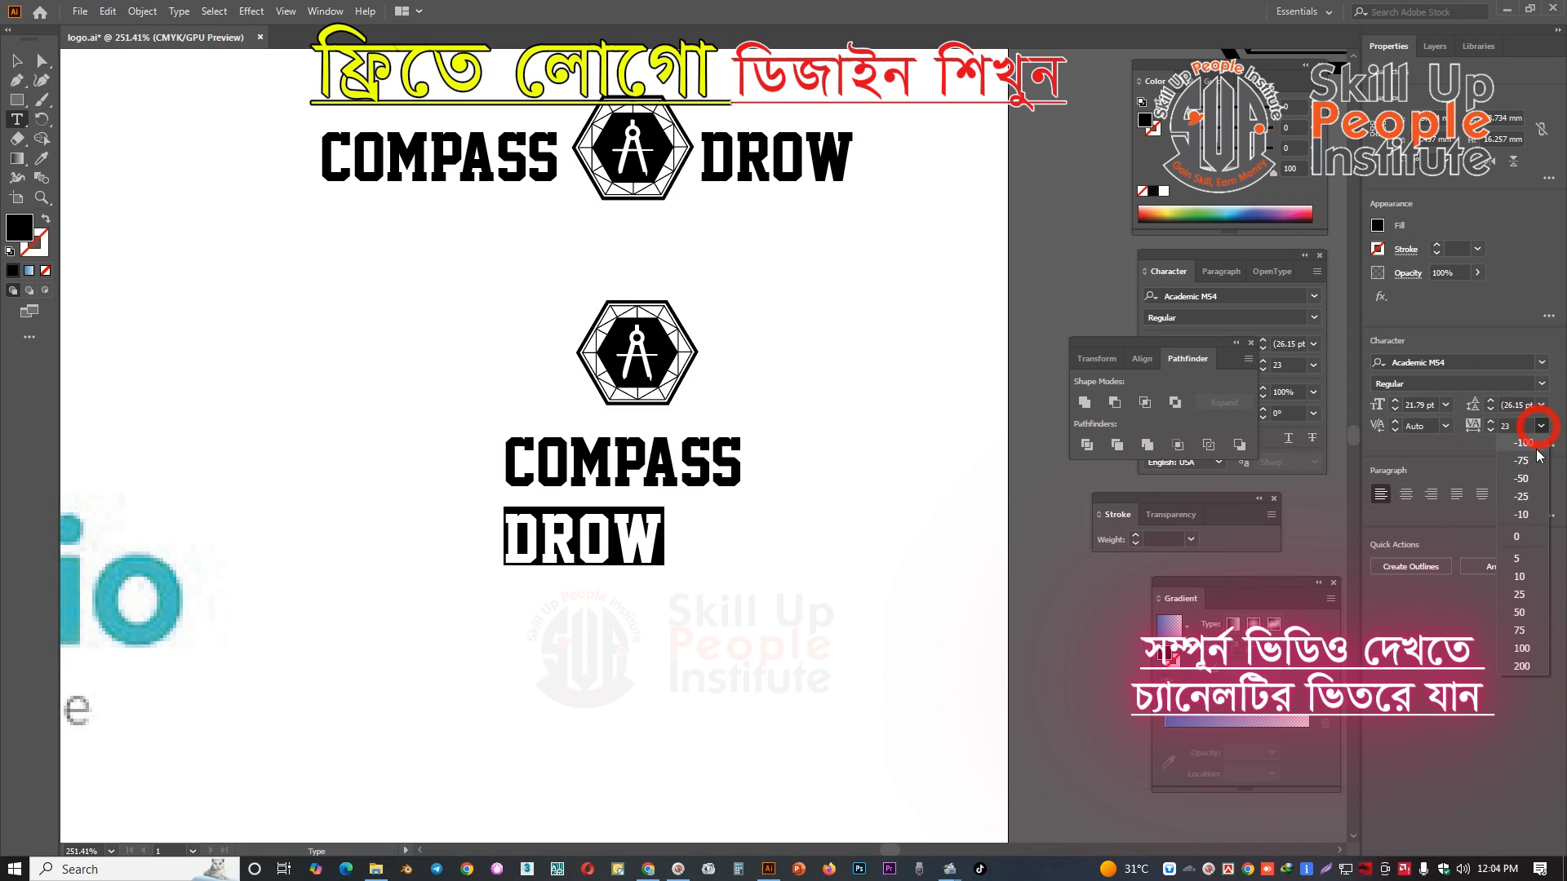
{"action": "left_click", "coordinate": [1529, 664]}
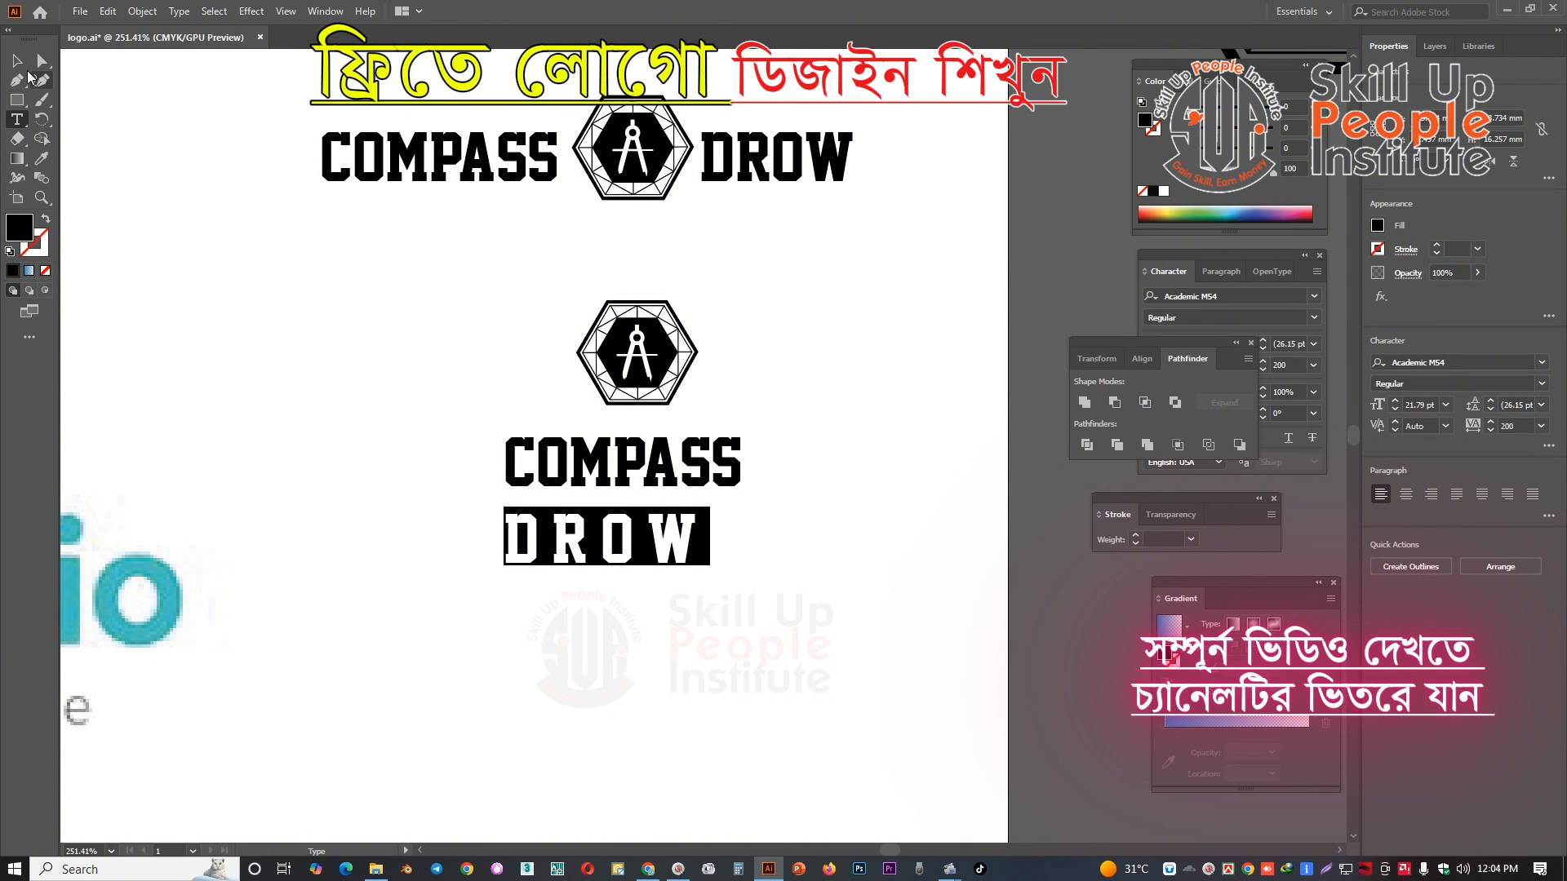
- Reduce the leading of the two-line COMPASS DROW text to 19 pt
{"action": "left_click", "coordinate": [17, 62]}
{"action": "left_click", "coordinate": [1490, 410]}
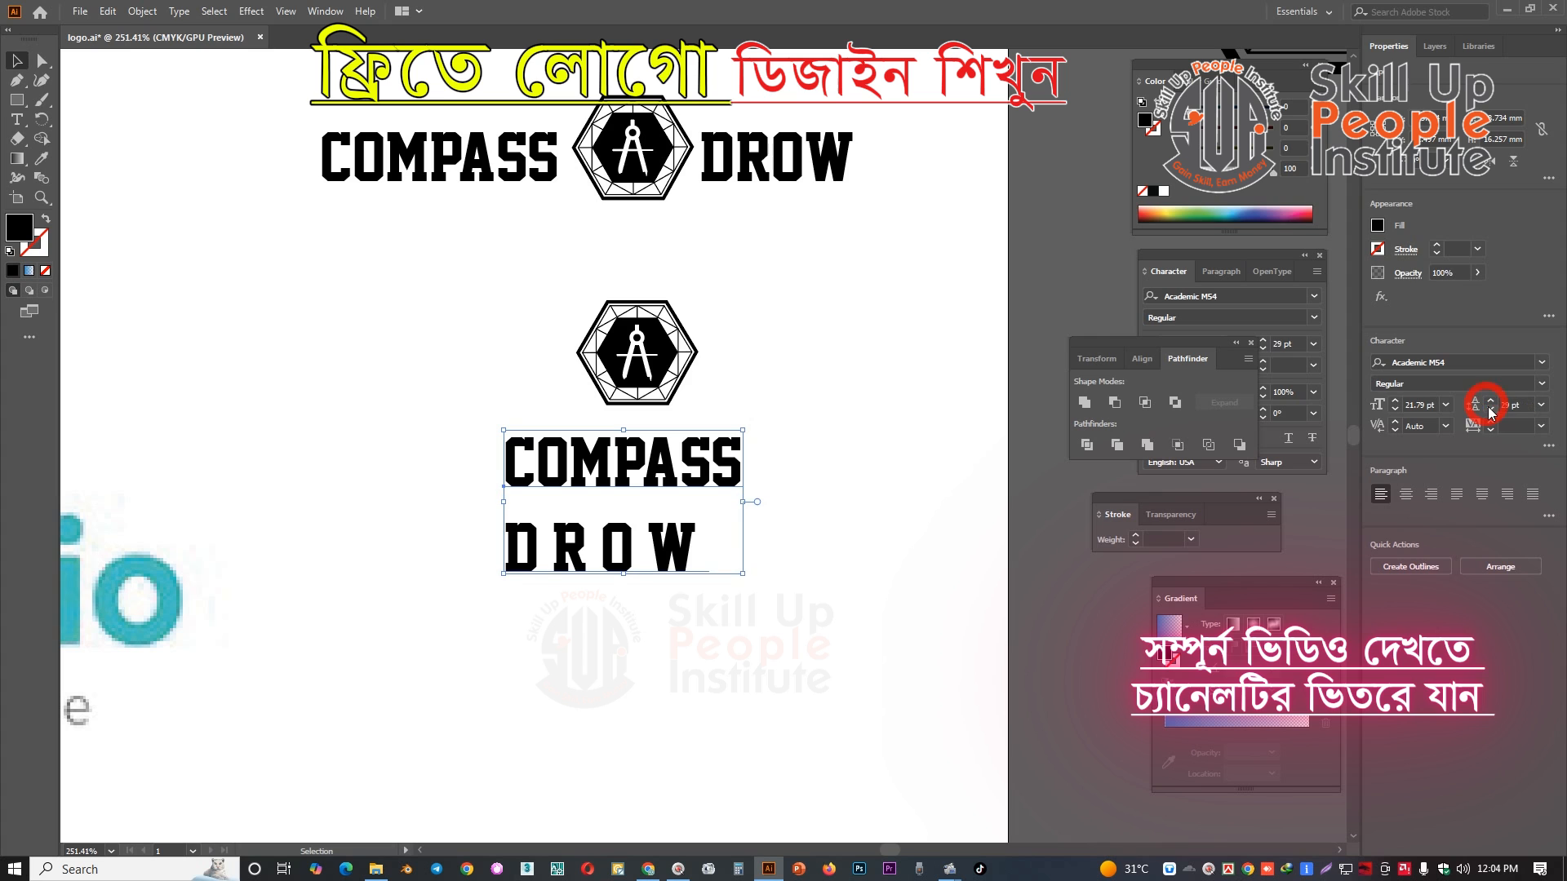
{"action": "left_click", "coordinate": [1490, 410]}
{"action": "left_click", "coordinate": [1490, 410]}
{"action": "left_click", "coordinate": [1490, 410]}
{"action": "left_click", "coordinate": [1490, 411]}
{"action": "left_click", "coordinate": [1490, 410]}
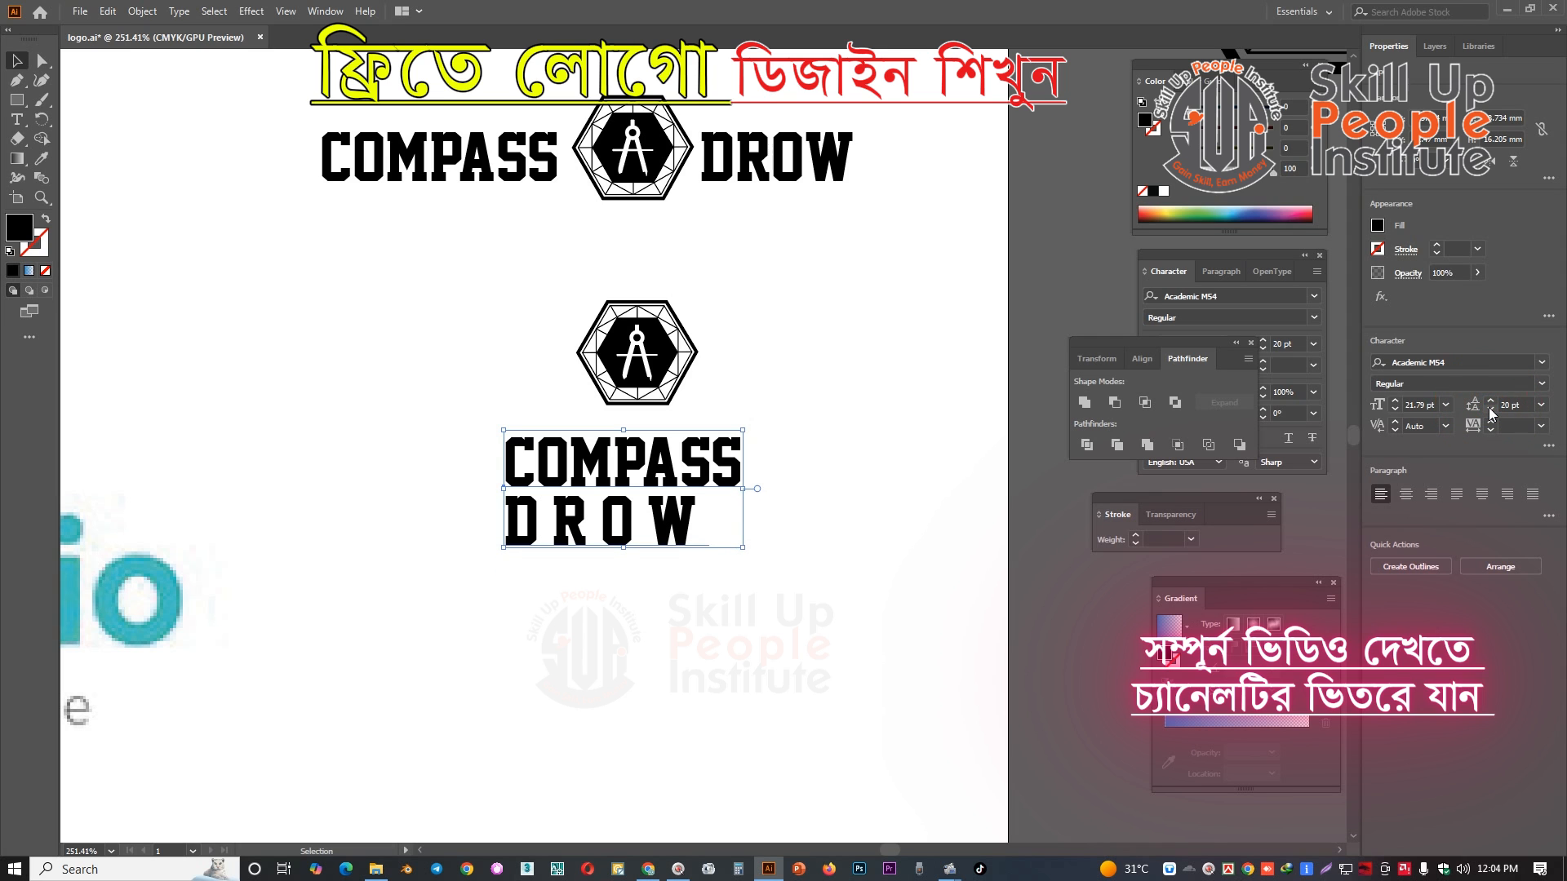
{"action": "left_click", "coordinate": [1490, 410]}
- Set the tracking of the word COMPASS to -110 so it matches the width of DROW
{"action": "key", "text": "ctrl+space"}
{"action": "left_click", "coordinate": [763, 527]}
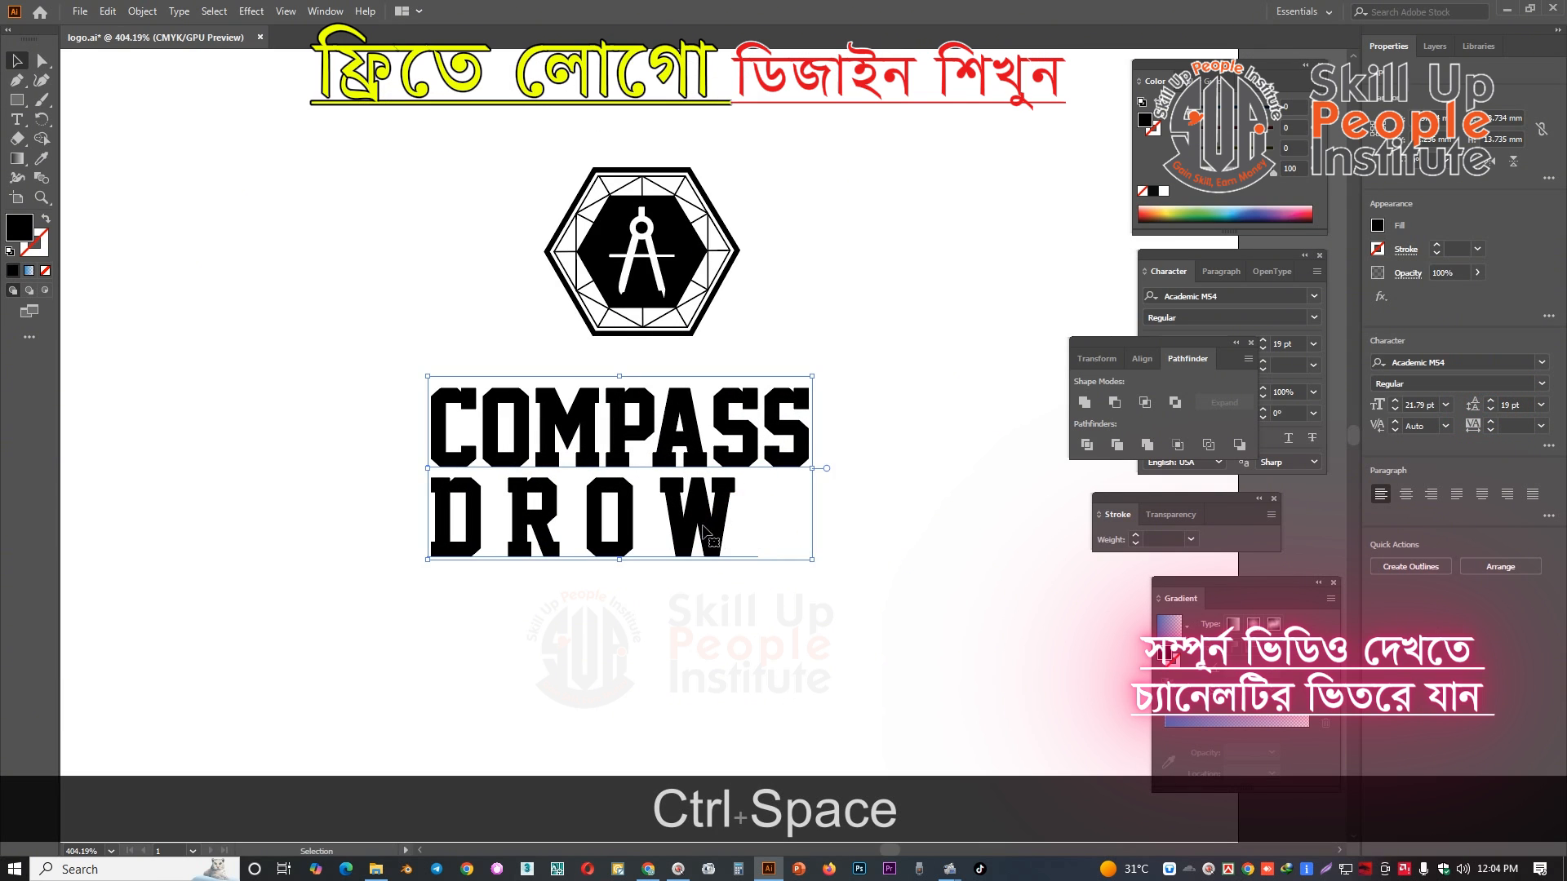
{"action": "double_click", "coordinate": [752, 445]}
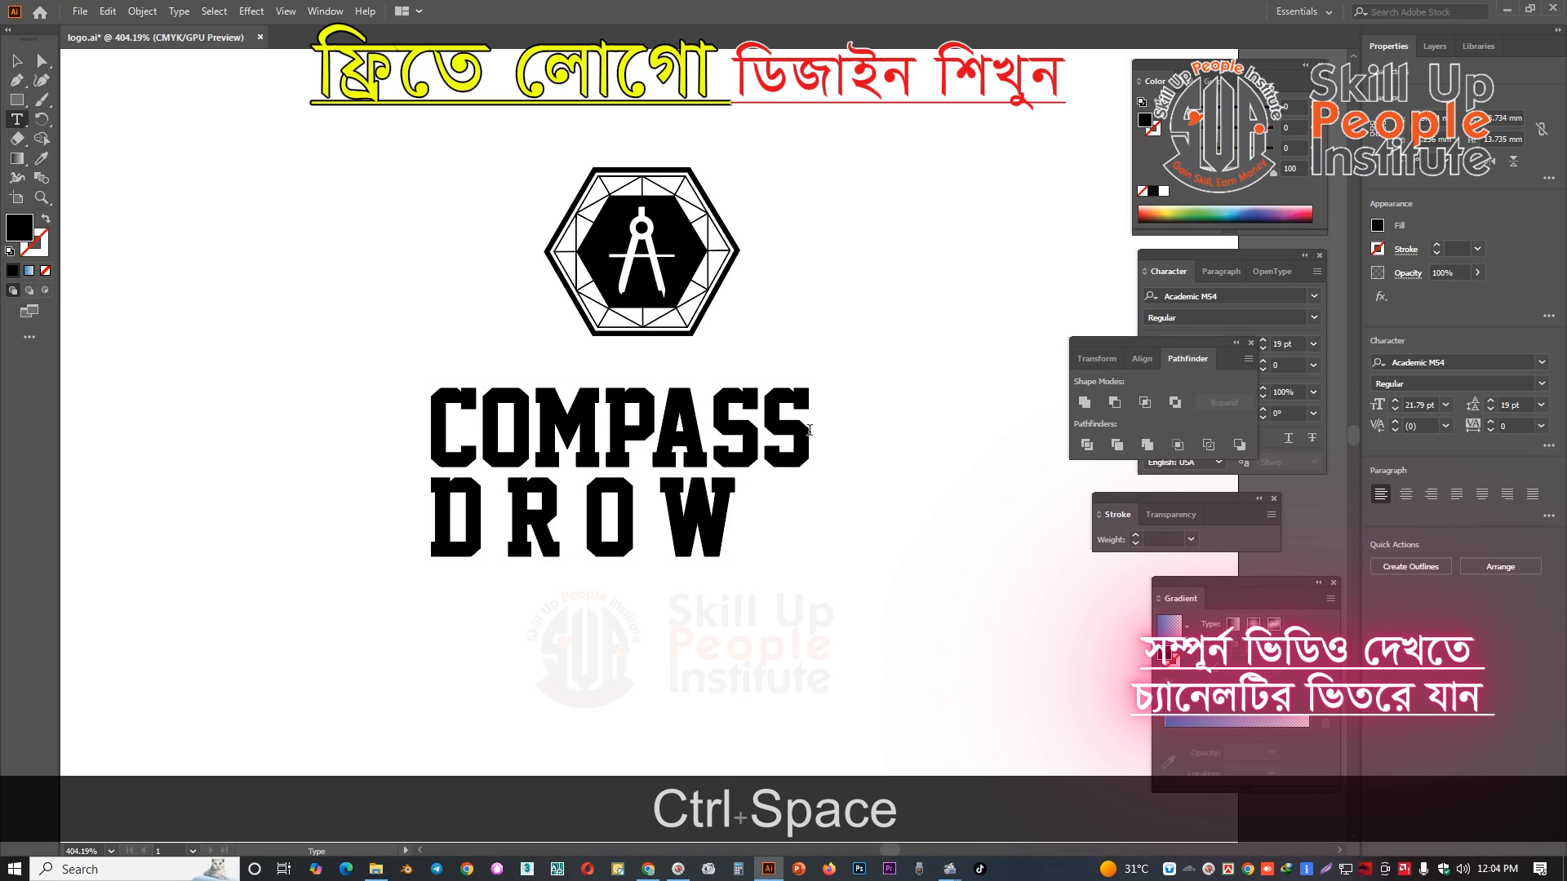
{"action": "left_click_drag", "start_coordinate": [810, 429], "coordinate": [429, 427]}
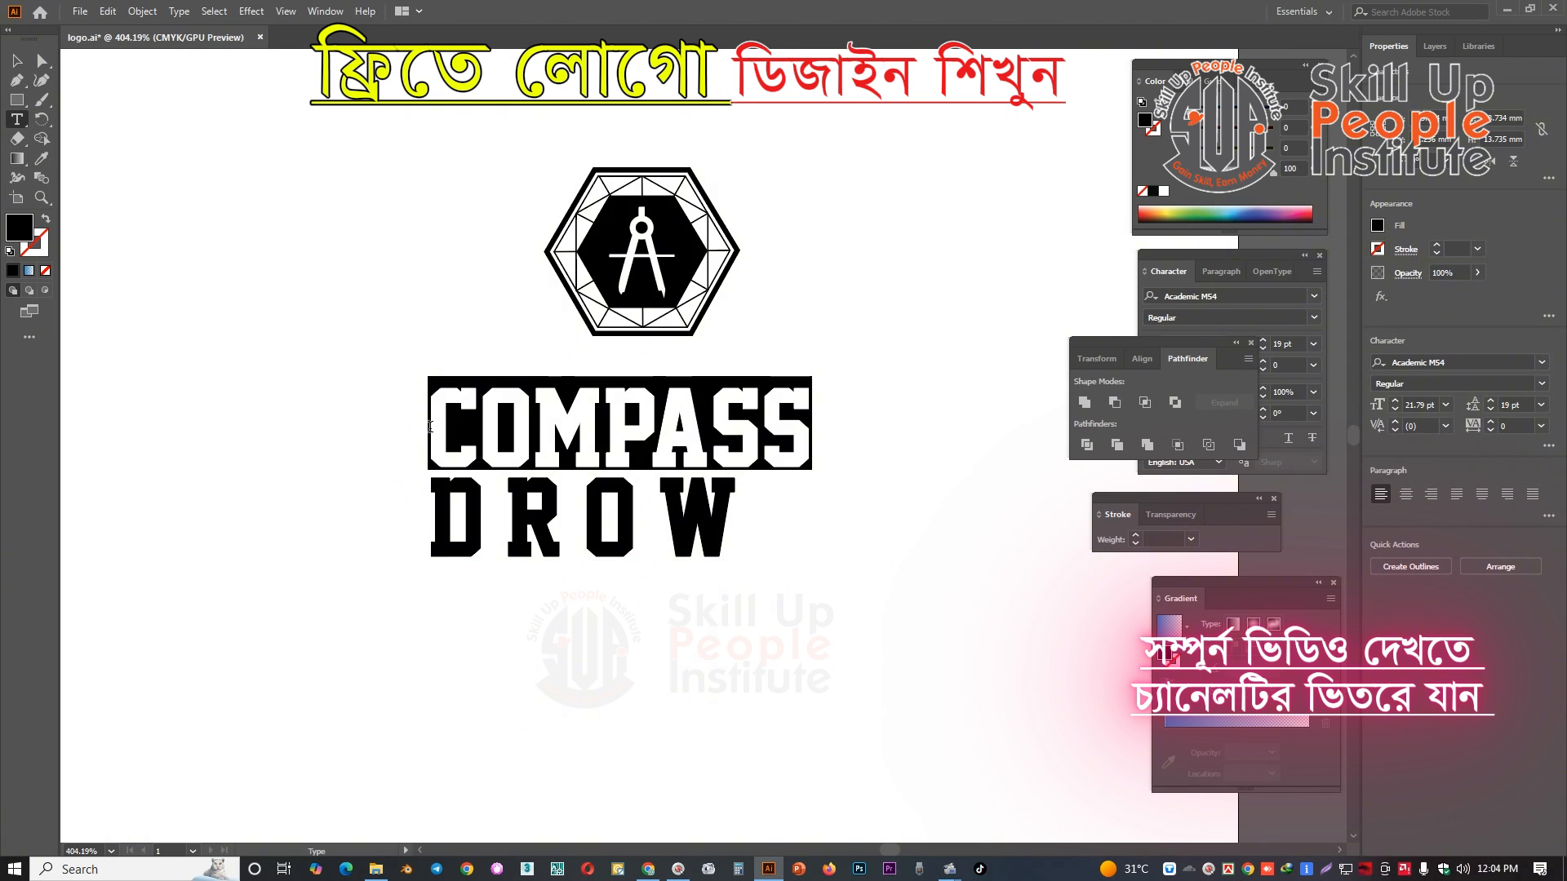
{"action": "left_click", "coordinate": [1491, 430]}
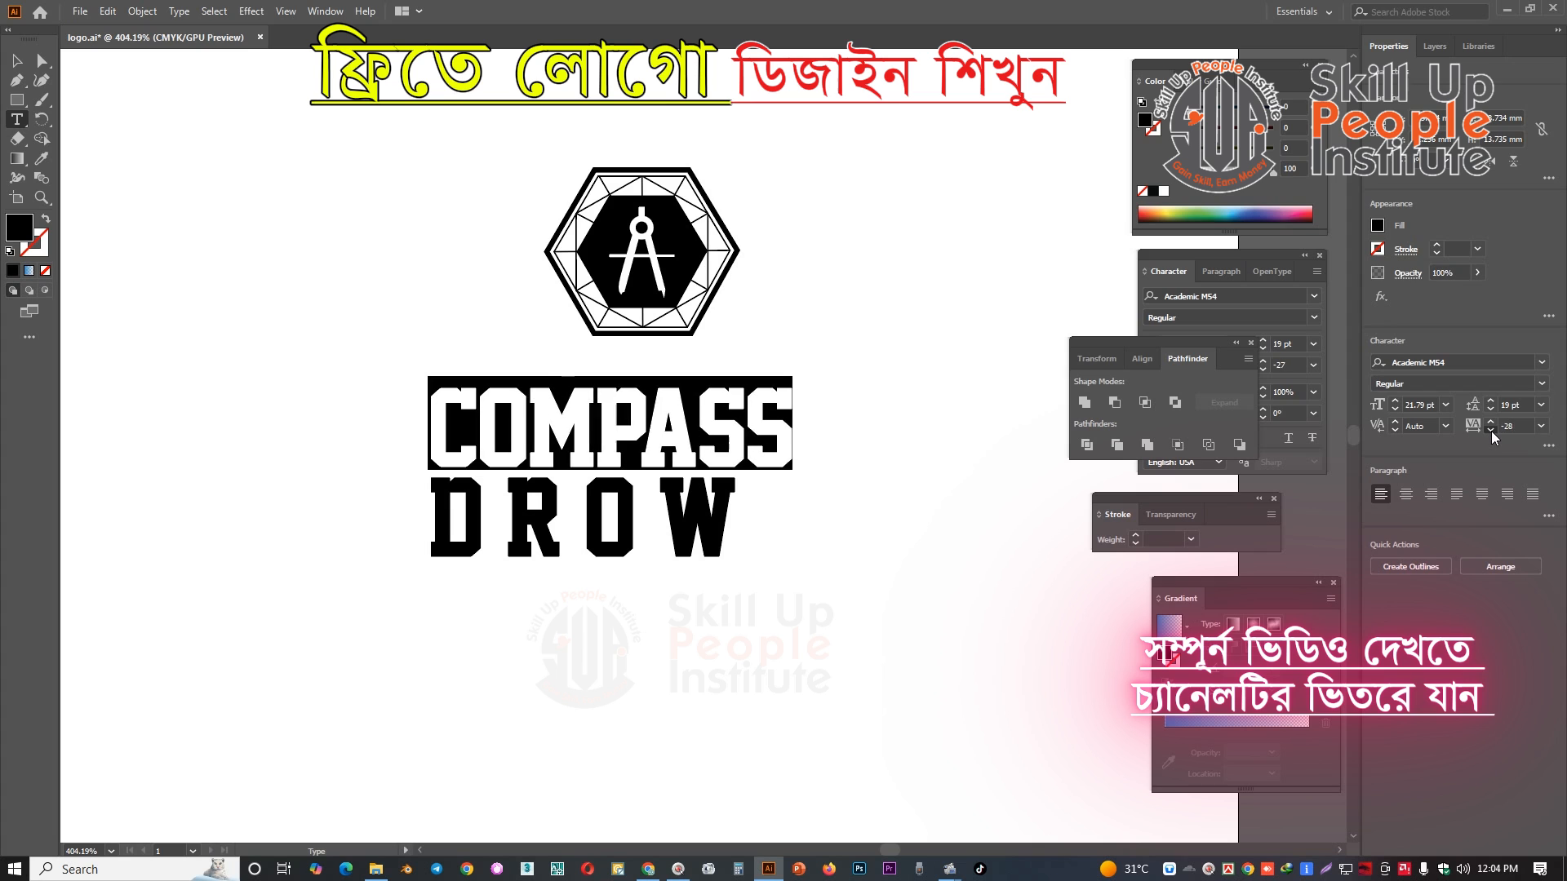
{"action": "left_click_drag", "start_coordinate": [1490, 430], "coordinate": [1491, 431]}
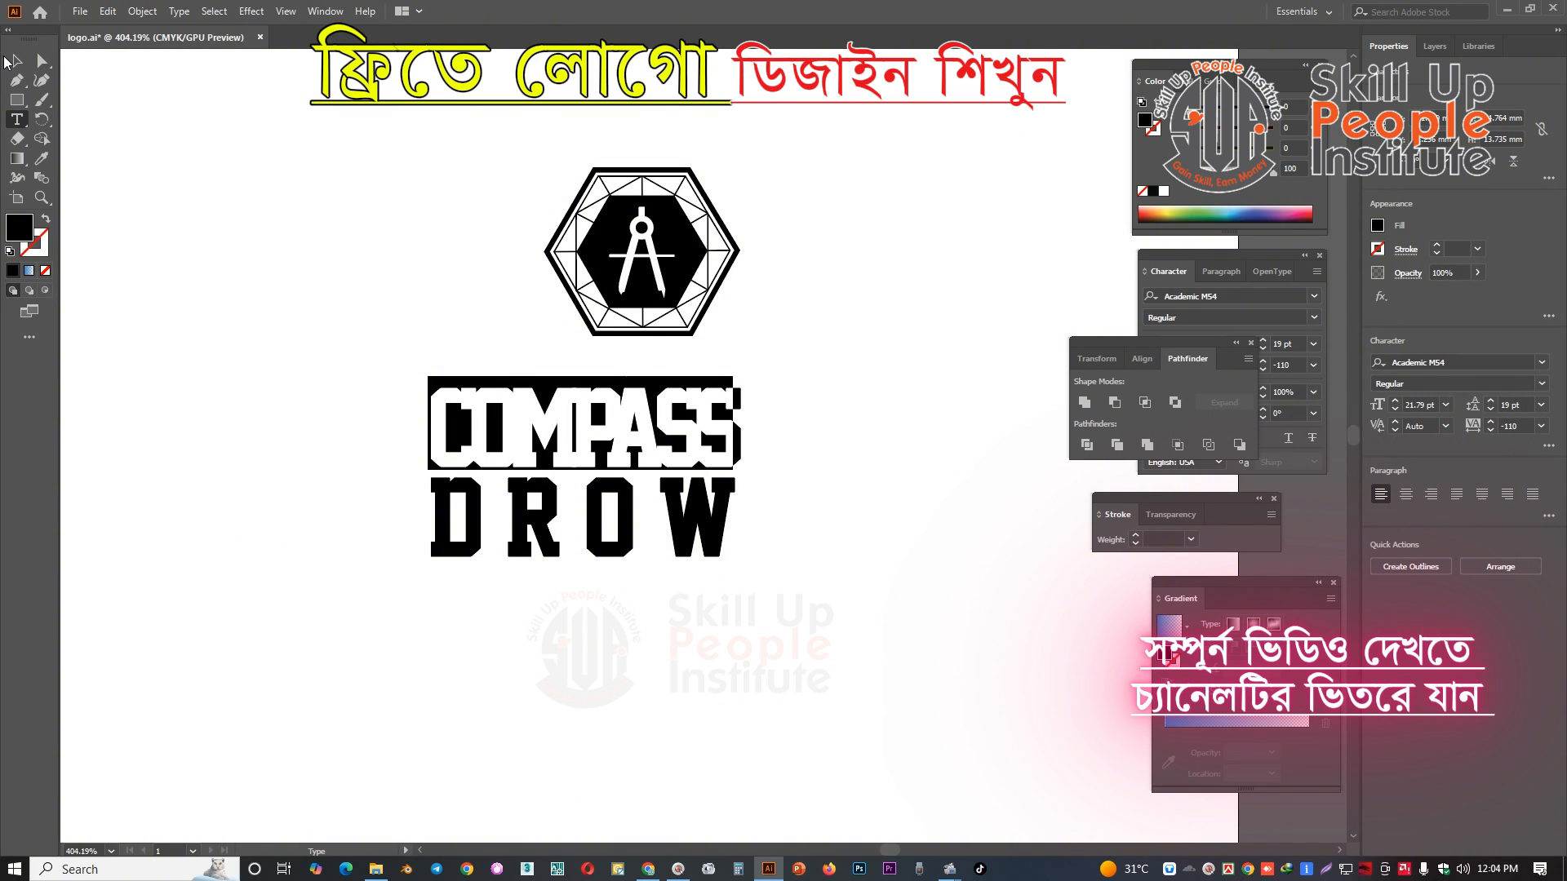
- Move the lower hexagon icon to the left of the two-line text, aligned with its height
{"action": "left_click", "coordinate": [16, 61]}
{"action": "left_click_drag", "start_coordinate": [669, 277], "coordinate": [339, 473]}
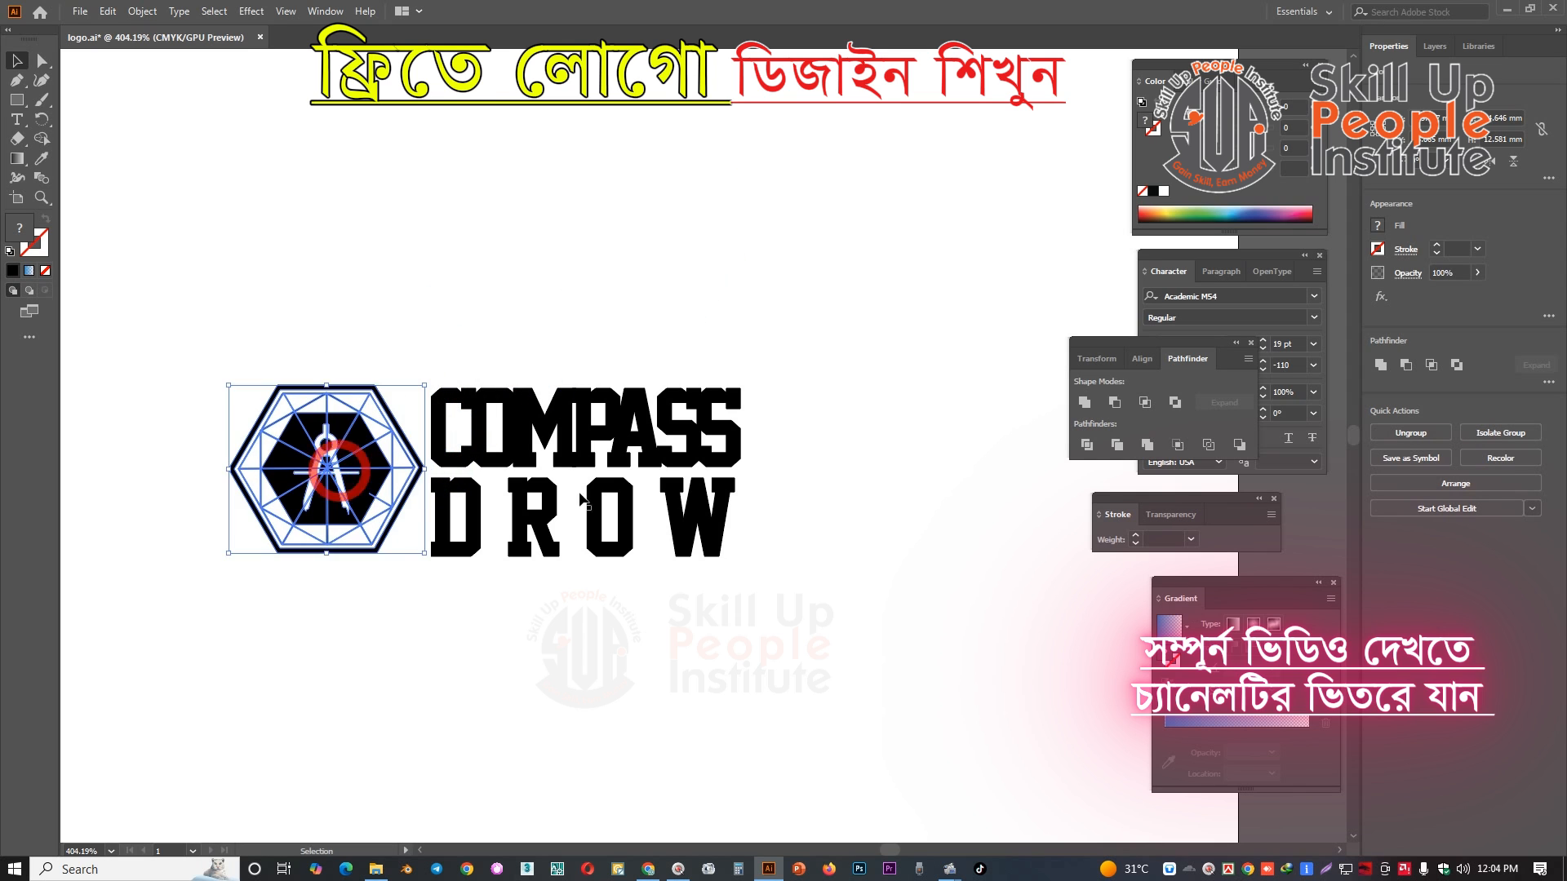
{"action": "key", "text": "ctrl+space"}
{"action": "left_click_drag", "start_coordinate": [680, 488], "coordinate": [623, 497]}
- Fill the word COMPASS in the two-line text with deep blue, C 100, M 100, Y 0, K 0
{"action": "left_click", "coordinate": [647, 462]}
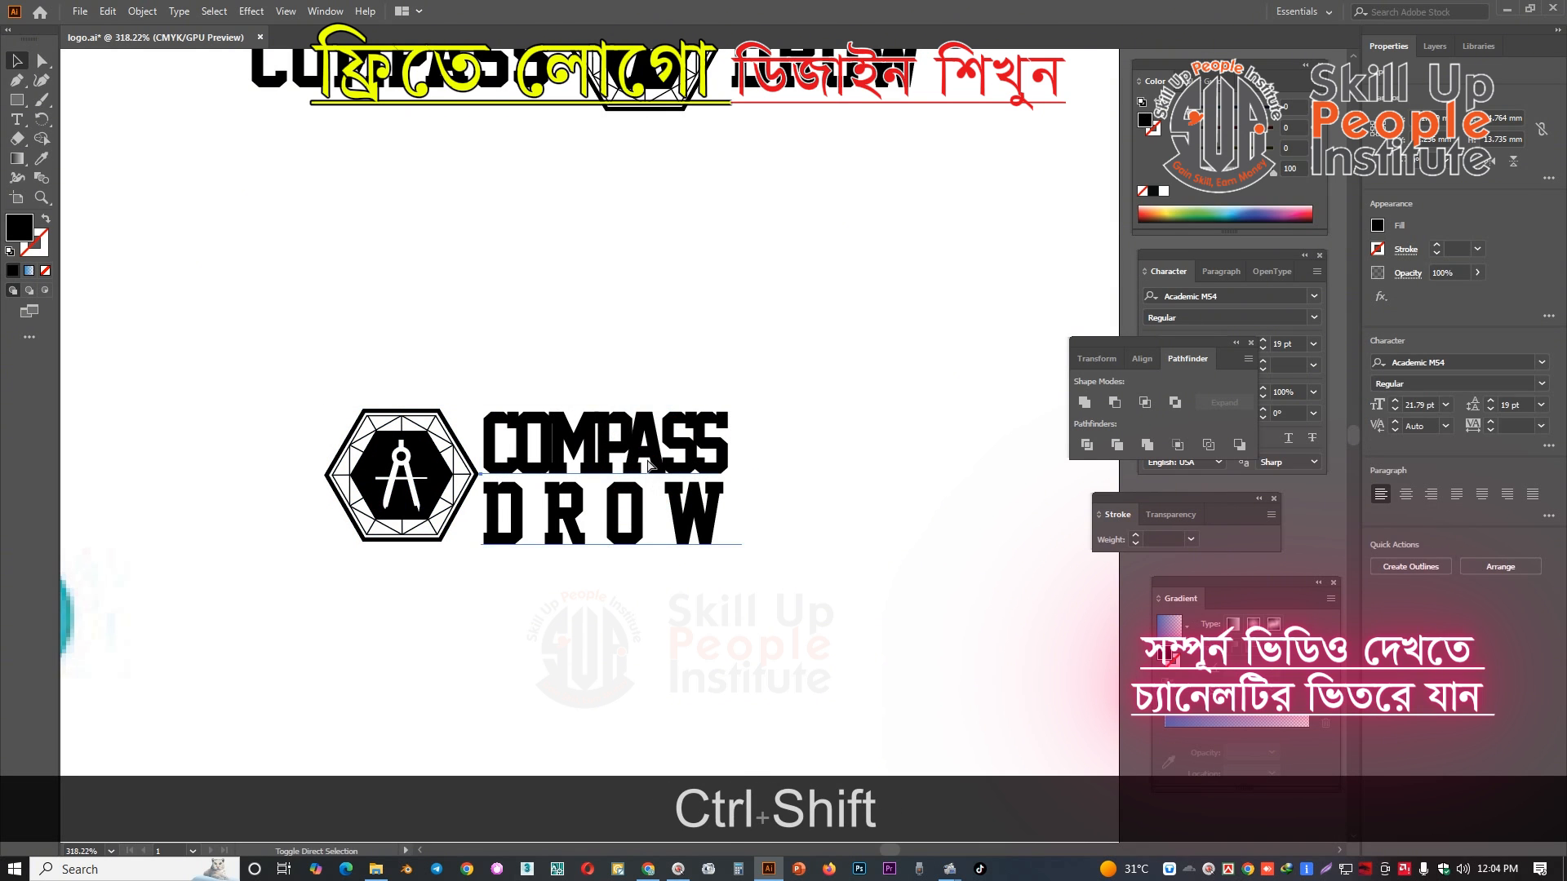
{"action": "triple_click", "coordinate": [649, 454]}
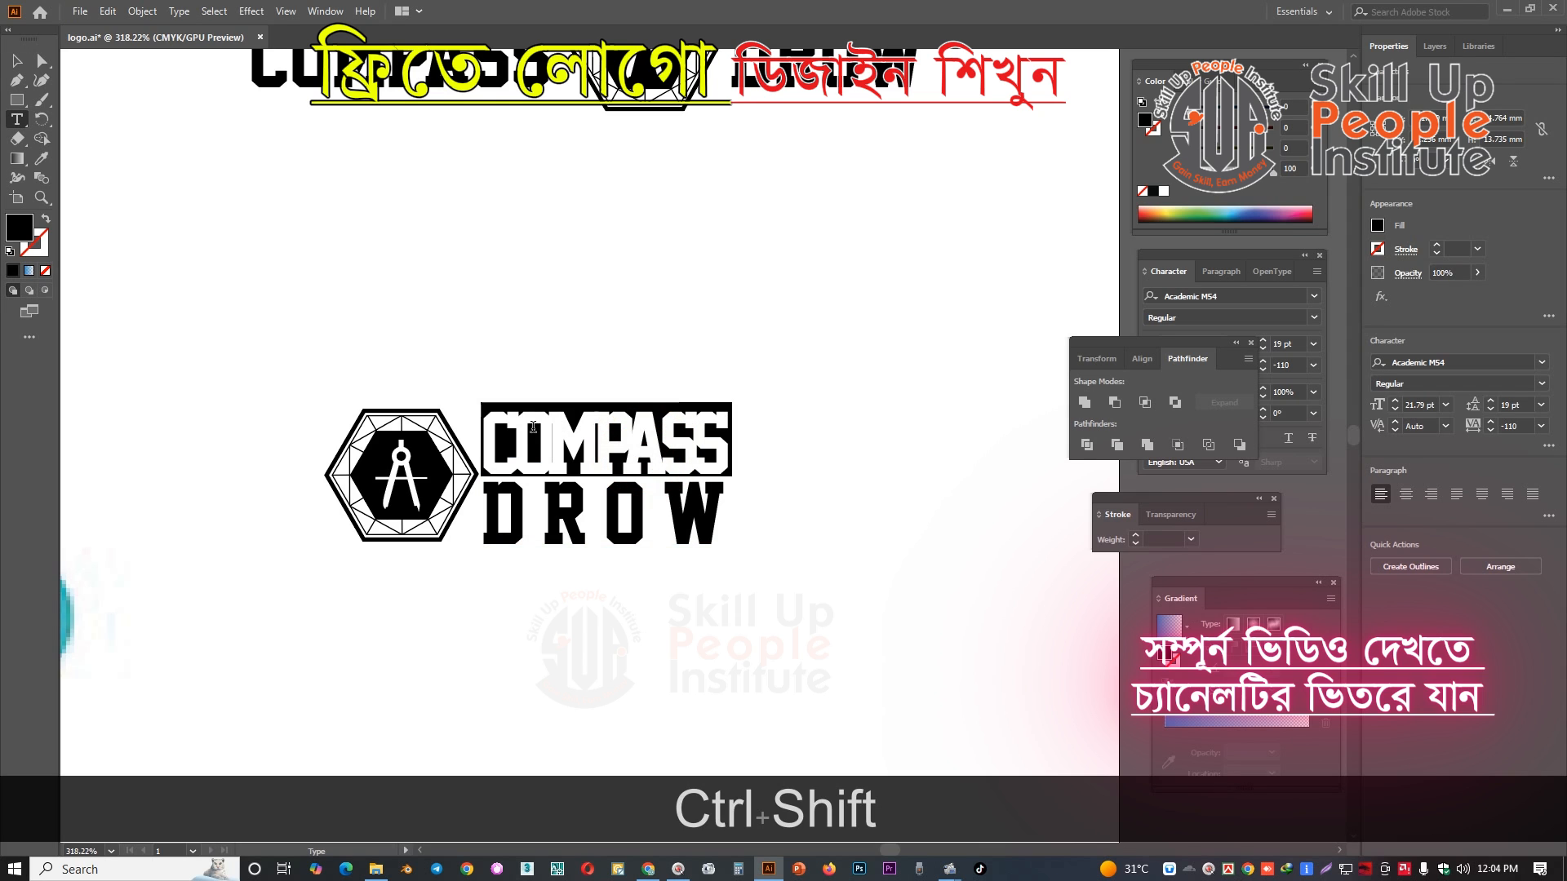
{"action": "left_click", "coordinate": [1179, 204]}
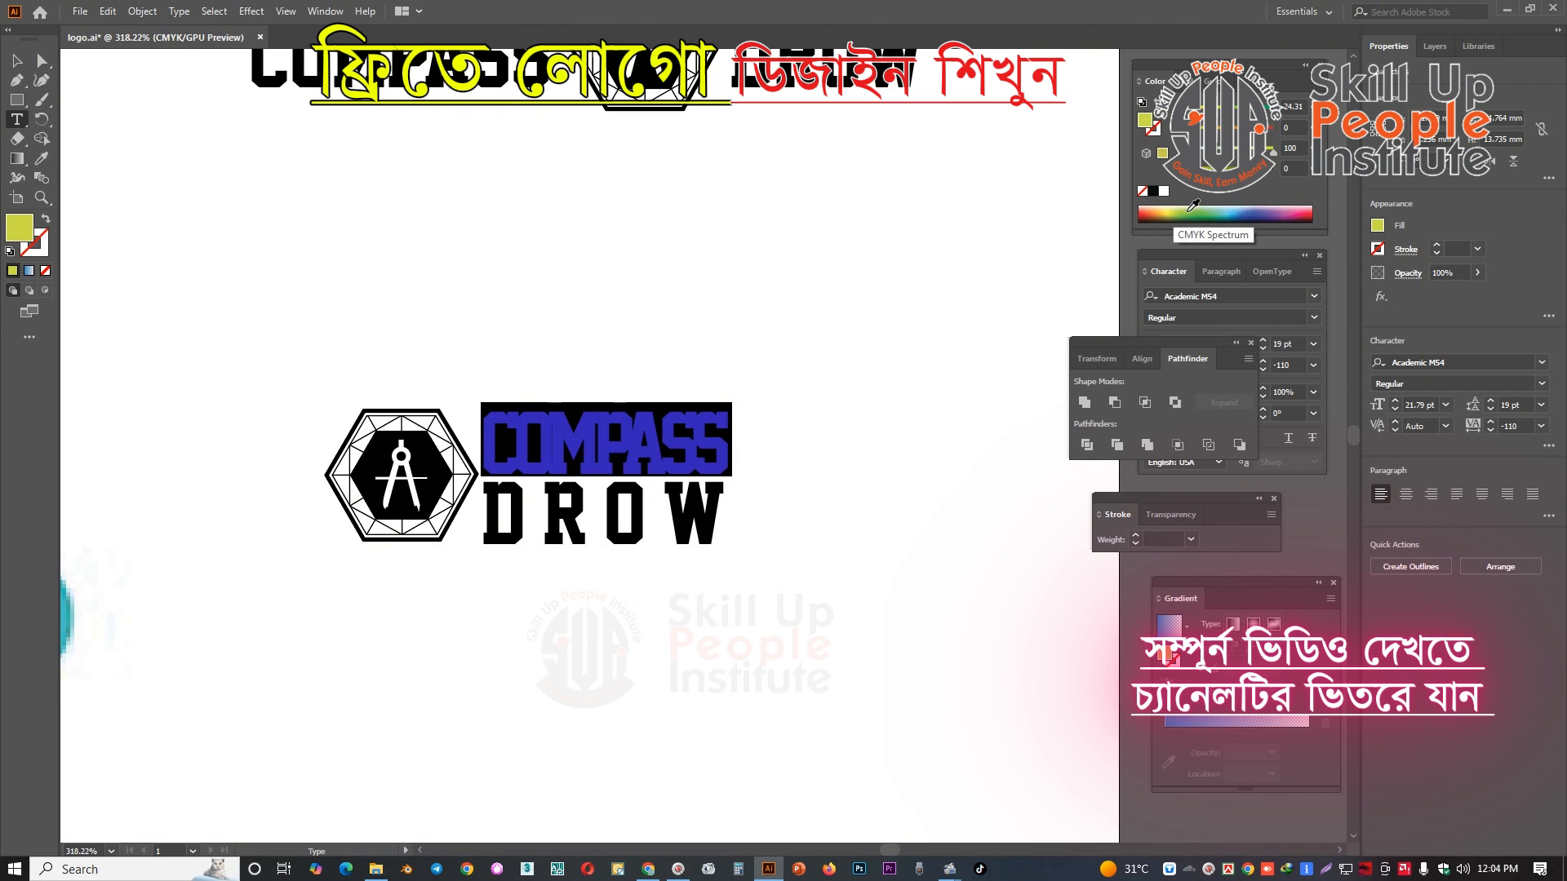
{"action": "left_click", "coordinate": [1250, 214]}
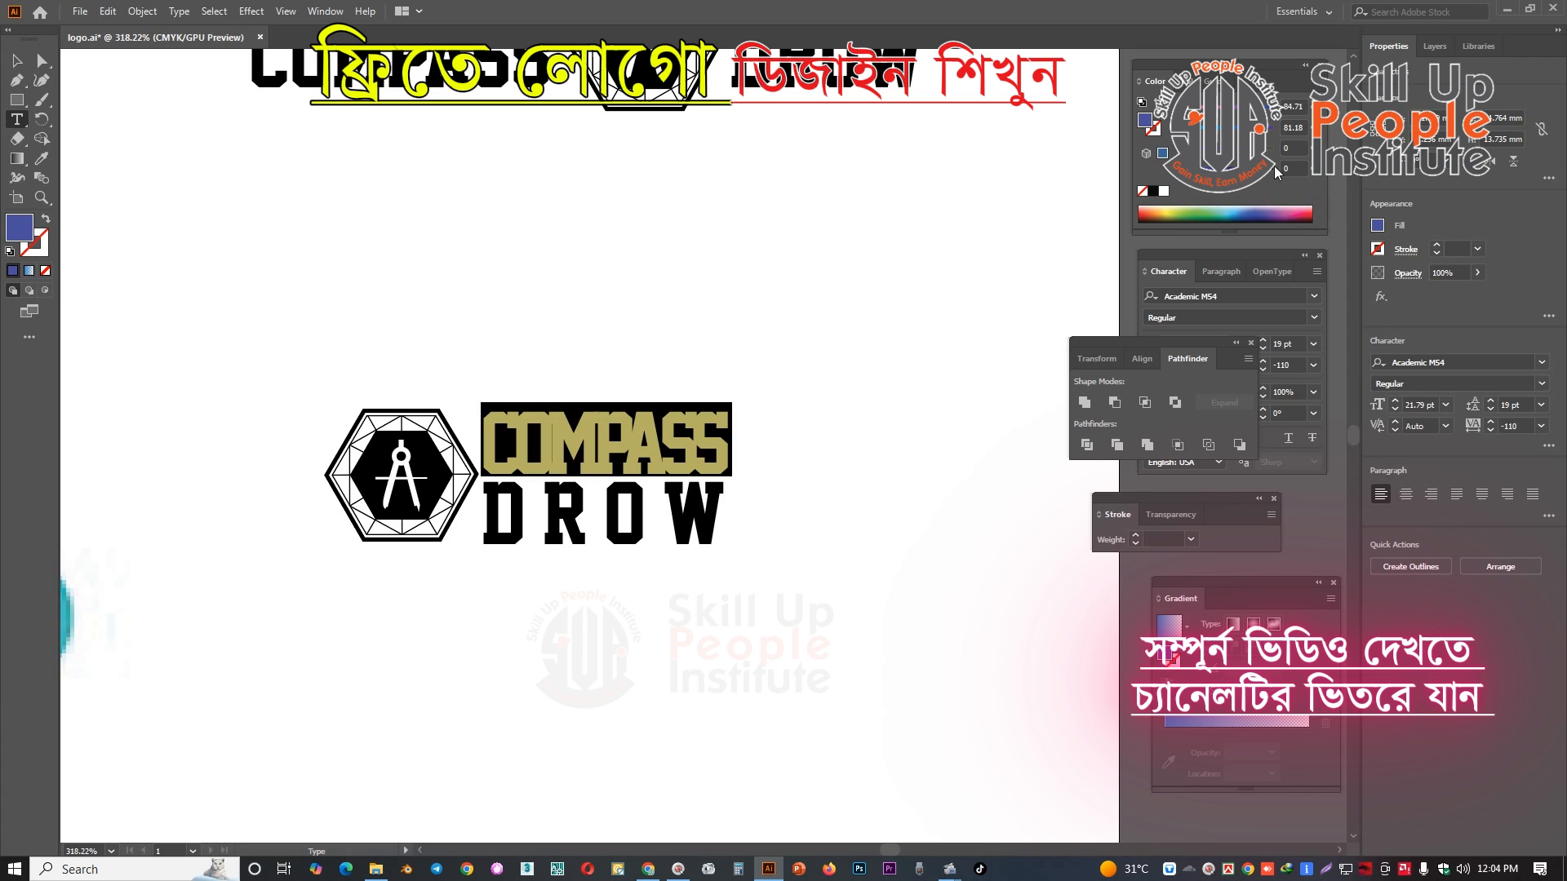
{"action": "left_click", "coordinate": [1271, 127]}
{"action": "left_click", "coordinate": [1272, 107]}
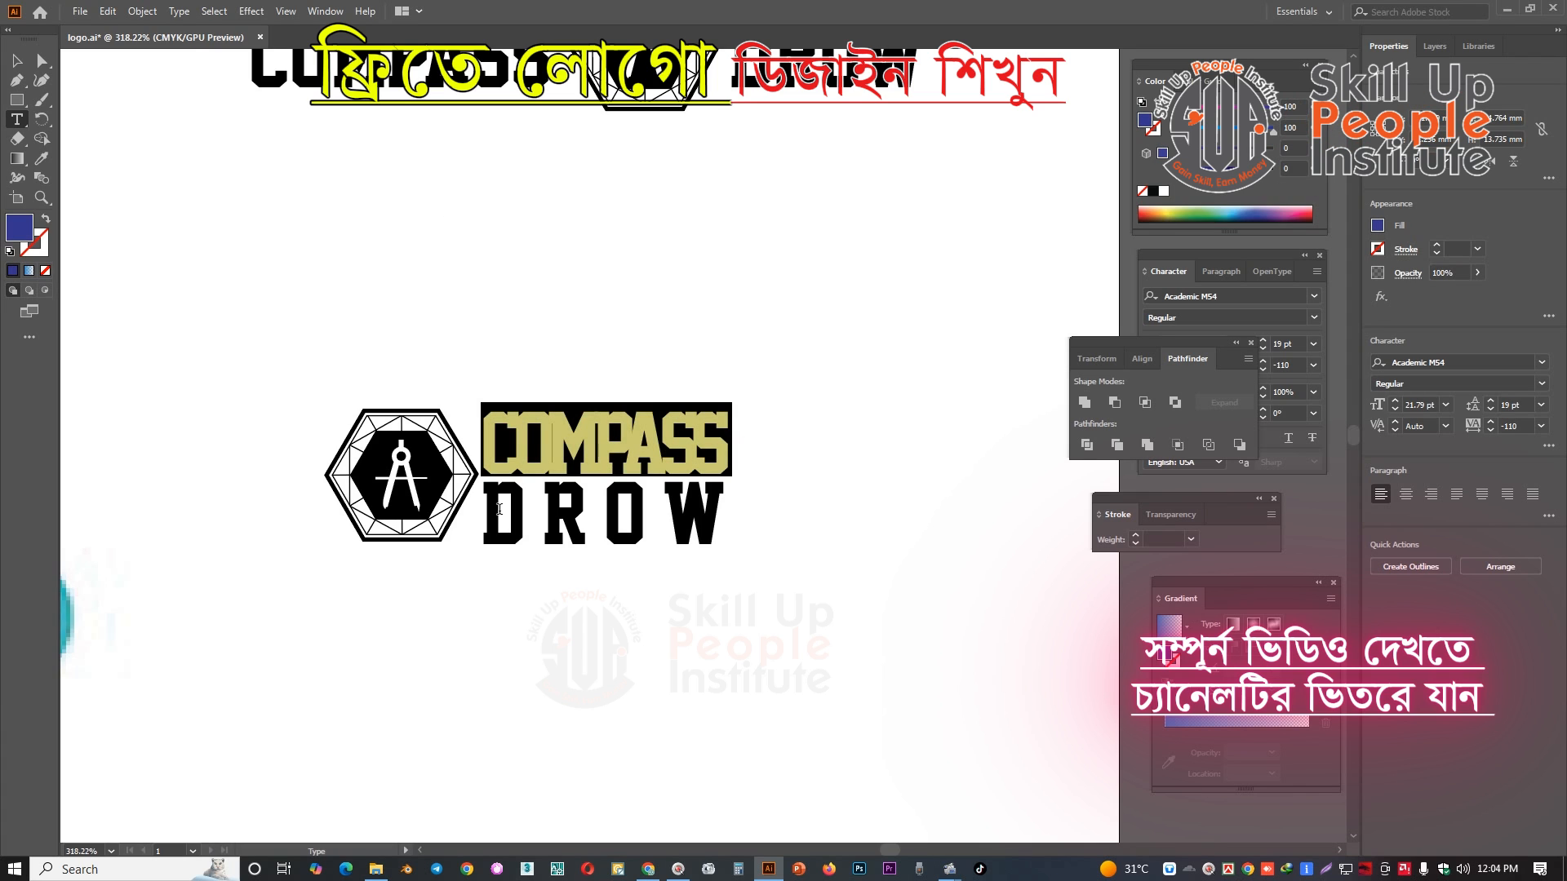
- Fill the word DROW in the two-line text with orange, M 80 and Y 98.43
{"action": "double_click", "coordinate": [488, 504]}
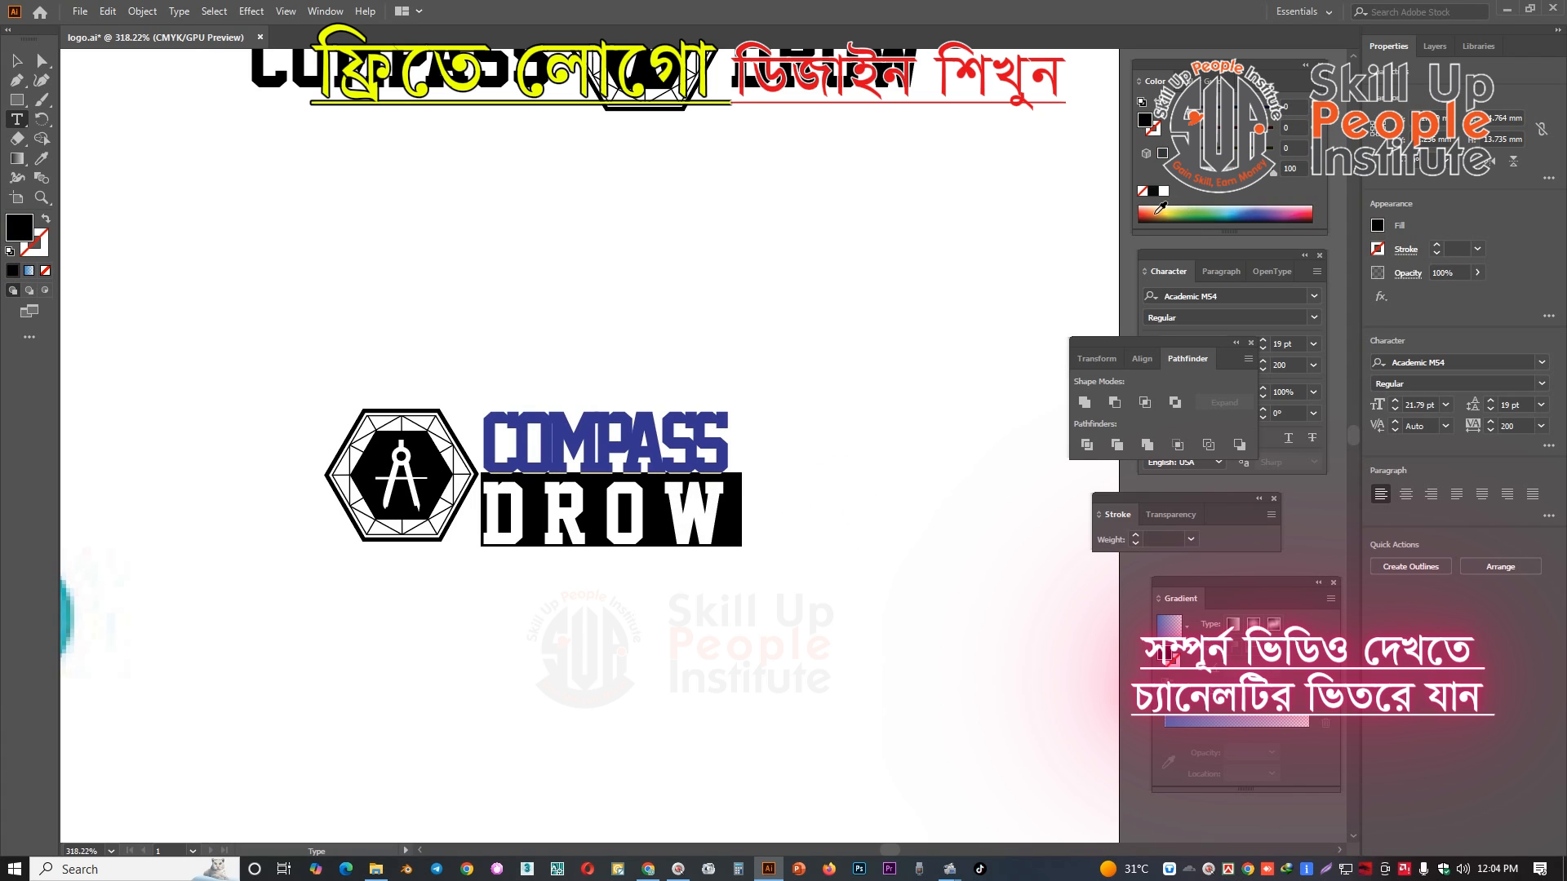
{"action": "left_click", "coordinate": [1158, 209]}
{"action": "left_click", "coordinate": [16, 60]}
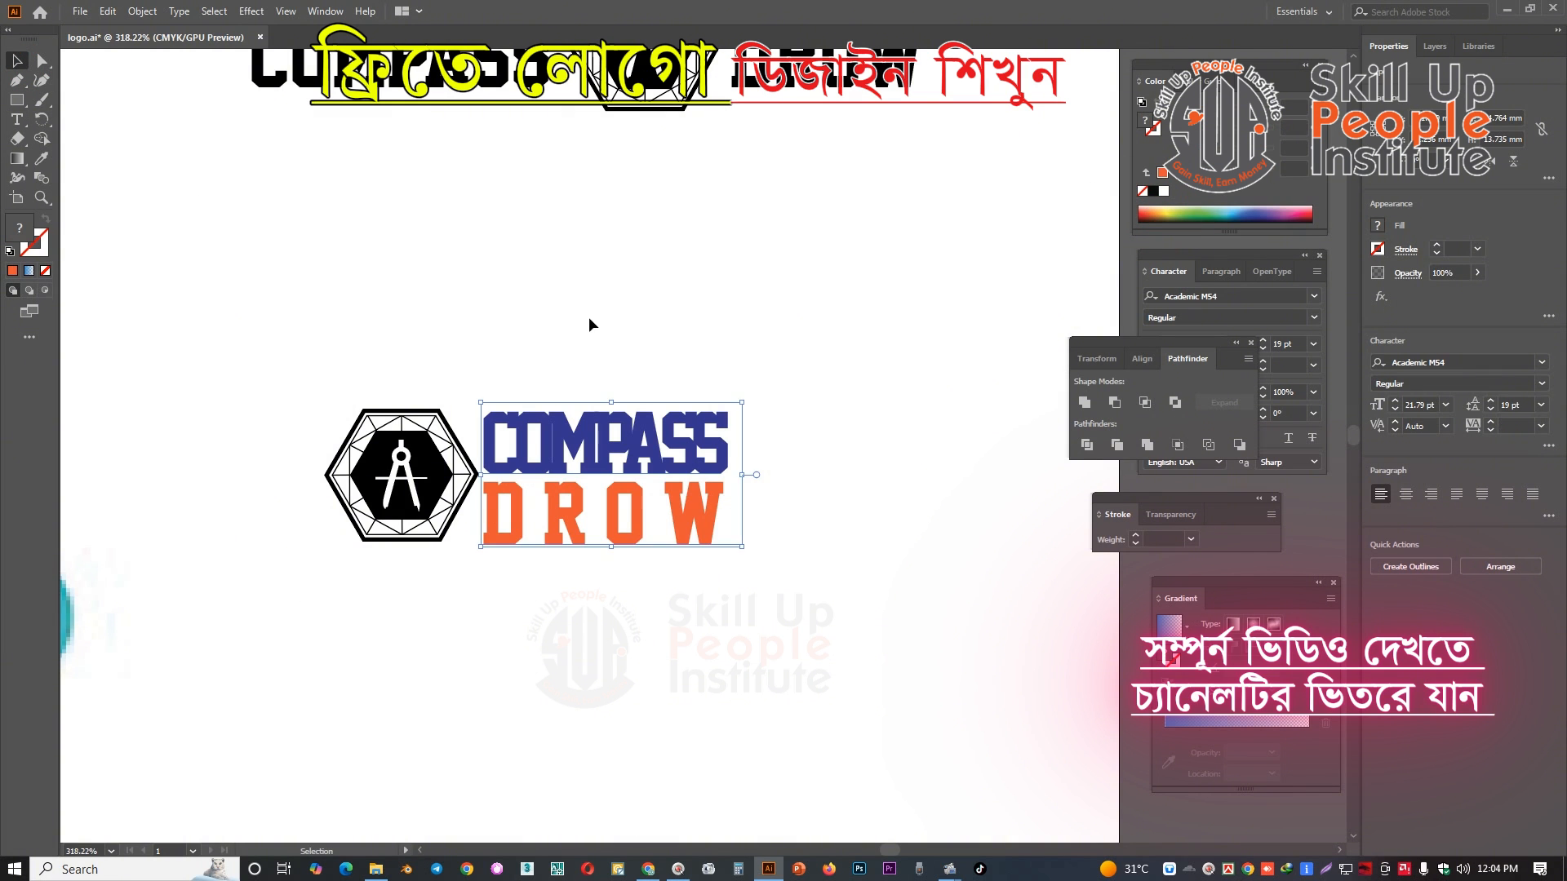
{"action": "left_click", "coordinate": [589, 318]}
- Enlarge the coloured text together with its icon and position them below the black horizontal lockup, beside the reference
{"action": "left_click_drag", "start_coordinate": [744, 358], "coordinate": [647, 356]}
{"action": "left_click_drag", "start_coordinate": [443, 346], "coordinate": [880, 520]}
{"action": "left_click_drag", "start_coordinate": [749, 484], "coordinate": [564, 455]}
{"action": "left_click_drag", "start_coordinate": [651, 512], "coordinate": [808, 444]}
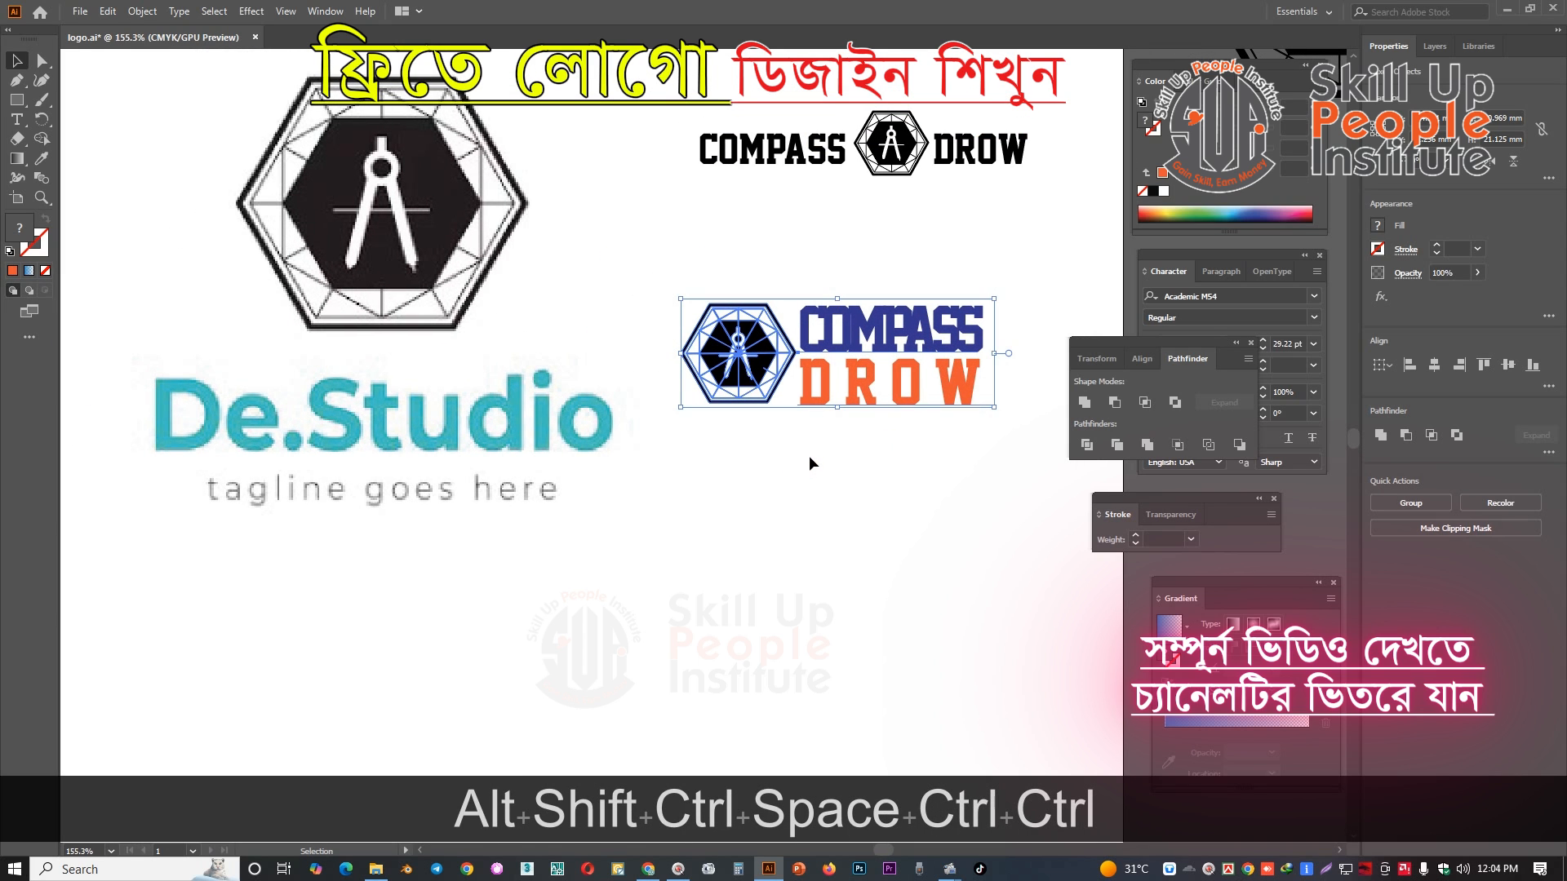
{"action": "left_click", "coordinate": [597, 431]}
{"action": "left_click_drag", "start_coordinate": [927, 479], "coordinate": [894, 472]}
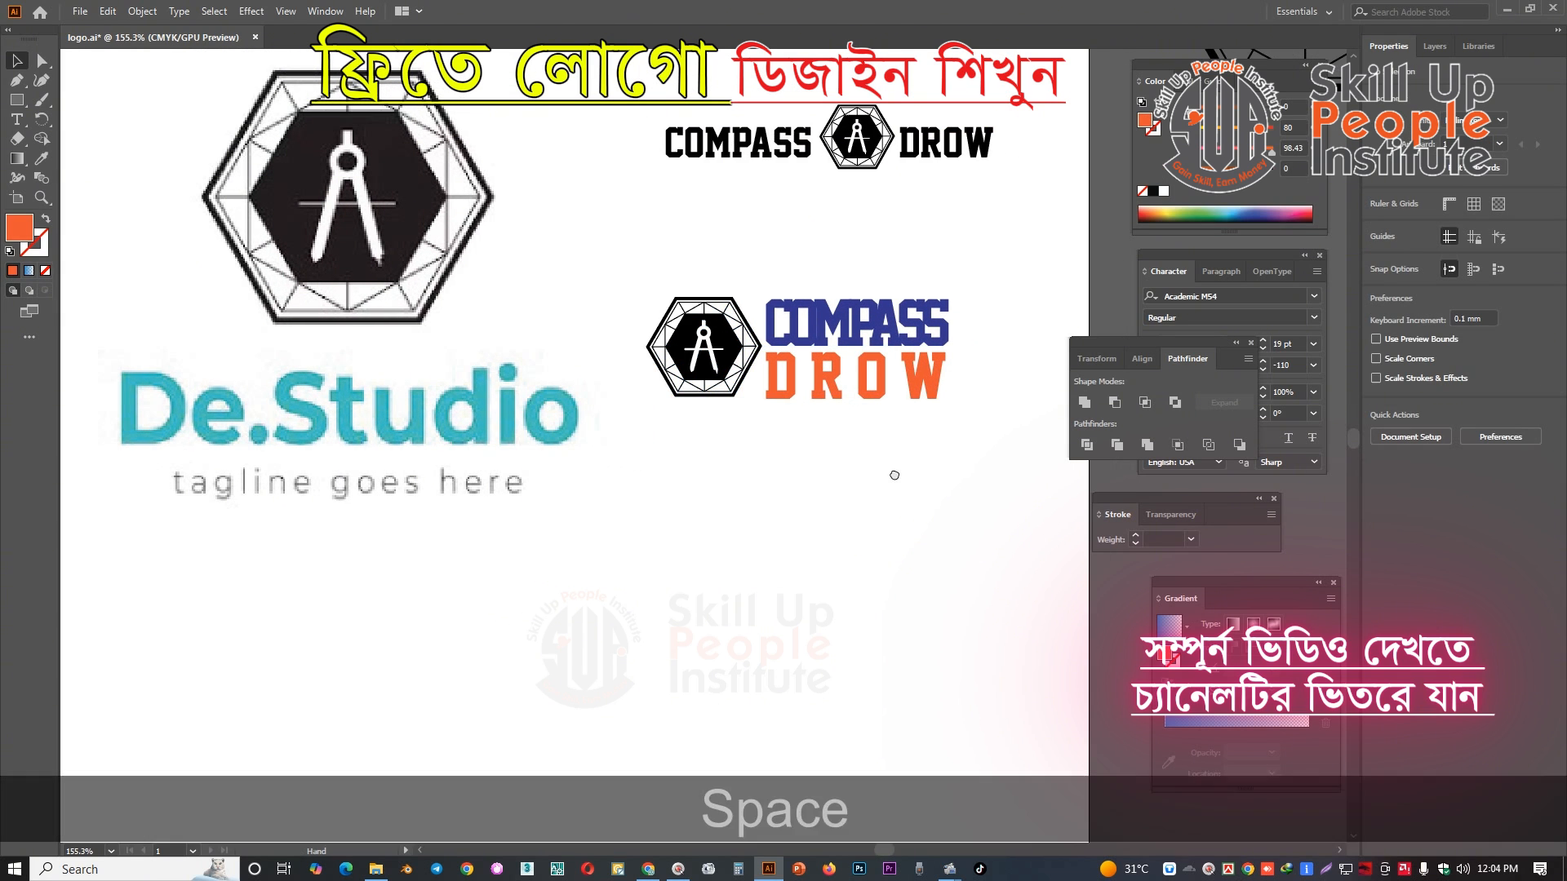